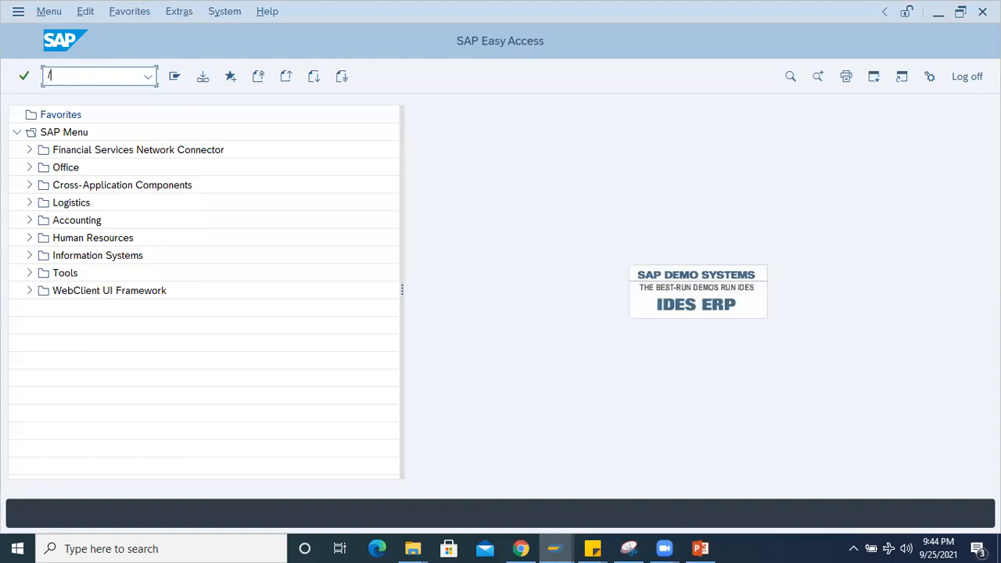
# Step: End the current session and log on through the SAP connection, entering the other account's user name and password
pyautogui.press('Return')
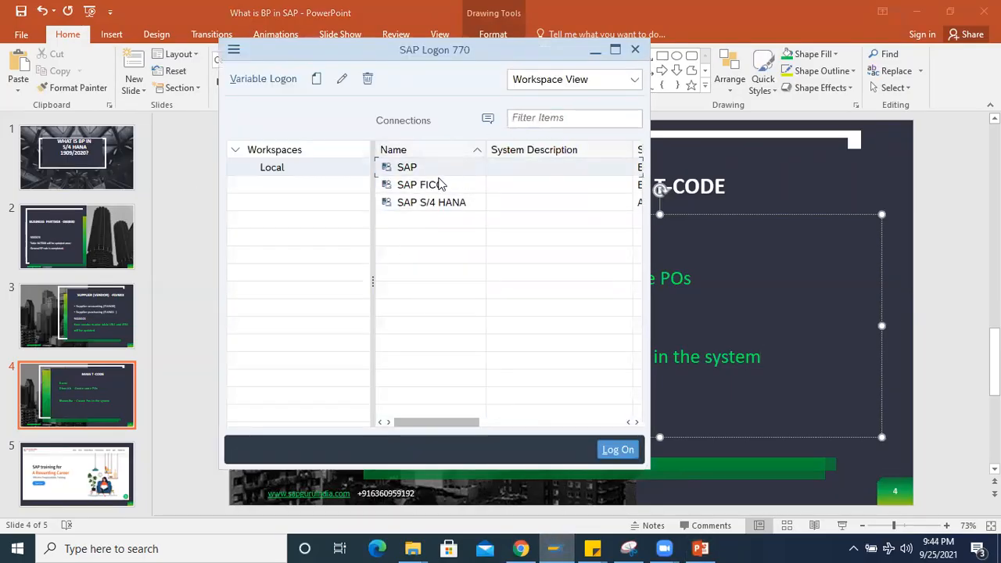
pyautogui.doubleClick(406, 167)
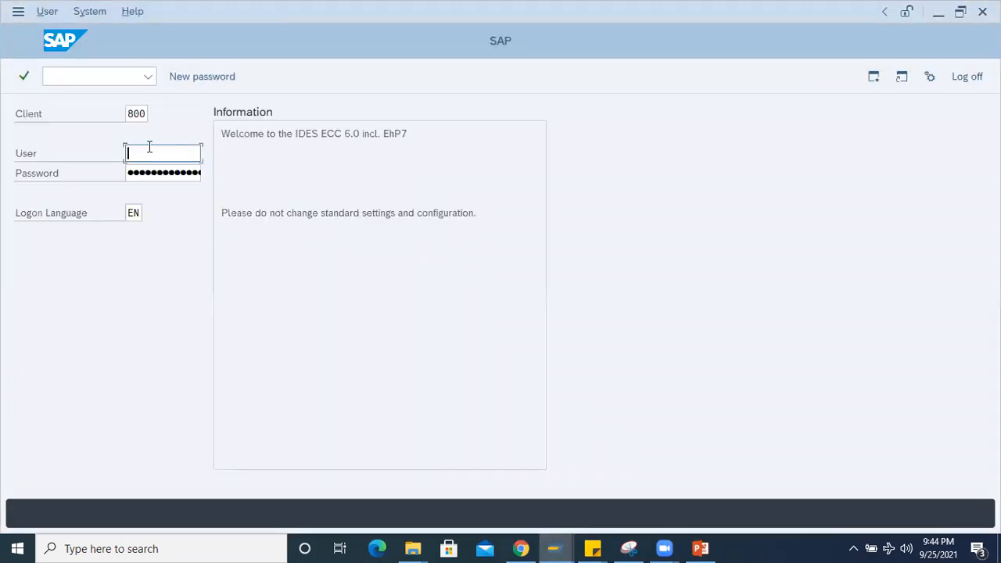
pyautogui.click(149, 152)
pyautogui.click(151, 172)
pyautogui.press('Tab')
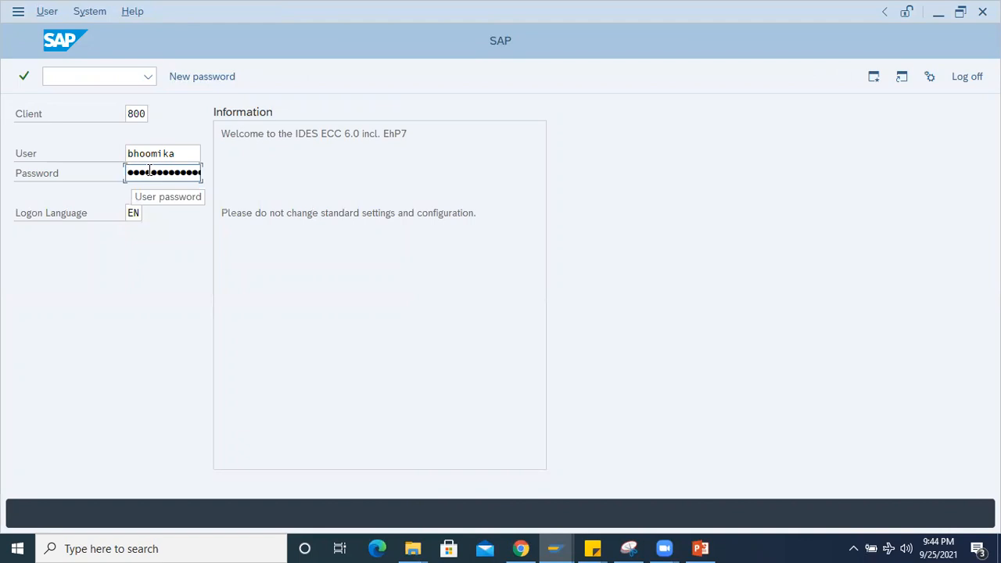
pyautogui.write('••')
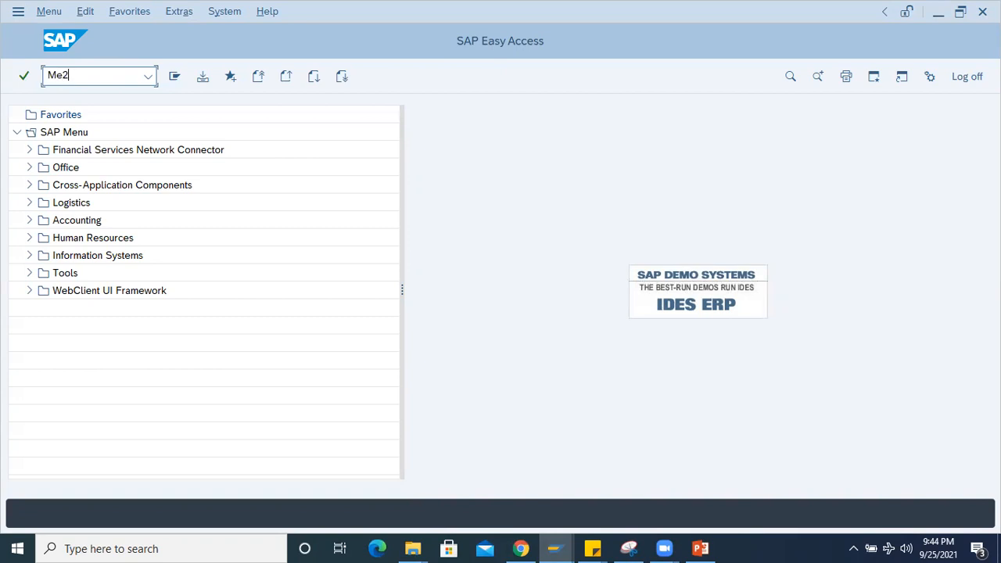
# Step: Open the purchase order transaction and start a new purchase order
pyautogui.press('Return')
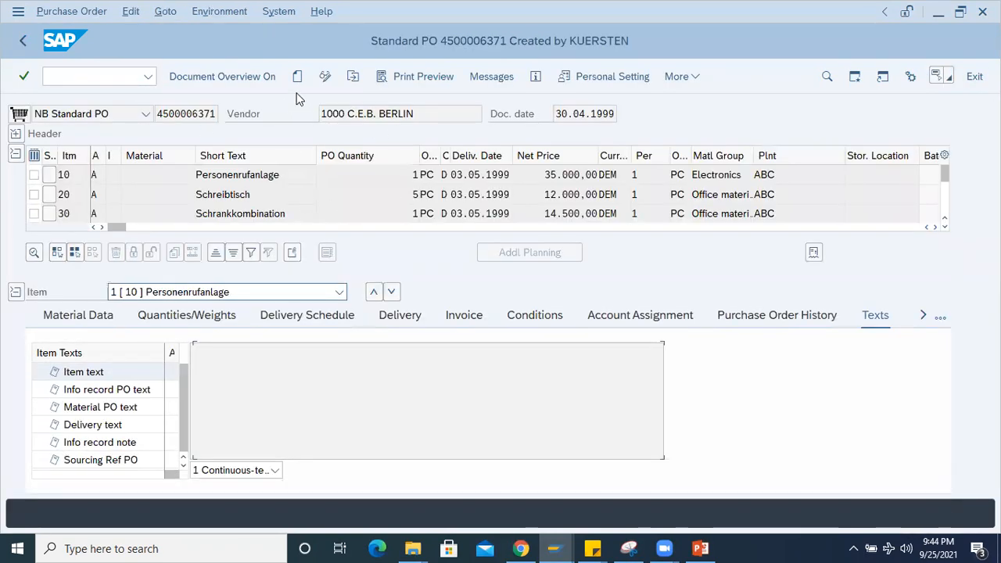
pyautogui.click(297, 76)
pyautogui.click(347, 115)
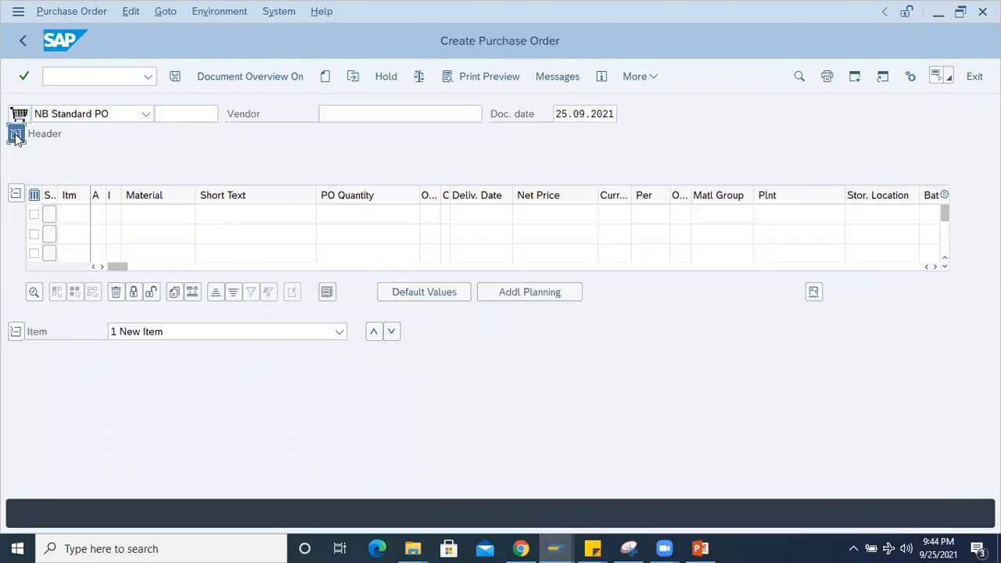
# Step: Expand the order header and set purchasing organization 1000, purchasing group 000 and company code 1000
pyautogui.click(16, 134)
pyautogui.click(139, 195)
pyautogui.click(138, 193)
pyautogui.click(144, 217)
pyautogui.click(143, 215)
pyautogui.click(149, 234)
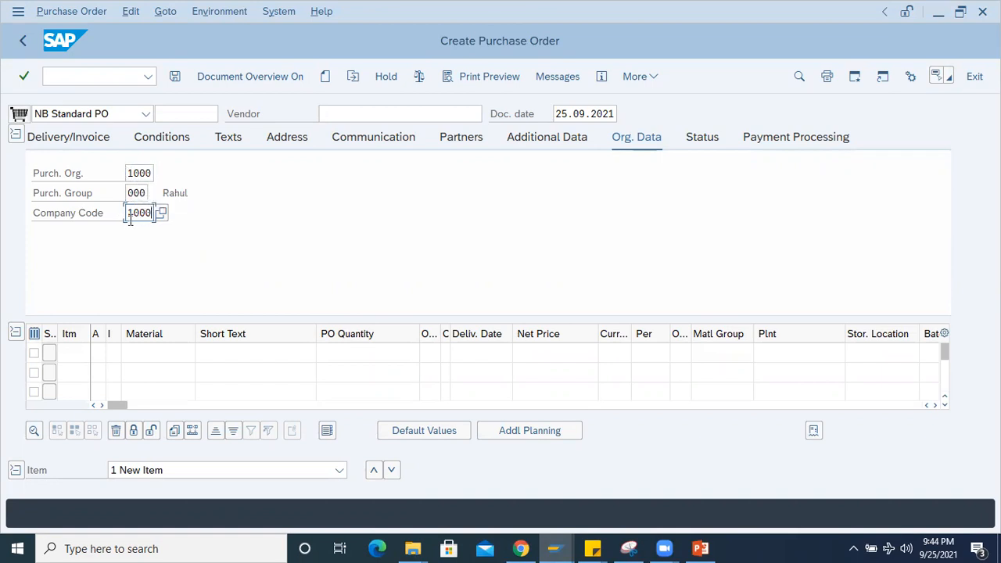
# Step: Assign the previously used vendor to the order and add material 1017 as the first item
pyautogui.click(320, 113)
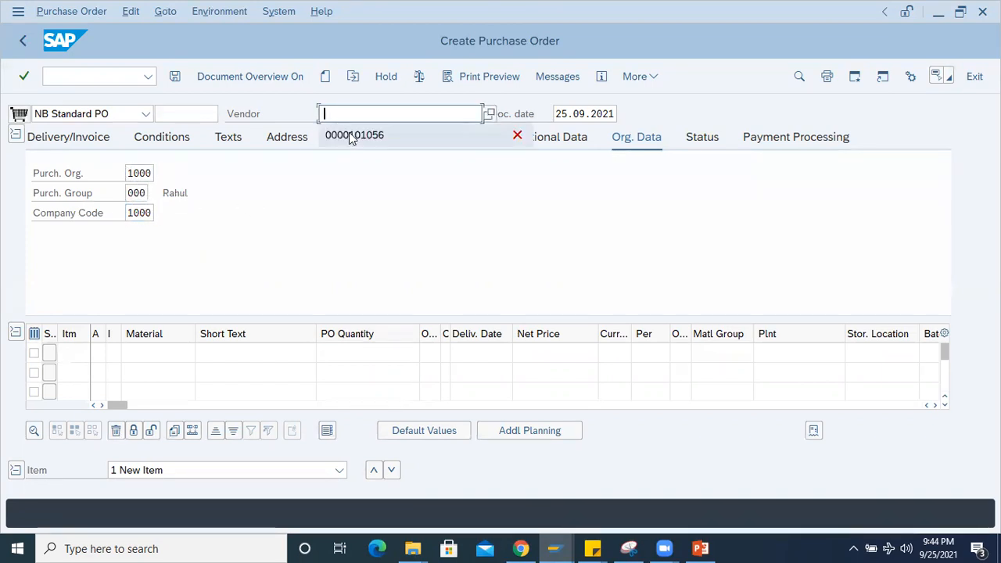
pyautogui.click(344, 133)
pyautogui.click(129, 353)
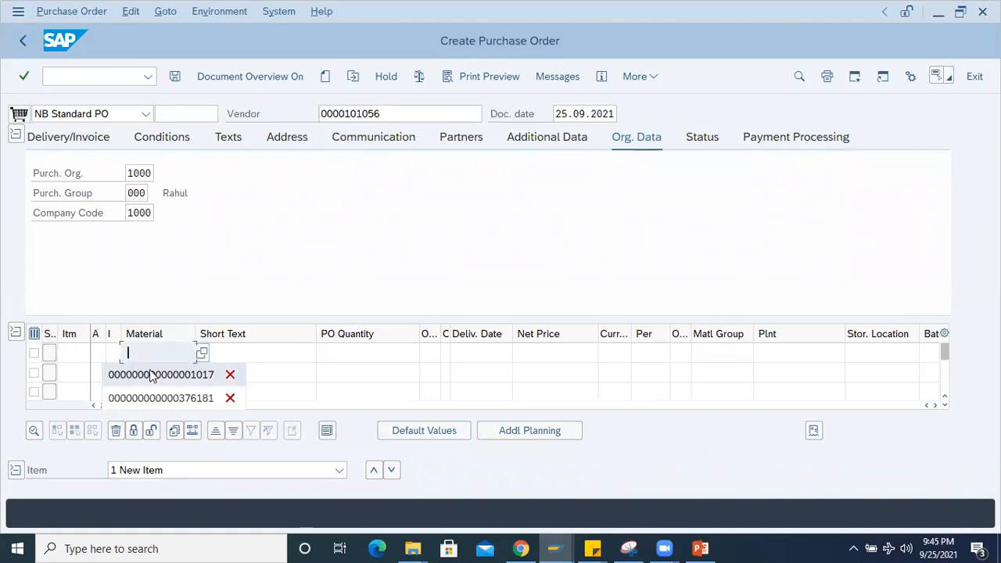
pyautogui.click(166, 372)
pyautogui.press('Return')
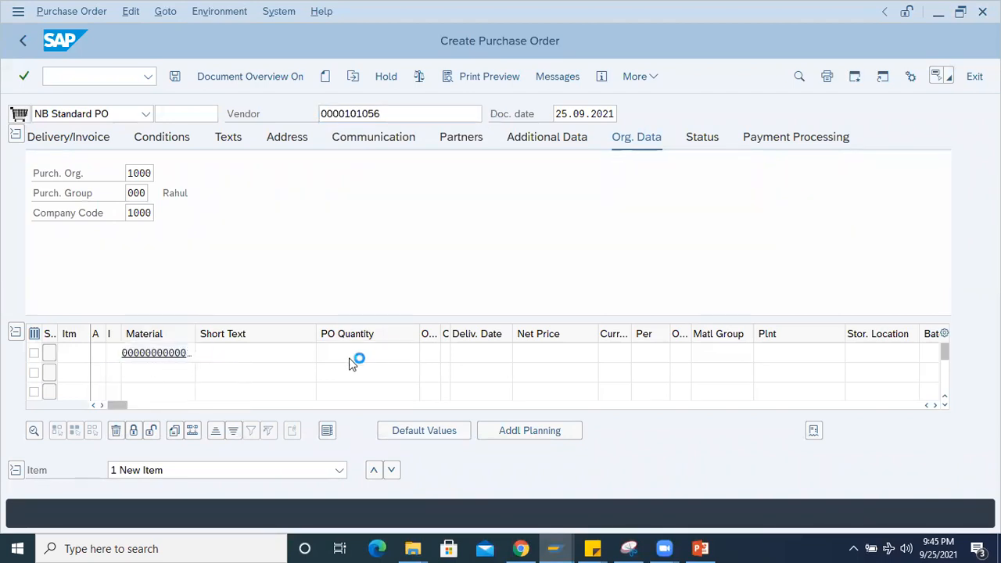
# Step: Set the item's plant to ABC and its PO quantity to 10, and save the purchase order
pyautogui.click(787, 351)
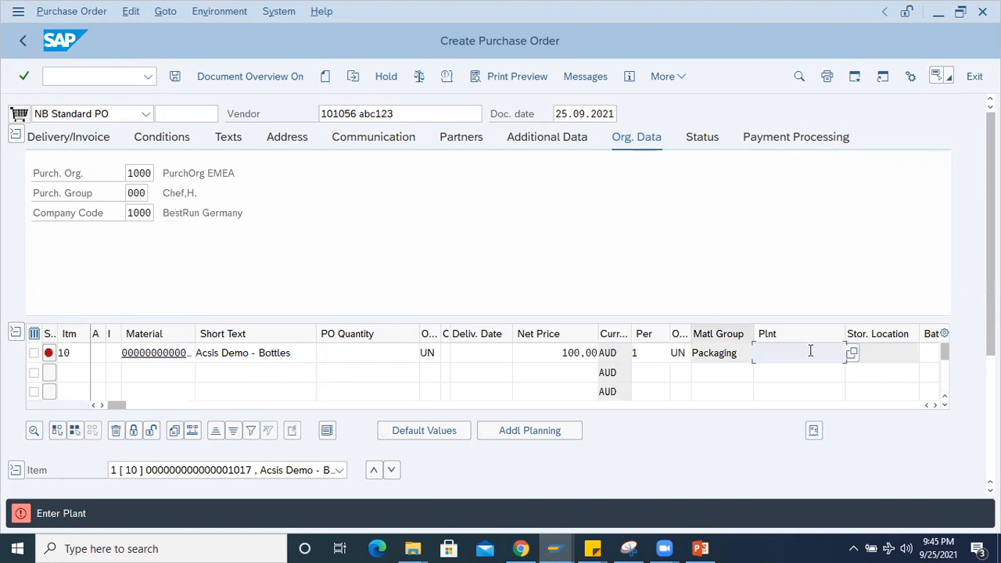
pyautogui.click(774, 373)
pyautogui.press('Return')
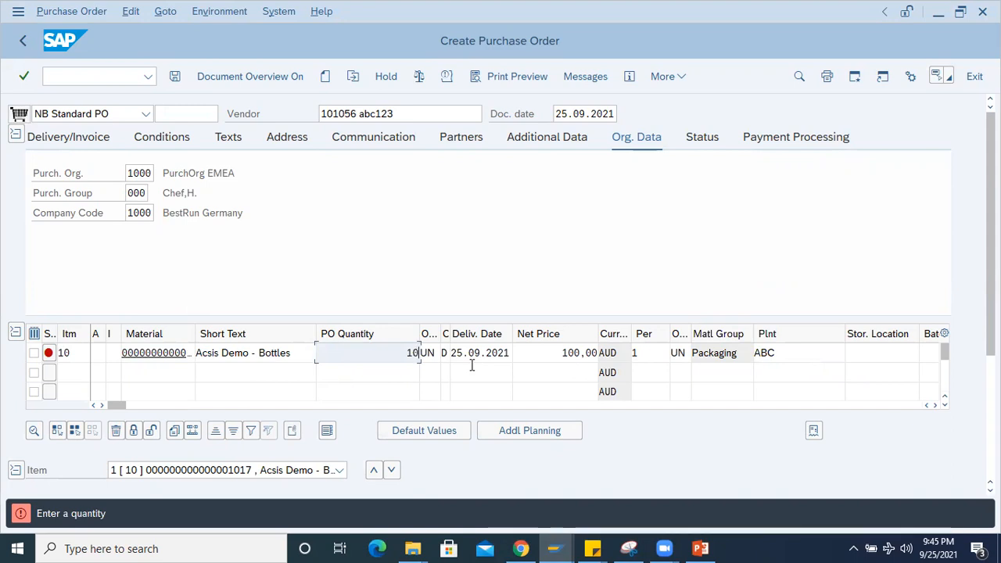
pyautogui.click(137, 193)
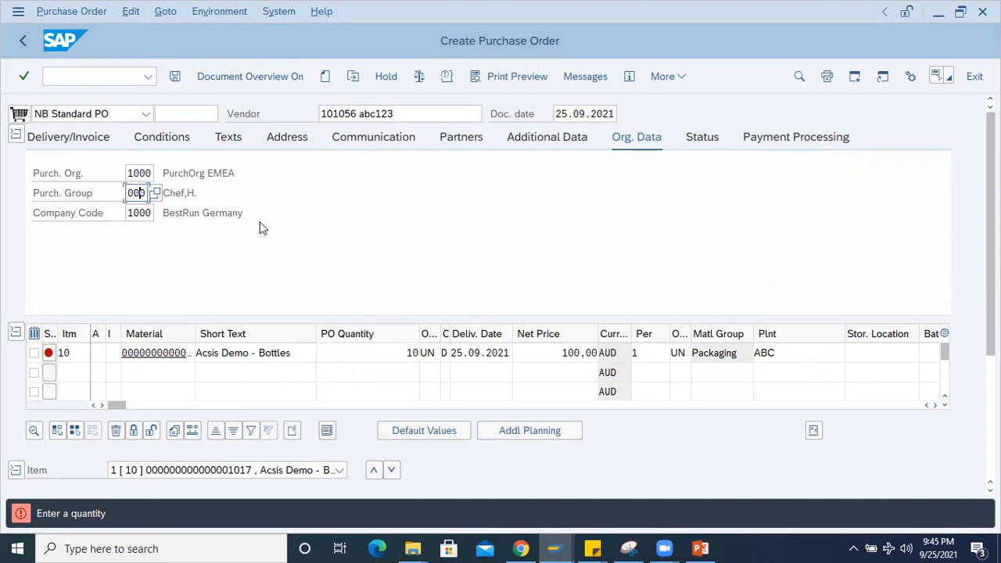
pyautogui.click(177, 78)
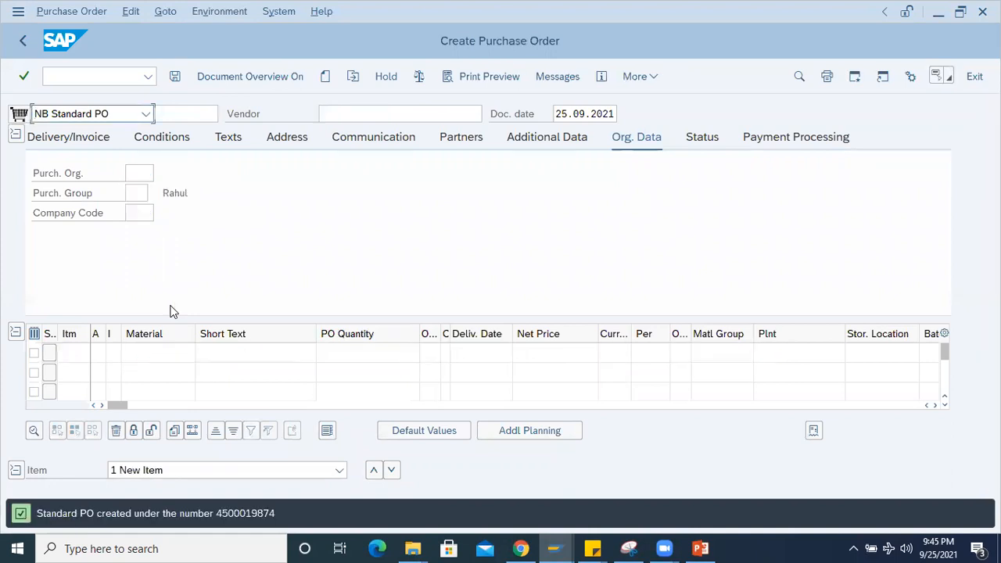
# Step: Copy the PO creation message and paste it in PowerPoint beneath the last user's line on the MASS T-CODE slide
pyautogui.doubleClick(262, 513)
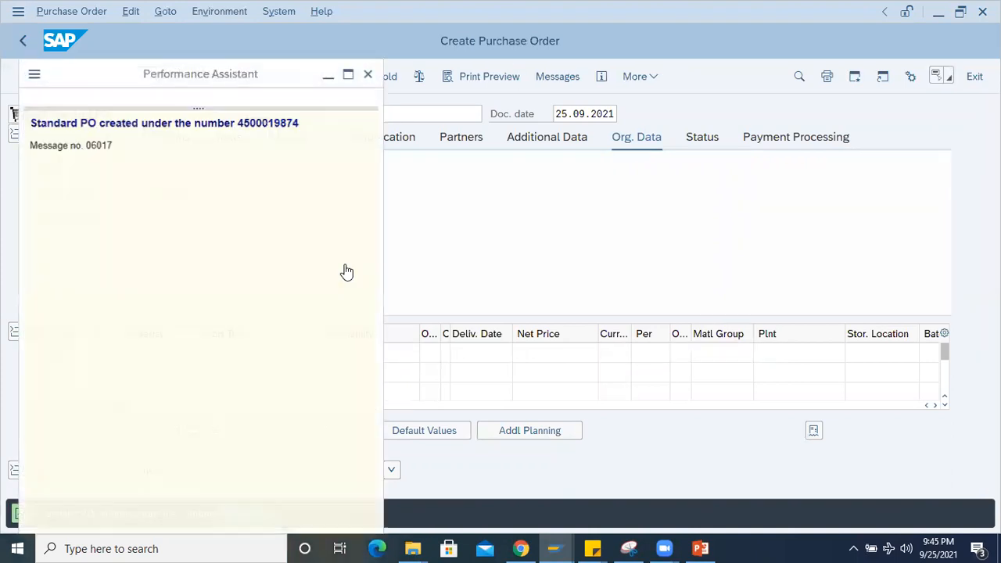
pyautogui.moveTo(306, 125); pyautogui.dragTo(33, 132)
pyautogui.hotkey('ctrl', 'c')
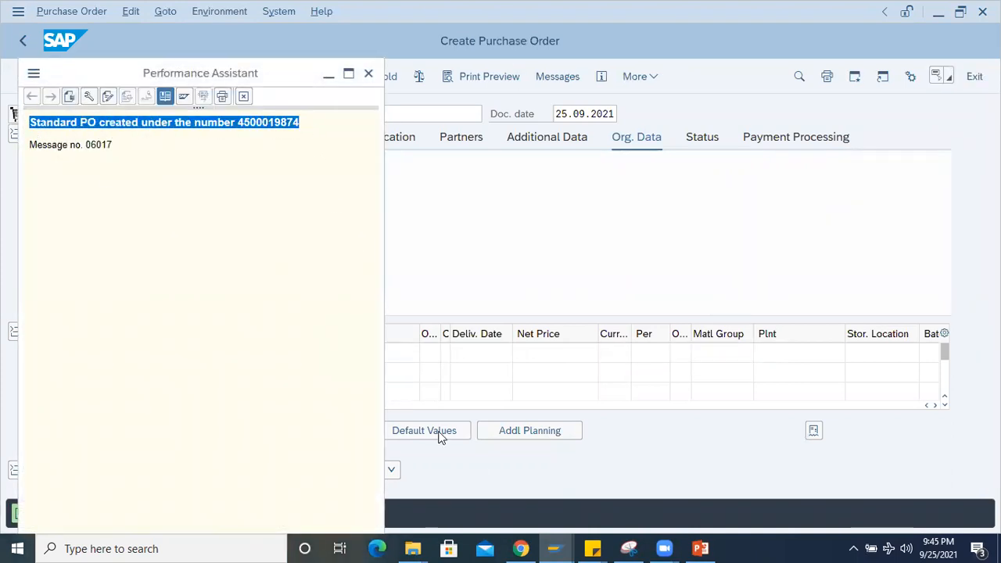
pyautogui.click(700, 548)
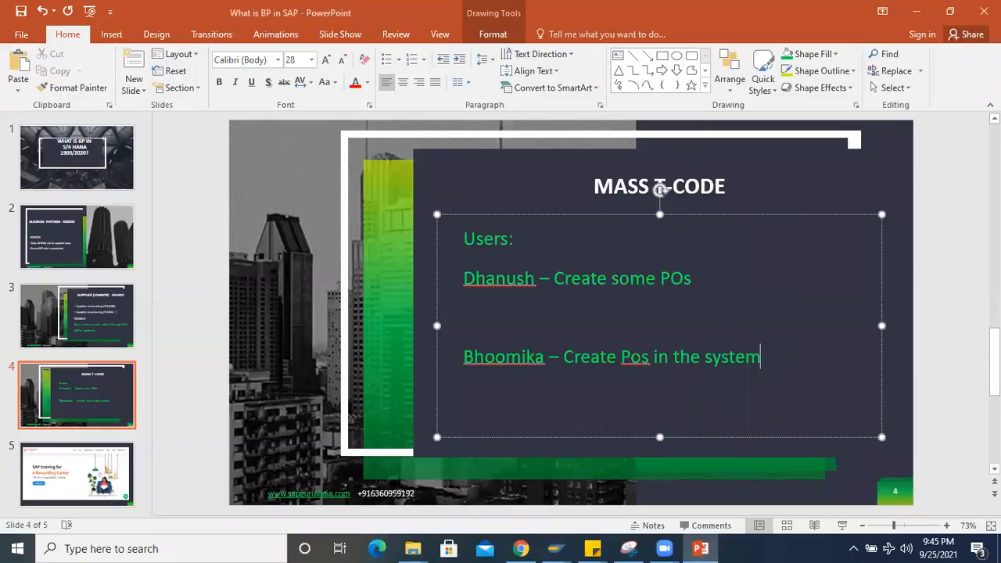
pyautogui.hotkey('ctrl', 'v')
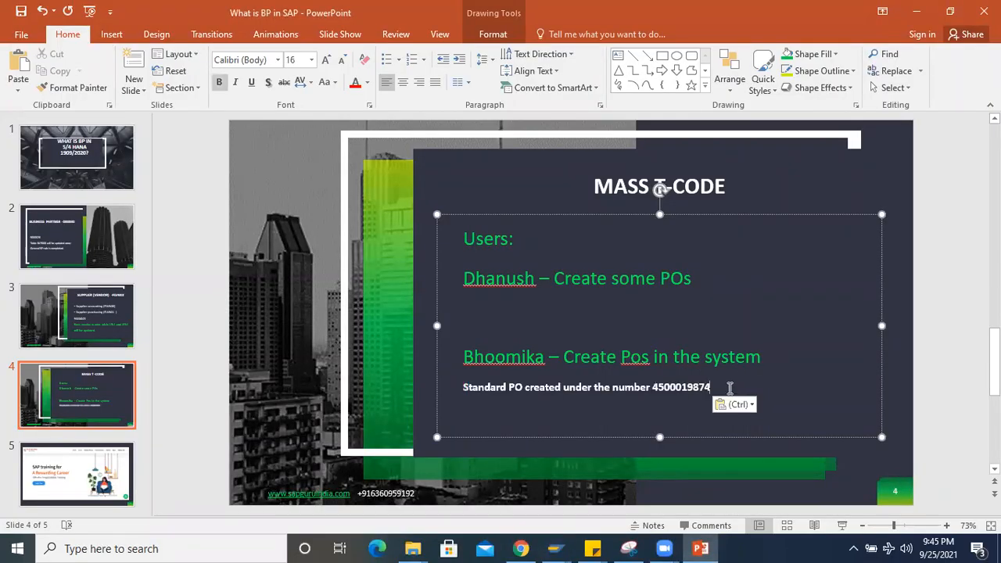
pyautogui.press('Return')
# Step: Switch back to SAP, start another new purchase order and try to assign the previously used vendor
pyautogui.hotkey('alt', 'Tab')
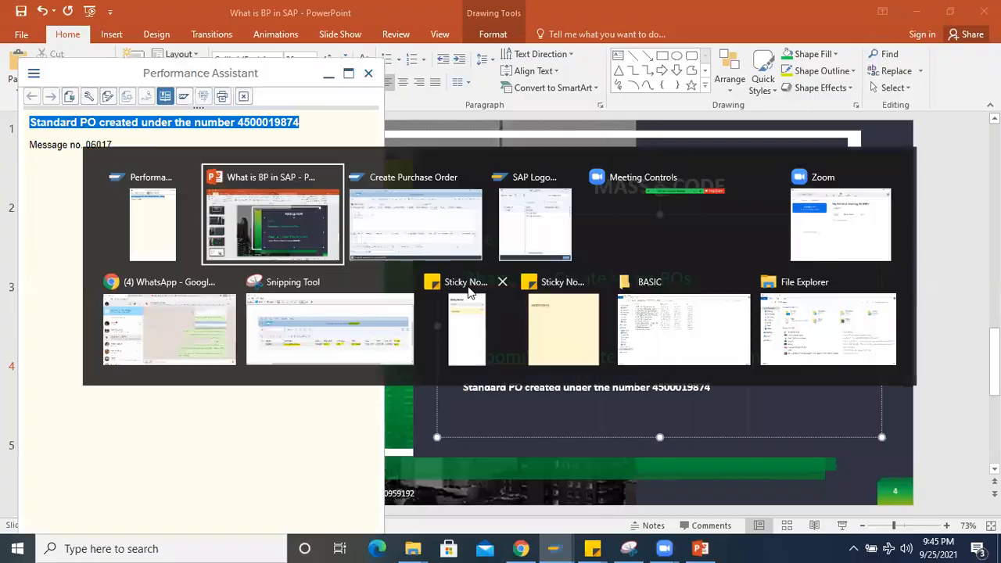
pyautogui.click(89, 77)
pyautogui.write('/nme23n')
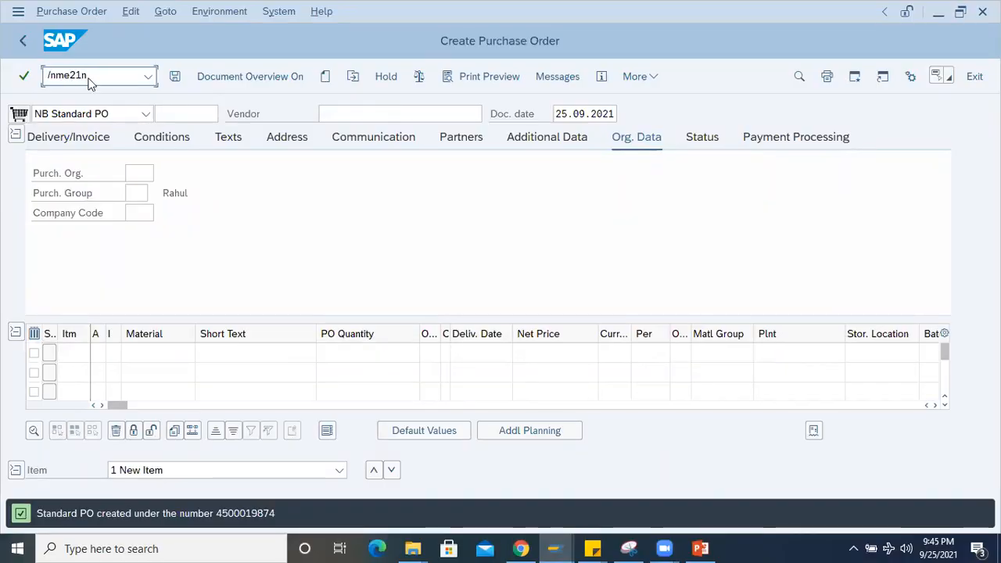
pyautogui.press('Return')
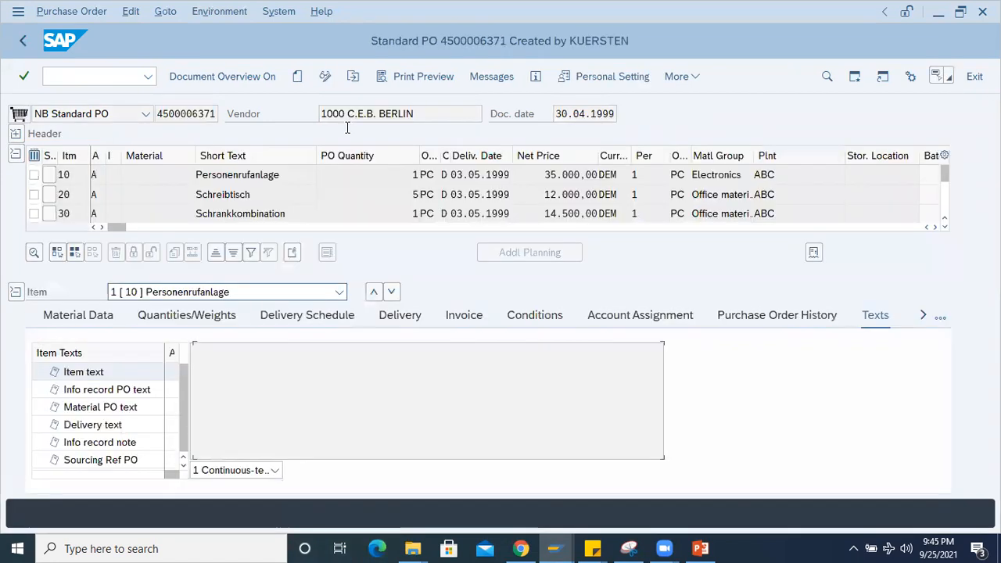
pyautogui.click(297, 76)
pyautogui.click(373, 113)
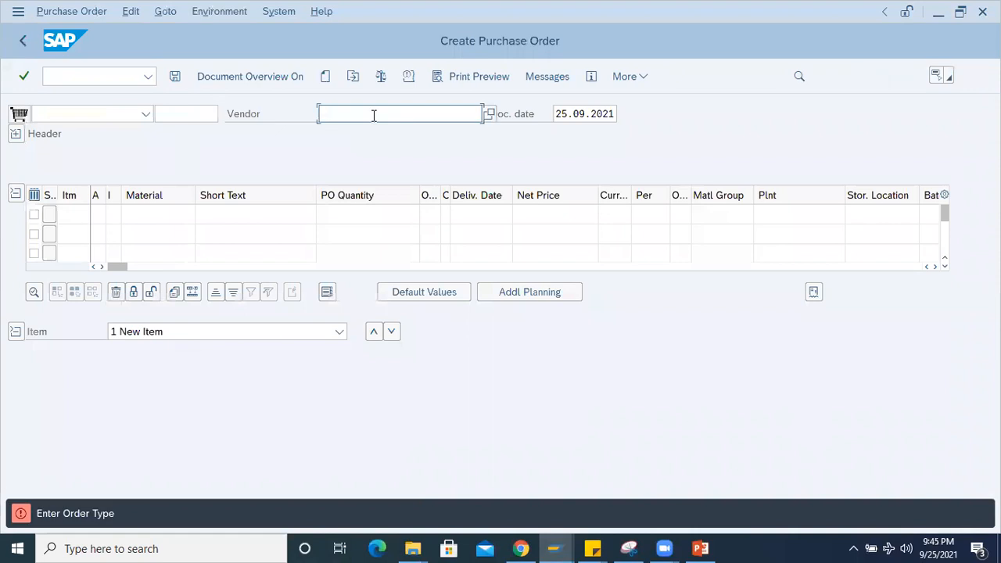
pyautogui.click(359, 133)
# Step: Expand the order header and set purchasing organization 1000, purchasing group 010 and company code 1000
pyautogui.click(15, 133)
pyautogui.click(149, 167)
pyautogui.write('1000')
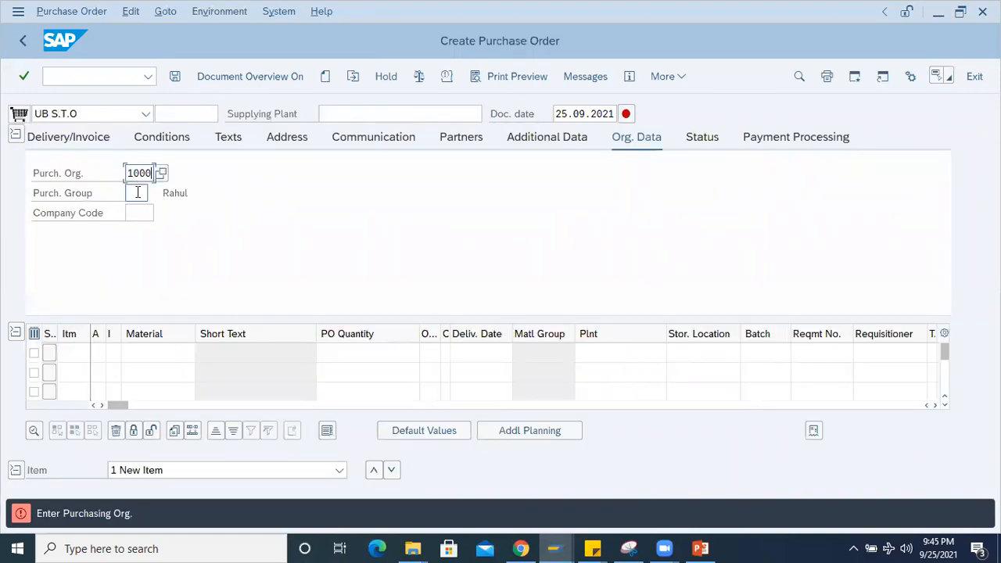
pyautogui.press('F4')
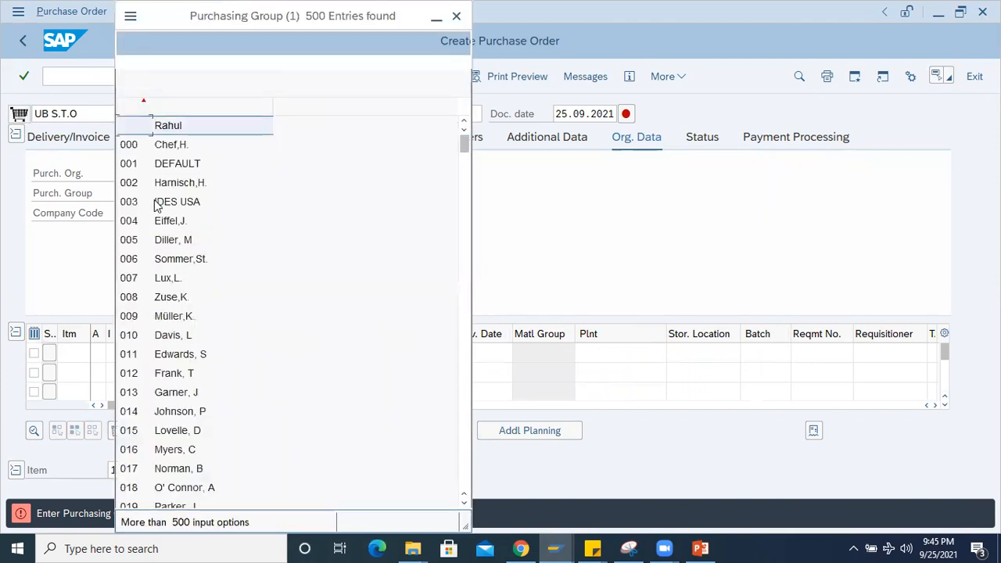
pyautogui.doubleClick(138, 340)
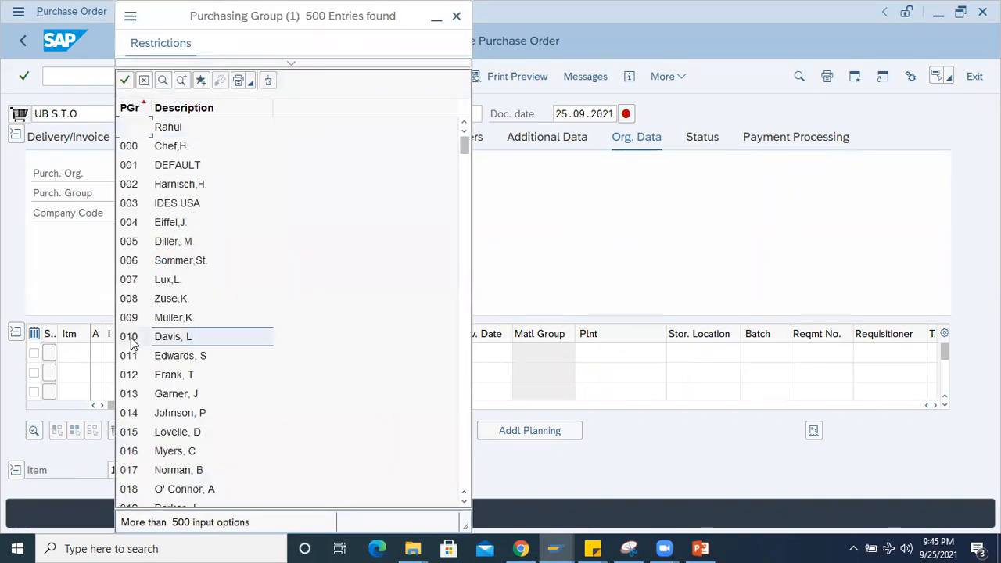
pyautogui.click(137, 214)
pyautogui.click(146, 233)
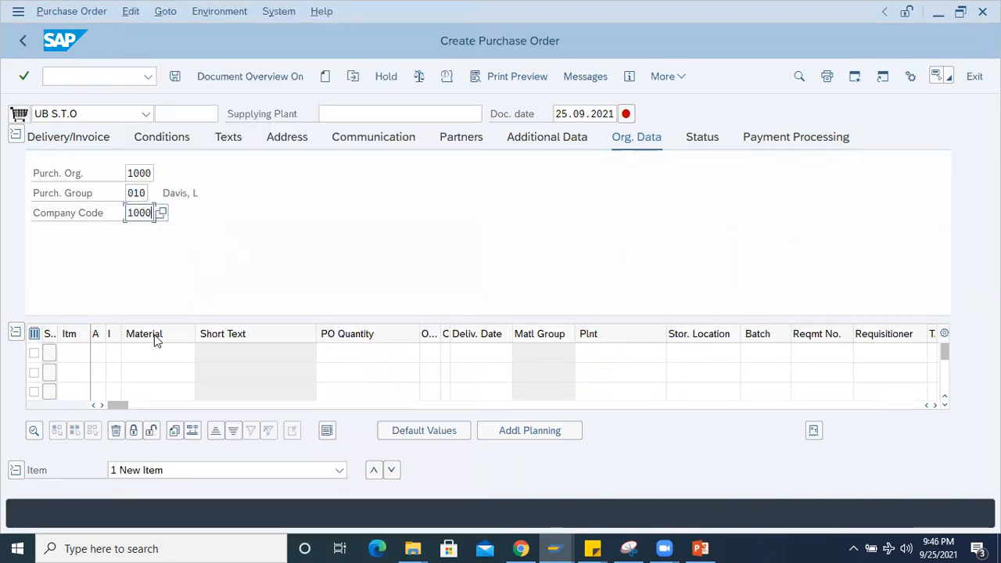
# Step: Add material 1017 with plant ABC as the order's first item
pyautogui.click(152, 352)
pyautogui.click(154, 376)
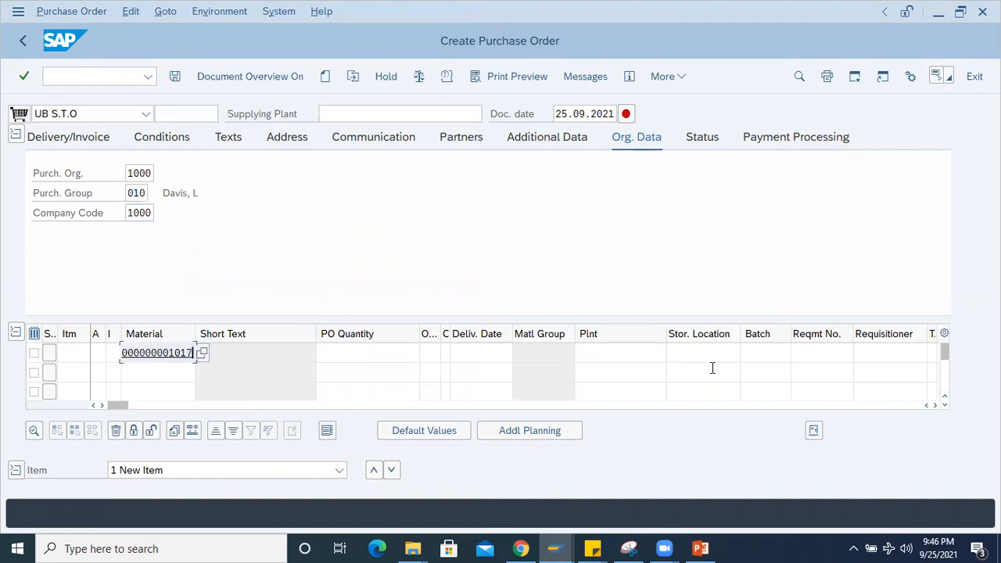
pyautogui.click(586, 352)
pyautogui.click(582, 369)
pyautogui.click(379, 351)
pyautogui.click(374, 372)
pyautogui.press('Return')
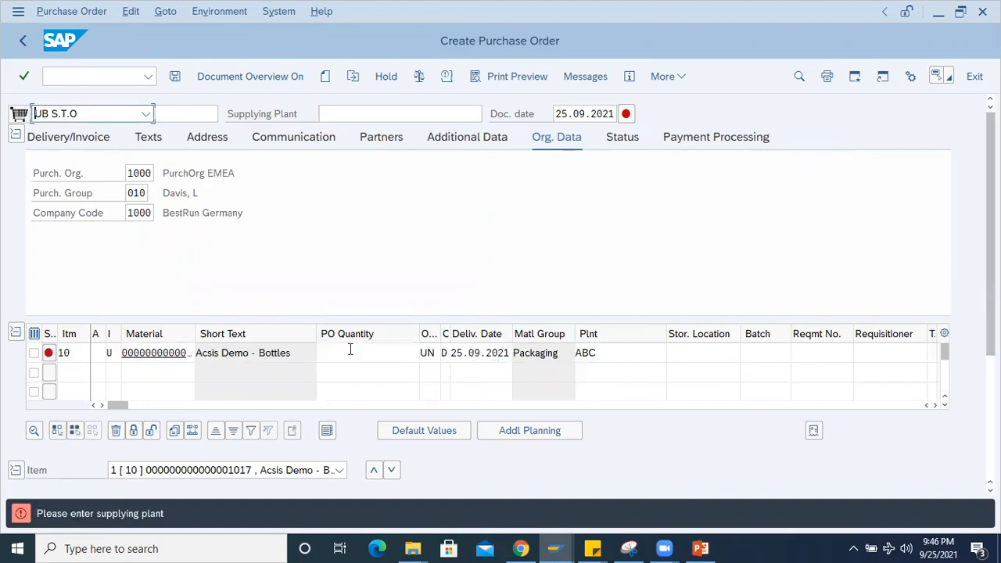
# Step: Change the order type to NB Standard PO and assign the previously used vendor
pyautogui.click(361, 108)
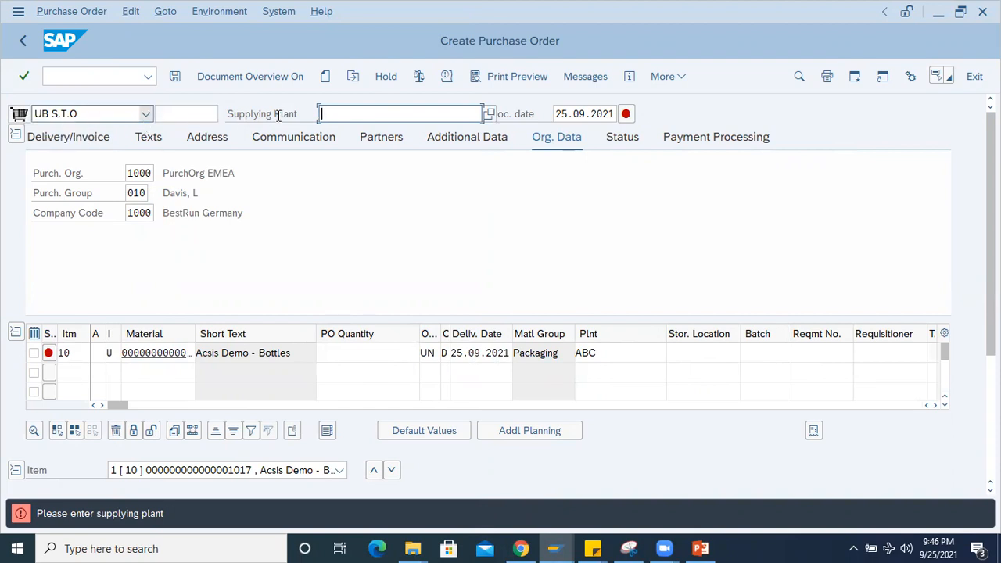
pyautogui.click(145, 114)
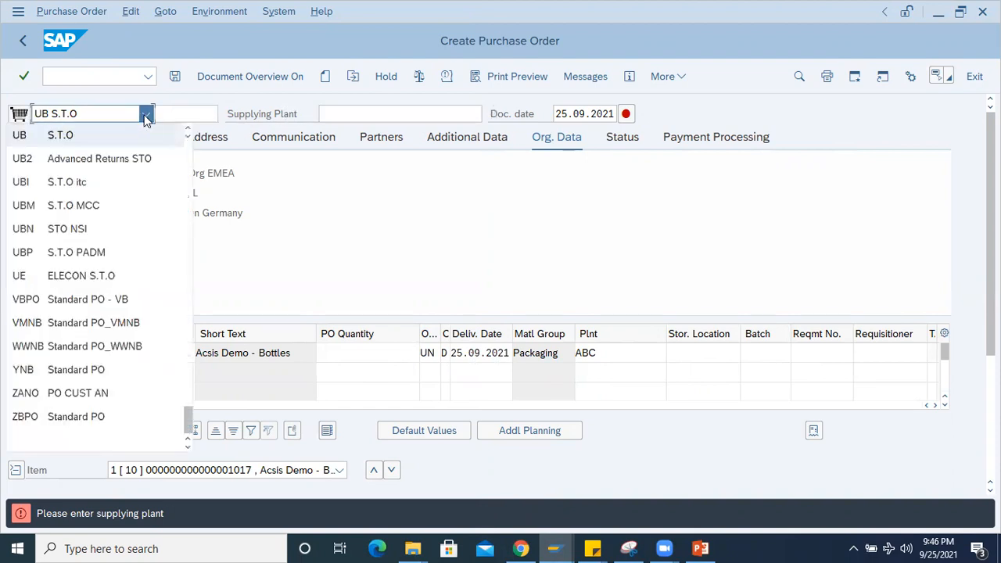
pyautogui.press('n')
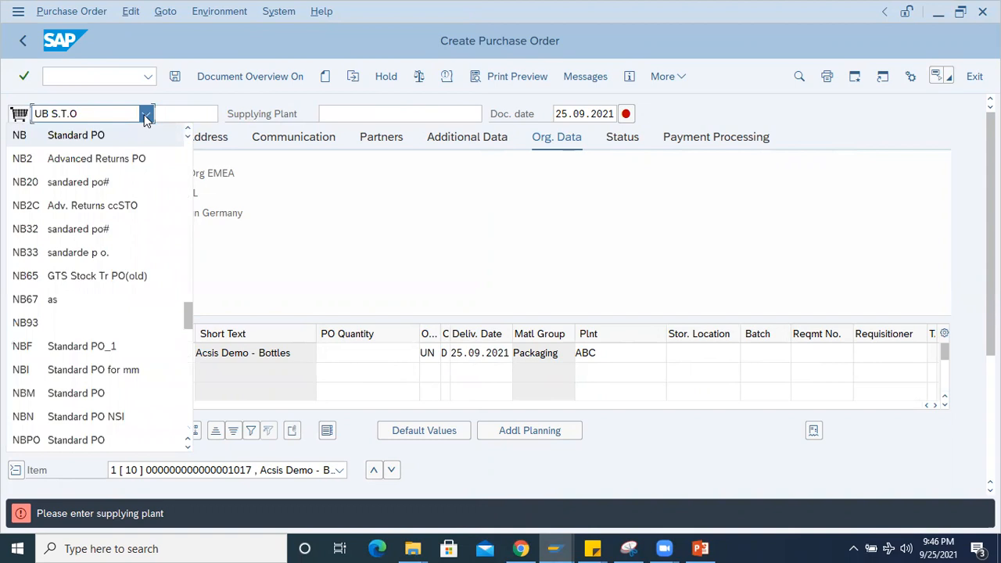
pyautogui.click(110, 135)
pyautogui.click(337, 115)
pyautogui.click(354, 135)
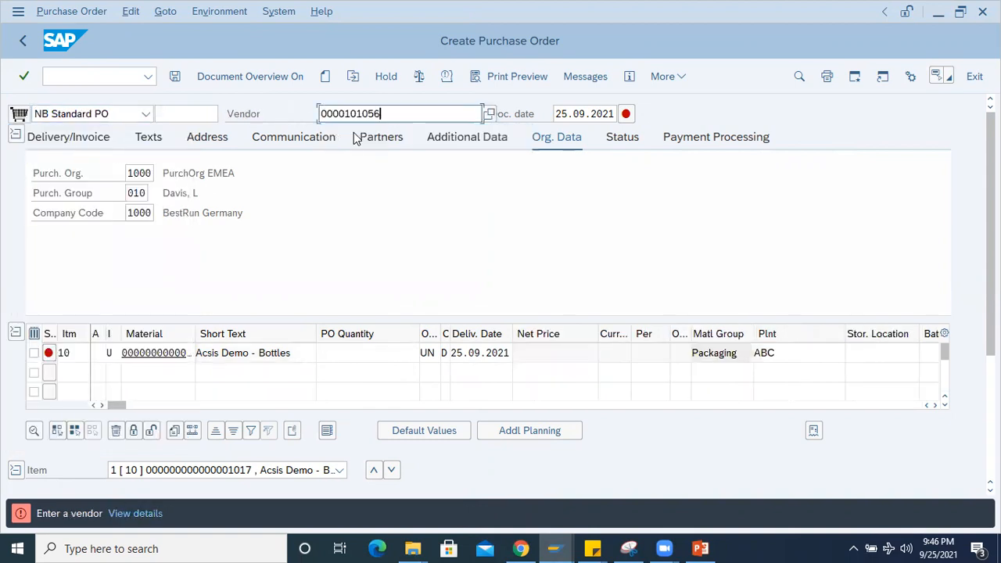
pyautogui.press('Return')
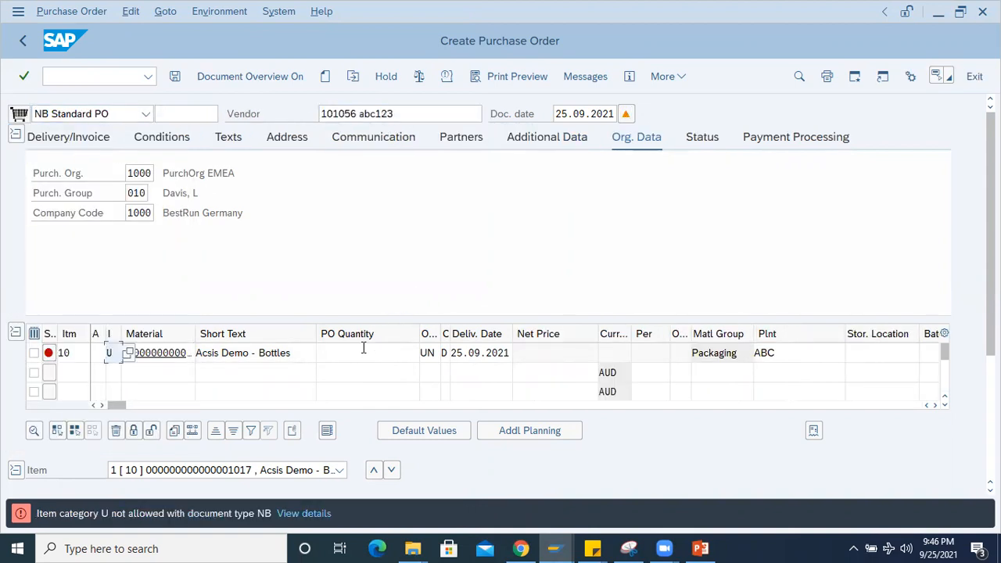
# Step: Set the item's PO quantity to 5 and clear its item category U
pyautogui.click(363, 352)
pyautogui.write('5')
pyautogui.press('Return')
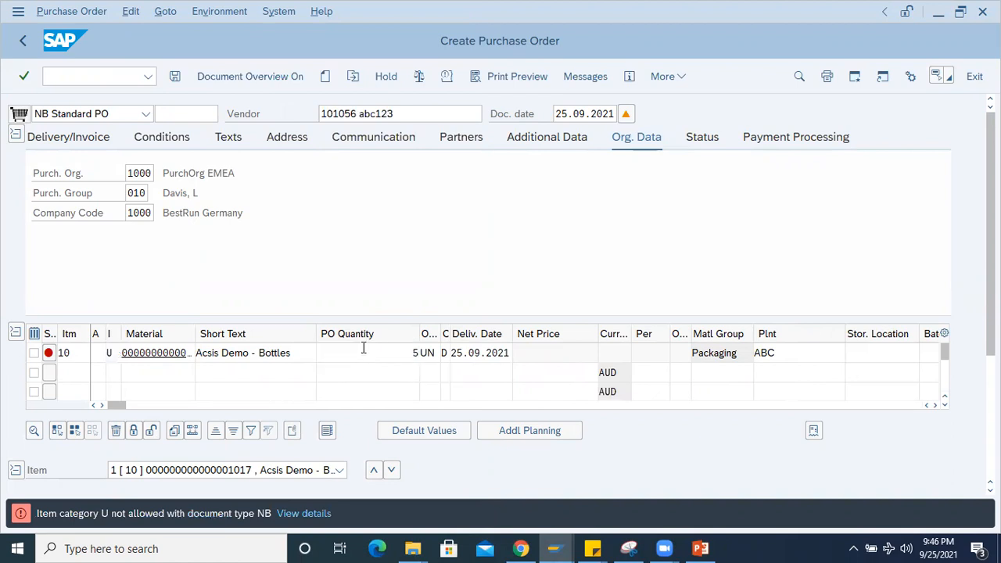
pyautogui.press('BackSpace')
pyautogui.press('Return')
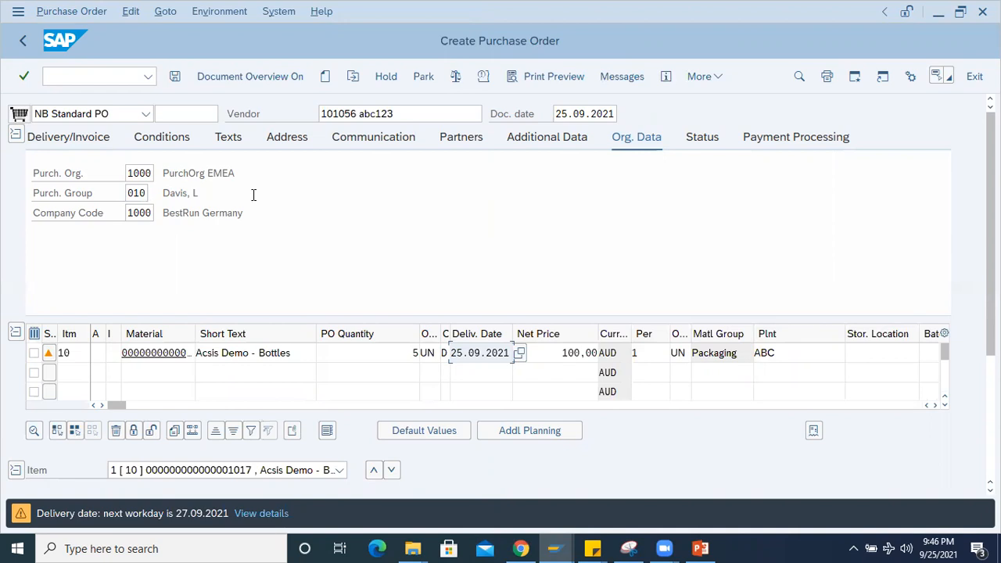
# Step: Save the purchase order and paste its creation message below the existing order line on the PowerPoint slide
pyautogui.click(174, 76)
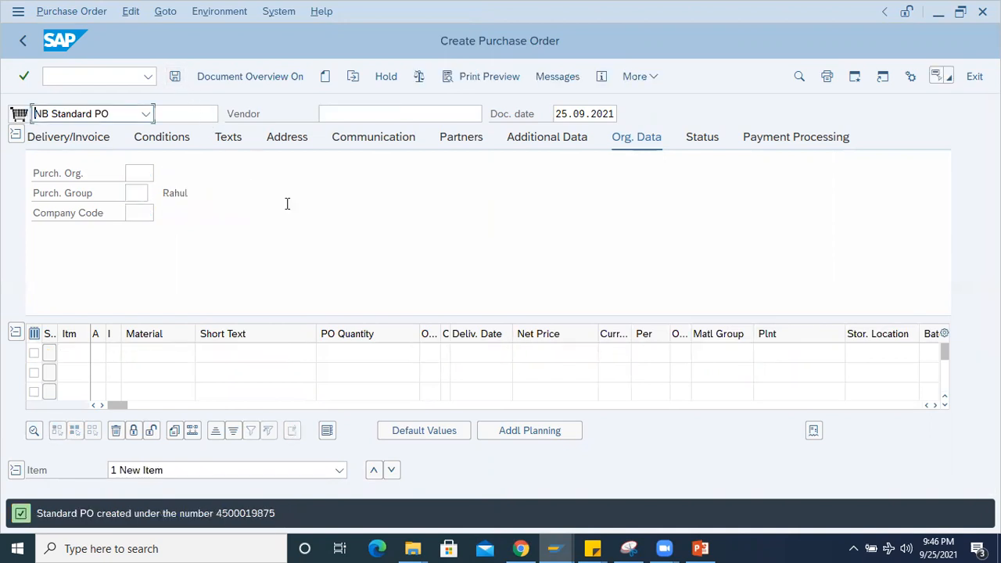
pyautogui.doubleClick(213, 513)
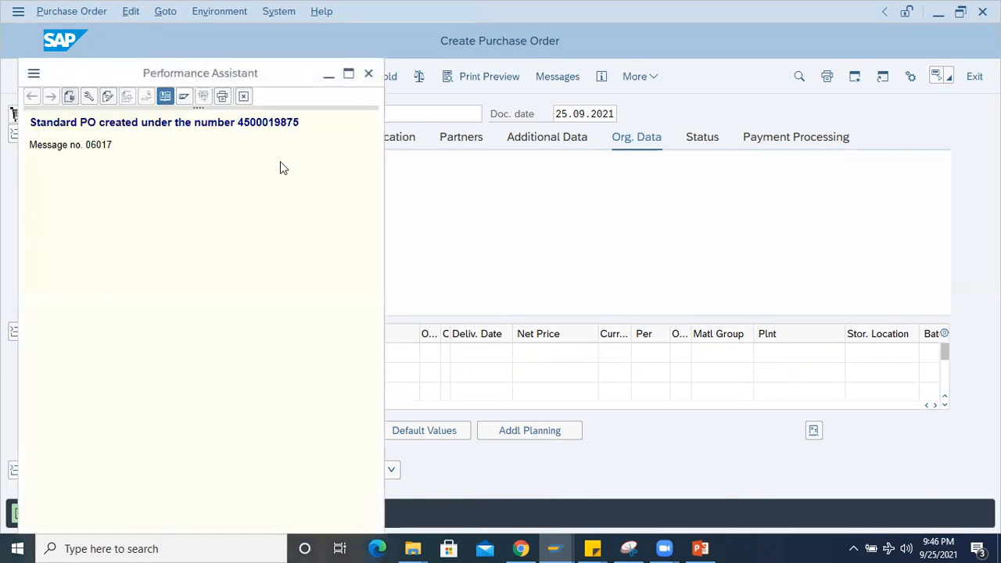
pyautogui.moveTo(303, 123); pyautogui.dragTo(31, 121)
pyautogui.hotkey('ctrl', 'c')
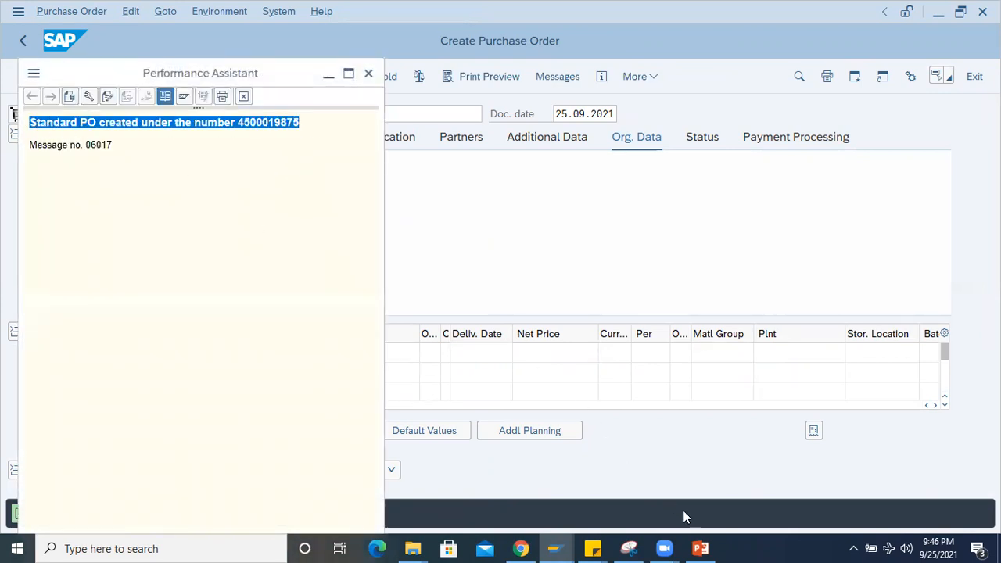
pyautogui.click(700, 548)
pyautogui.hotkey('ctrl', 'v')
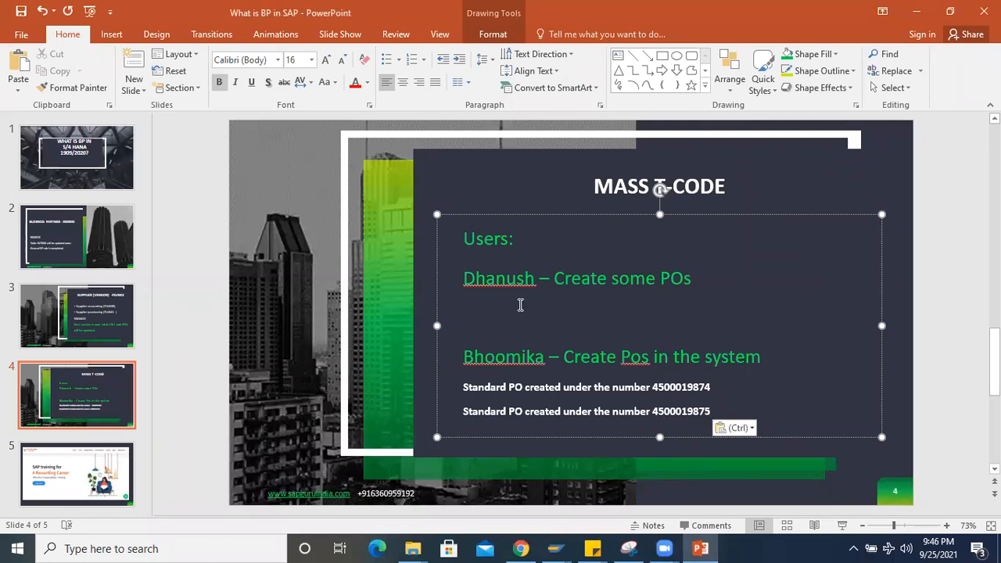
# Step: Place the text cursor below the first user's line on the slide, and exit the current SAP session with /nex
pyautogui.doubleClick(497, 281)
pyautogui.click(560, 311)
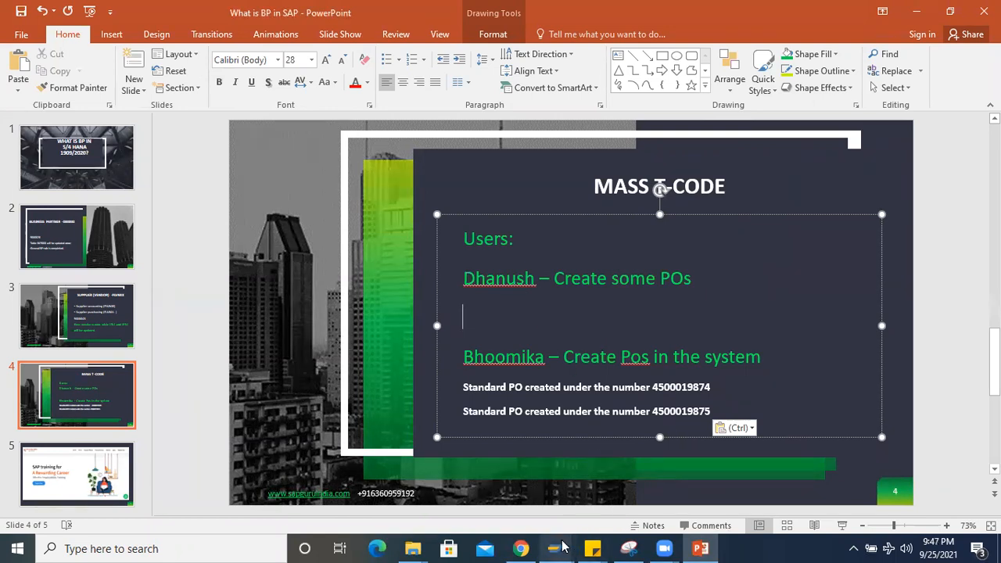
pyautogui.click(590, 468)
pyautogui.click(85, 77)
pyautogui.write('/nex')
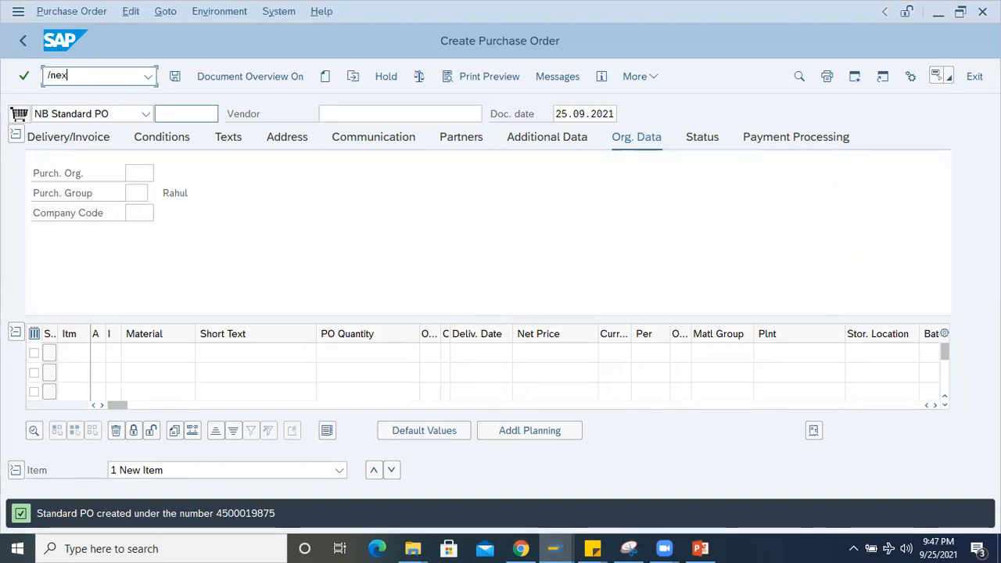
pyautogui.press('Return')
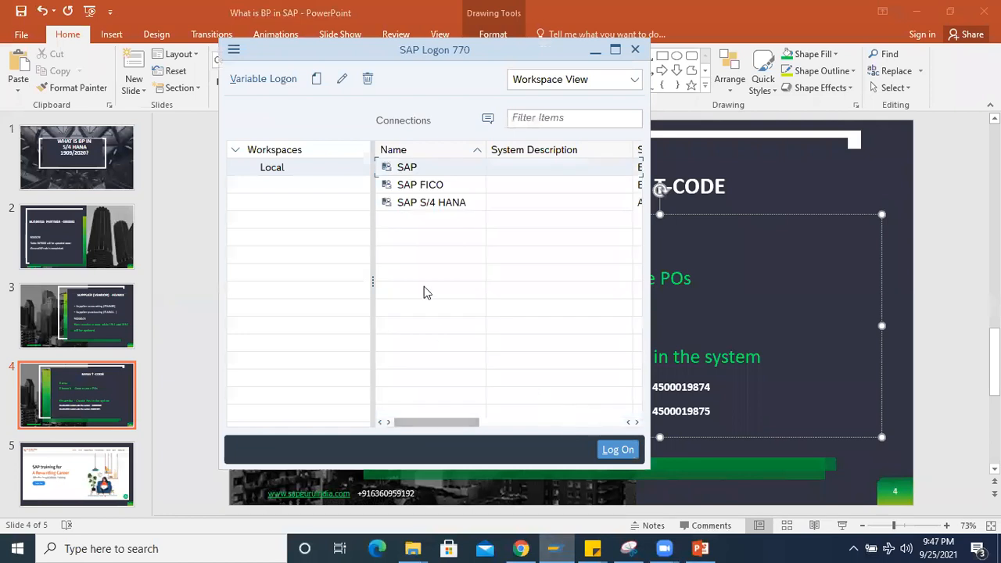
# Step: Open the SAP connection and try to log on as the first user listed on the slide
pyautogui.doubleClick(411, 170)
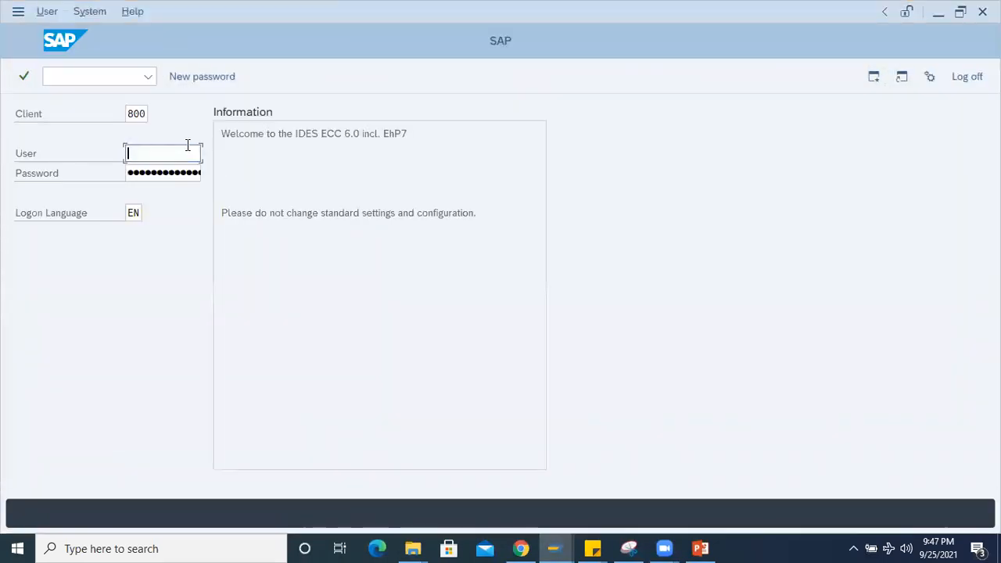
pyautogui.click(183, 150)
pyautogui.click(143, 157)
pyautogui.write('Dhanush')
pyautogui.press('Tab')
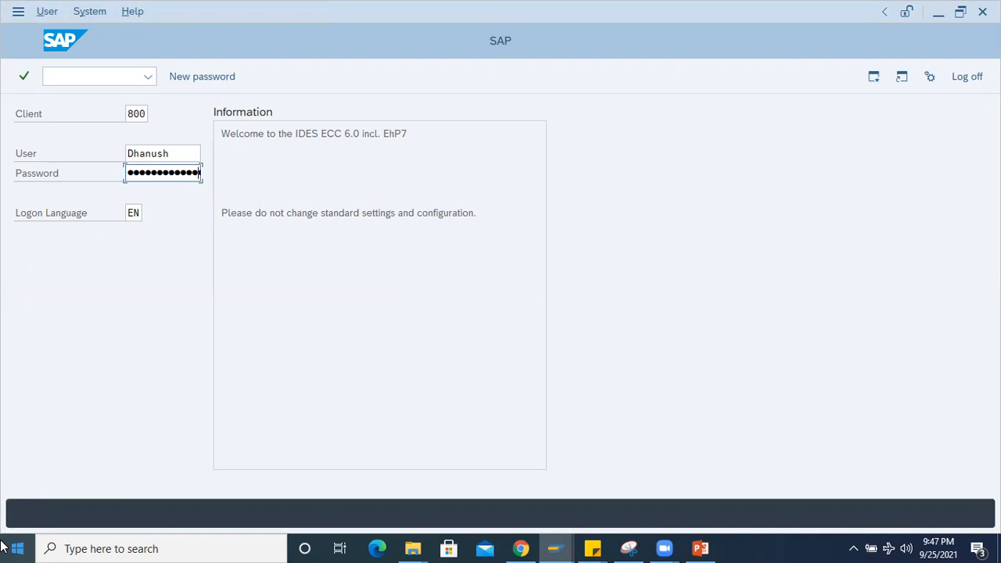
pyautogui.press('Return')
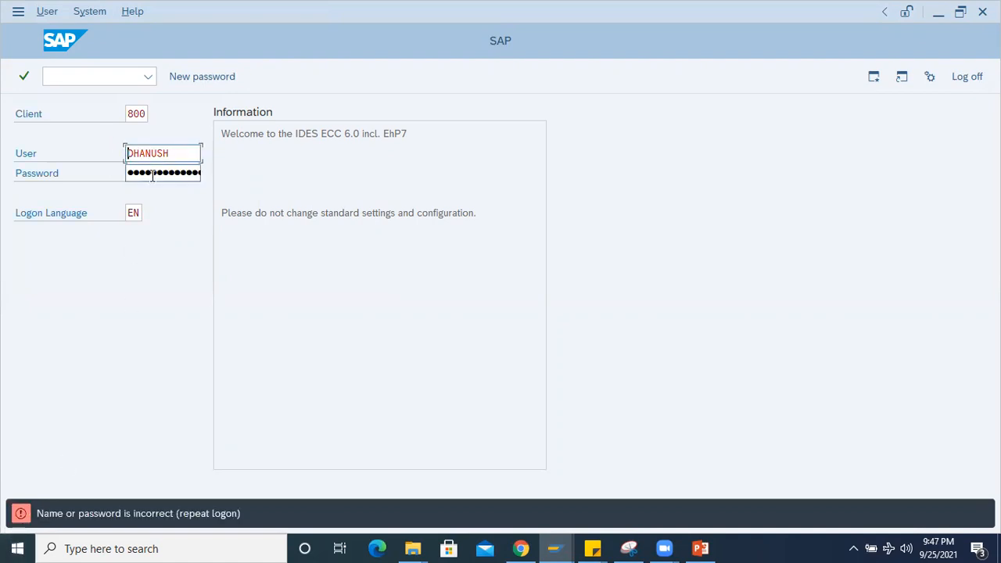
# Step: Try the logon again with the account password re-entered, and exit the logon session with /nex
pyautogui.press('Tab')
pyautogui.write('****')
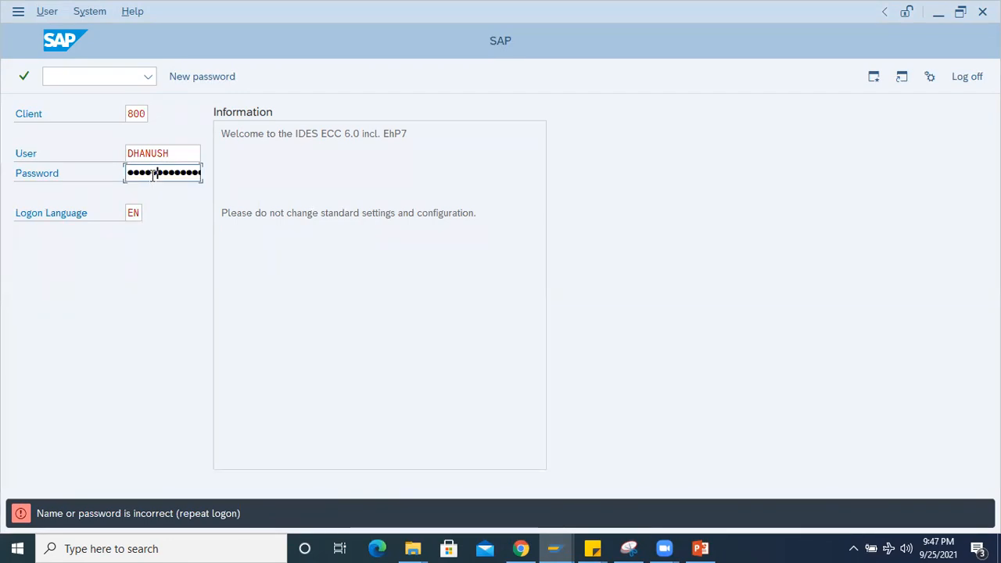
pyautogui.write('****')
pyautogui.press('Return')
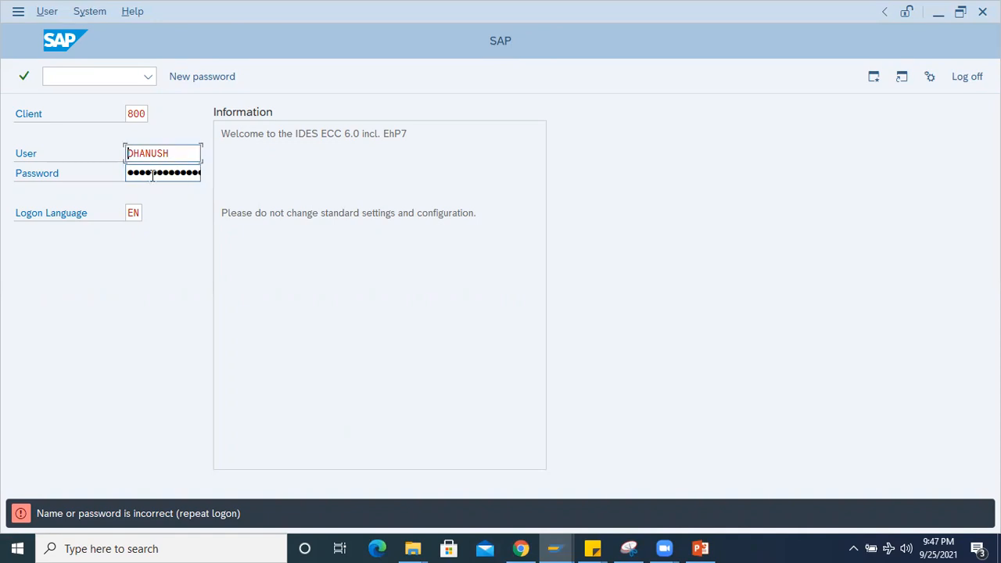
pyautogui.click(85, 79)
pyautogui.write('/nex')
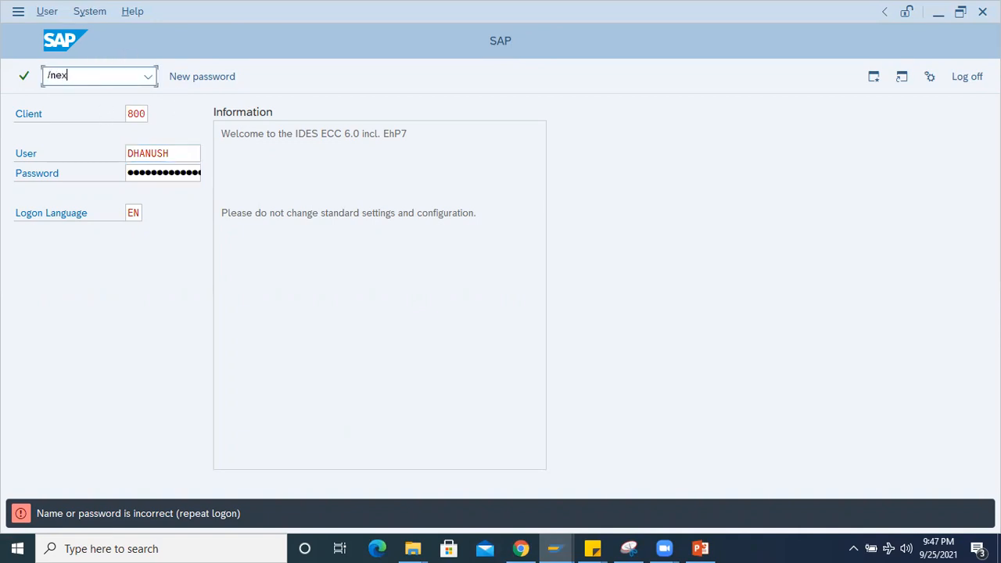
pyautogui.press('Return')
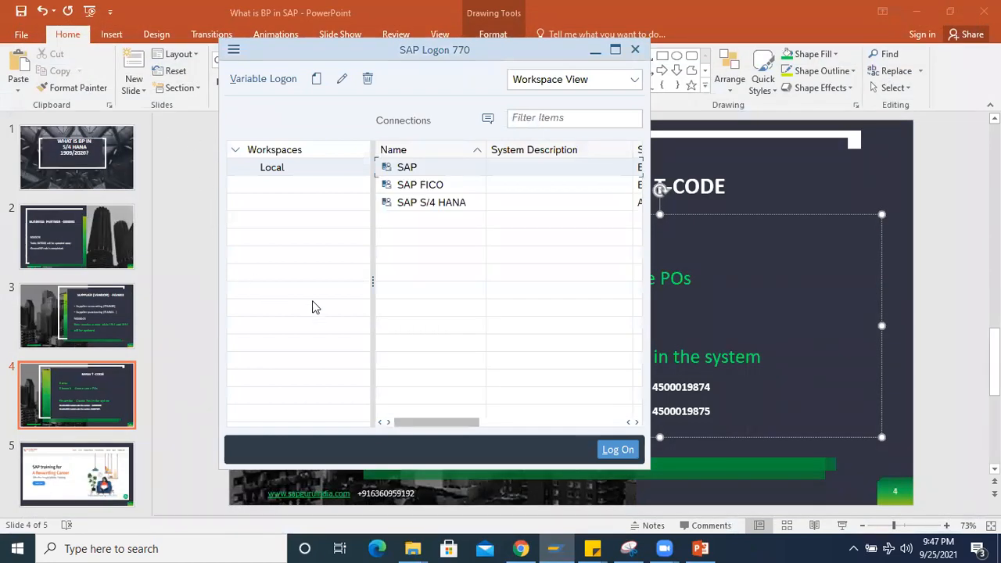
# Step: Reopen the SAP connection and log on with a different user's name and account password
pyautogui.click(555, 547)
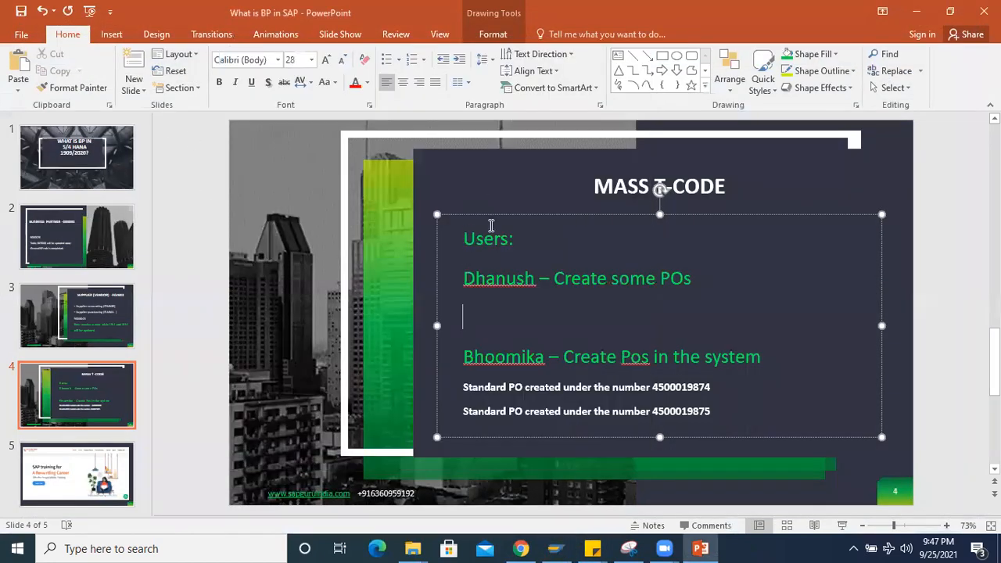
pyautogui.click(555, 548)
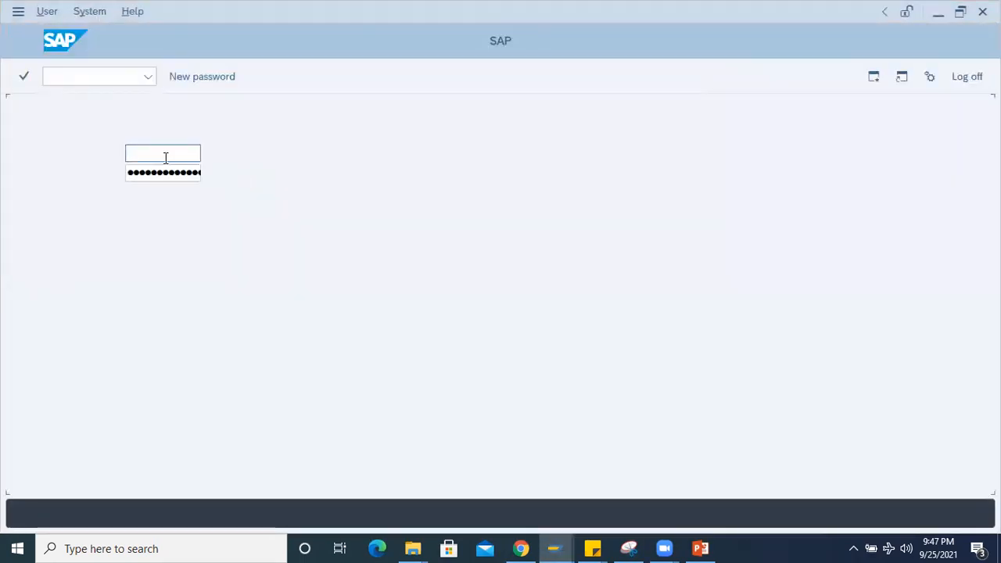
pyautogui.click(162, 158)
pyautogui.write('la')
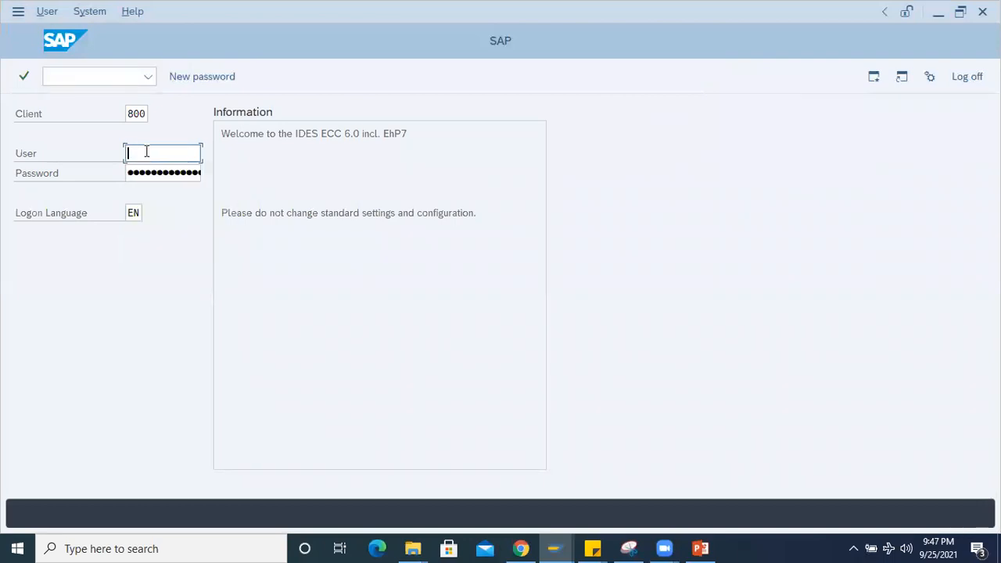
pyautogui.write('xmeesh')
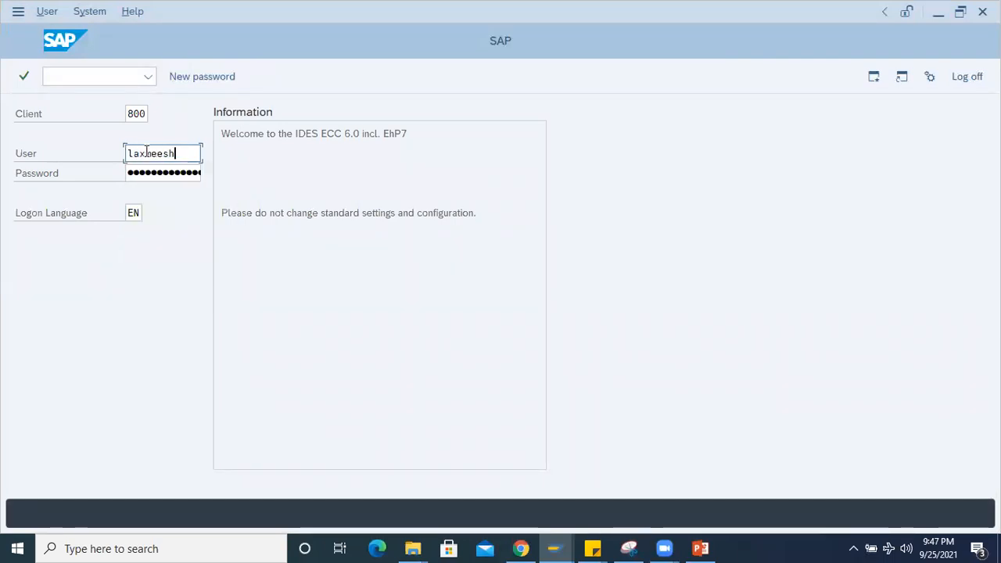
pyautogui.click(127, 172)
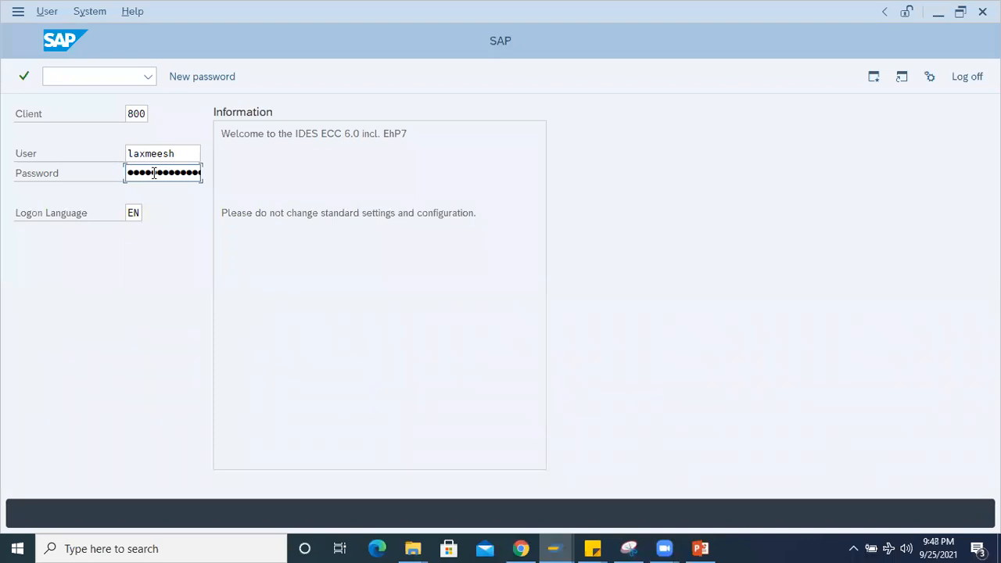
pyautogui.write('*')
pyautogui.press('Return')
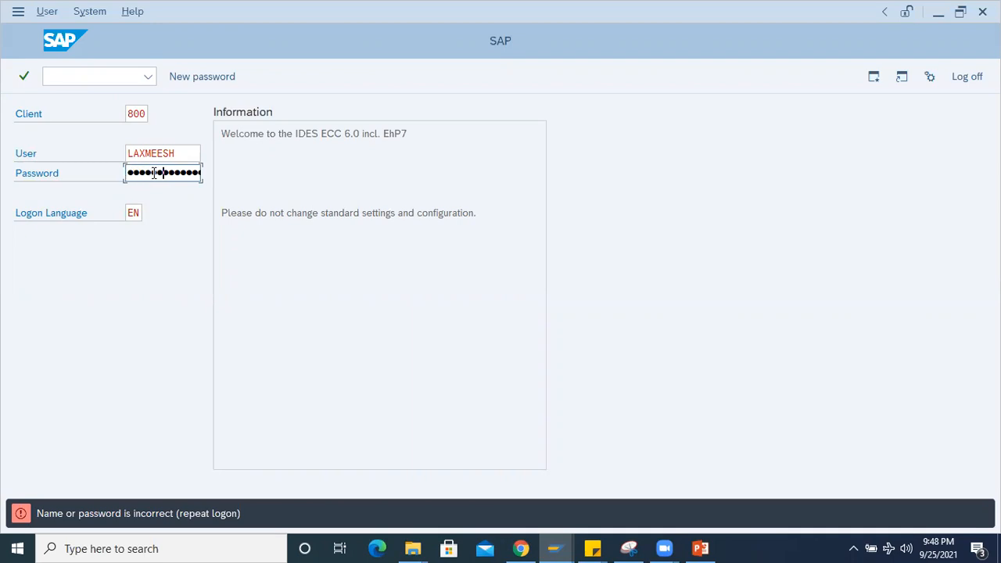
pyautogui.press('Return')
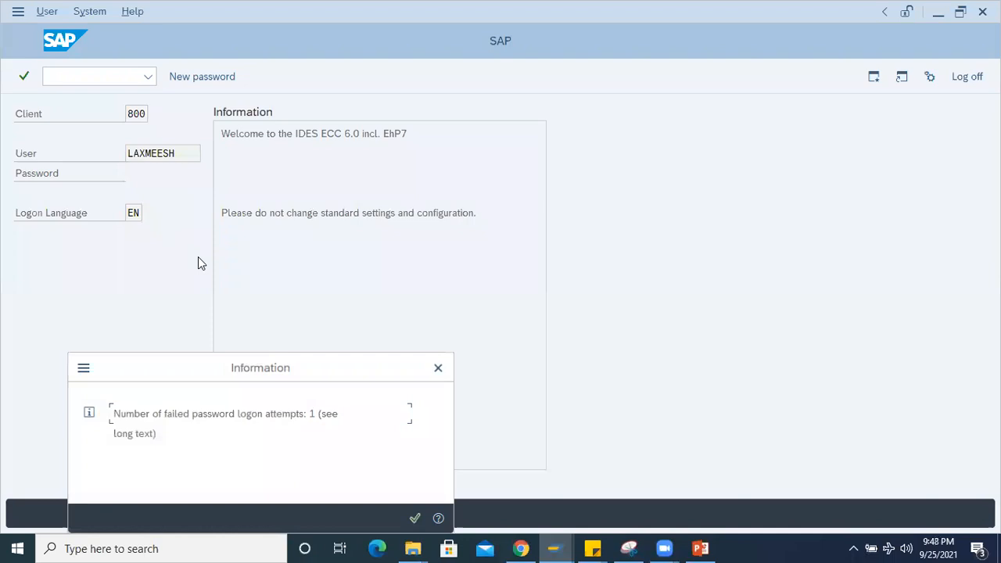
pyautogui.click(415, 519)
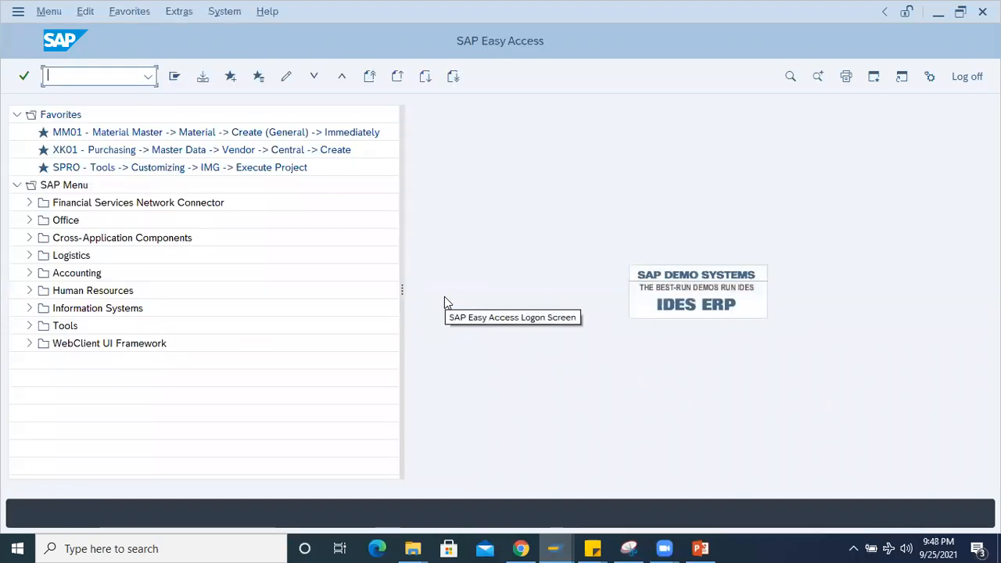
# Step: Replace the first user's name on the PowerPoint slide with the name of the user logged on to SAP
pyautogui.click(700, 548)
pyautogui.click(534, 279)
pyautogui.press('BackSpace')
pyautogui.press('BackSpace')
pyautogui.press('BackSpace')
pyautogui.press('BackSpace')
pyautogui.press('BackSpace')
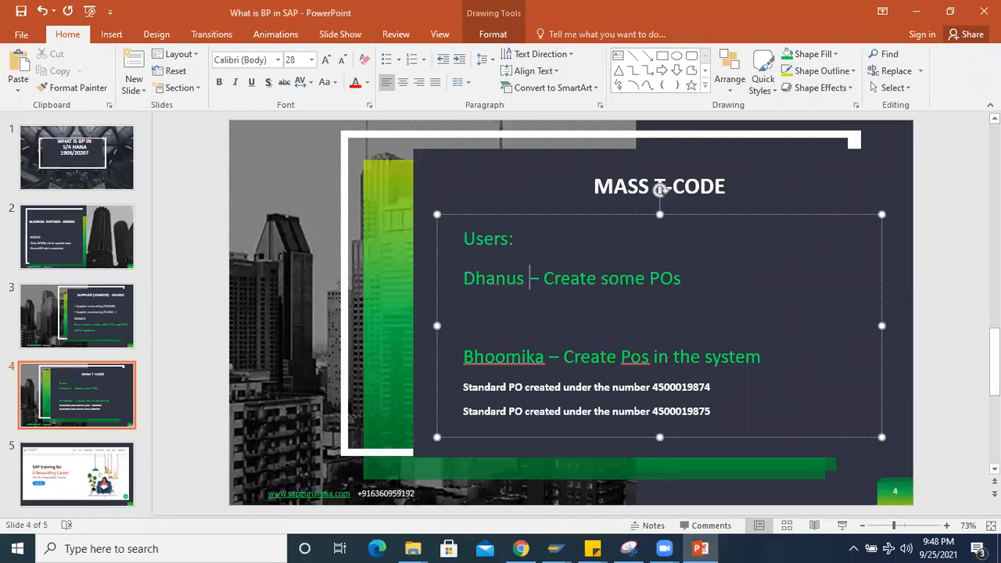
pyautogui.press('BackSpace')
pyautogui.press('BackSpace')
pyautogui.write('Laxmees')
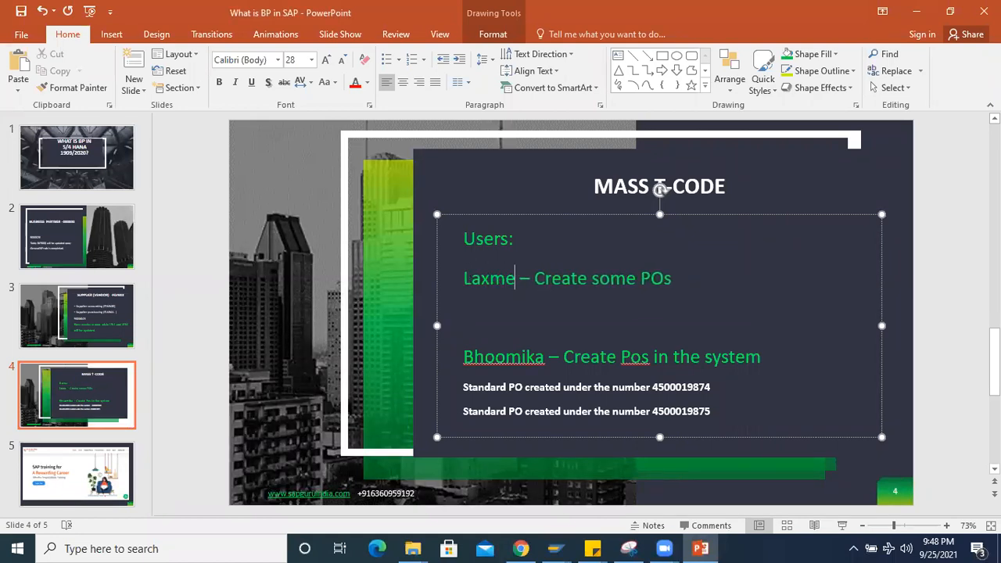
pyautogui.write('h')
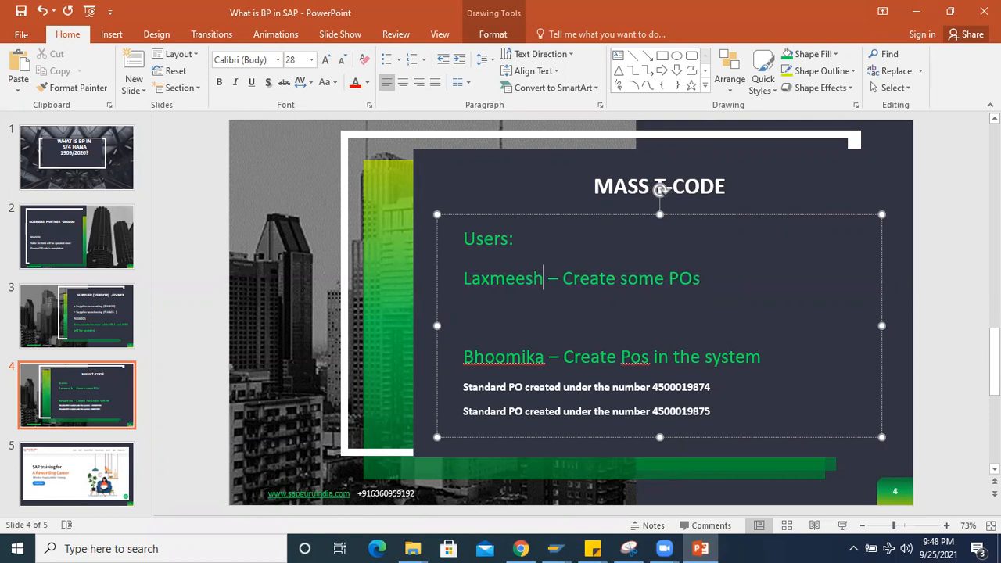
# Step: Switch to SAP, start transaction ME21N and assign the previously used vendor to the new standard purchase order
pyautogui.hotkey('alt', 'Tab')
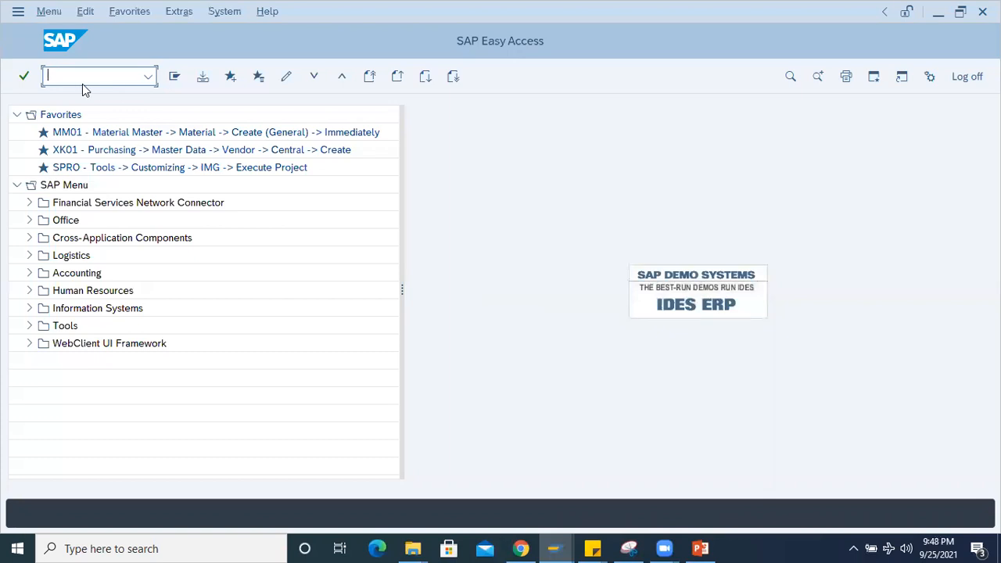
pyautogui.write('me21n')
pyautogui.press('Return')
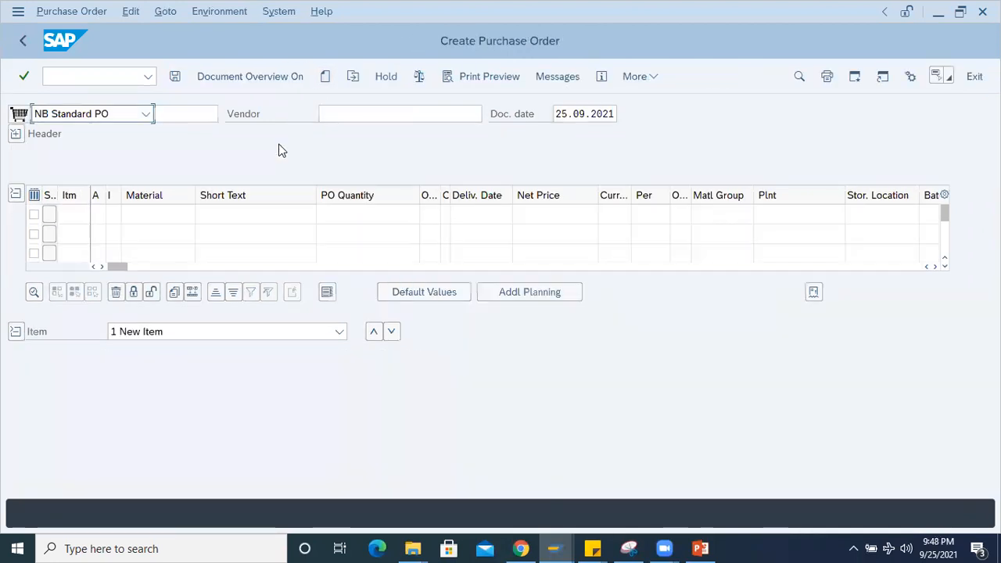
pyautogui.click(335, 114)
pyautogui.click(354, 136)
# Step: Expand the order header and set purchasing organization 1000, purchasing group 015 and company code 1000
pyautogui.click(15, 134)
pyautogui.click(139, 173)
pyautogui.click(156, 193)
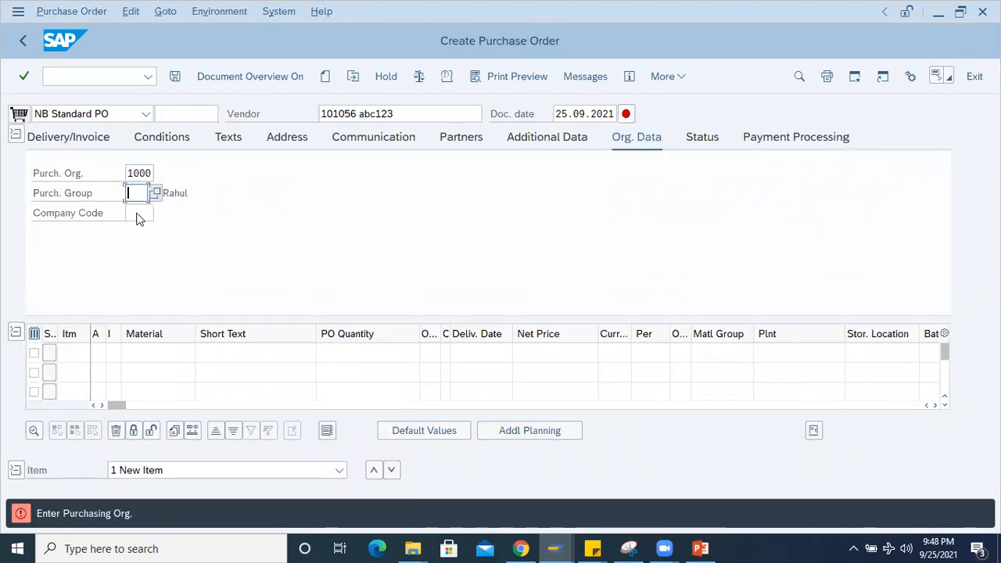
pyautogui.press('F4')
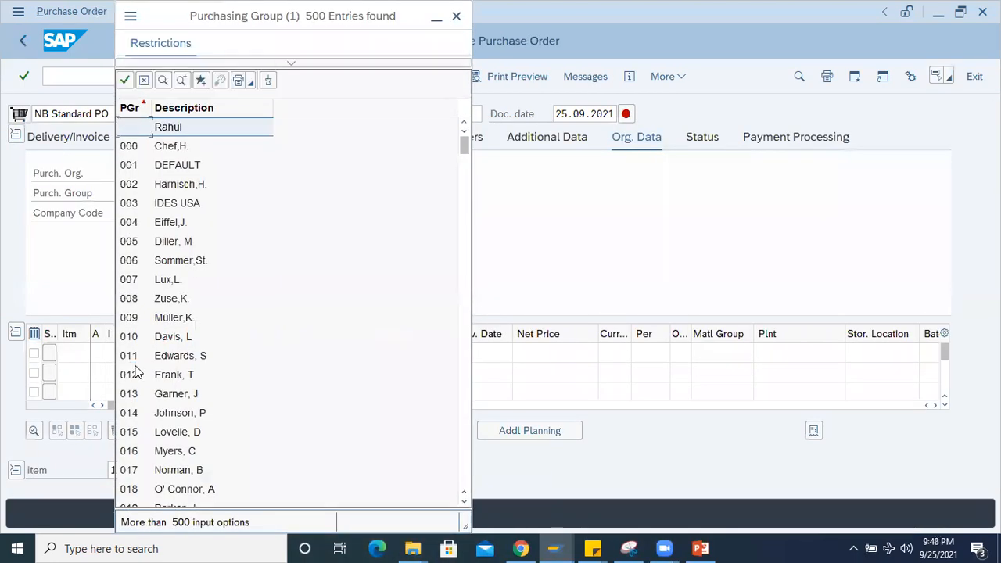
pyautogui.doubleClick(134, 432)
pyautogui.click(132, 211)
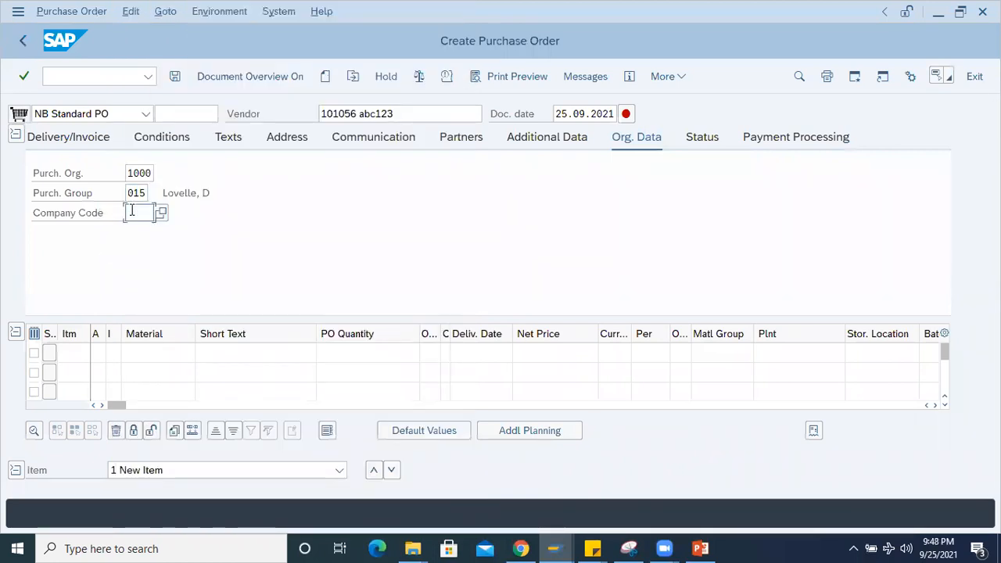
pyautogui.click(144, 233)
# Step: Add material 1017 with plant 1000 and PO quantity 10 as the first item, and save the order
pyautogui.click(156, 352)
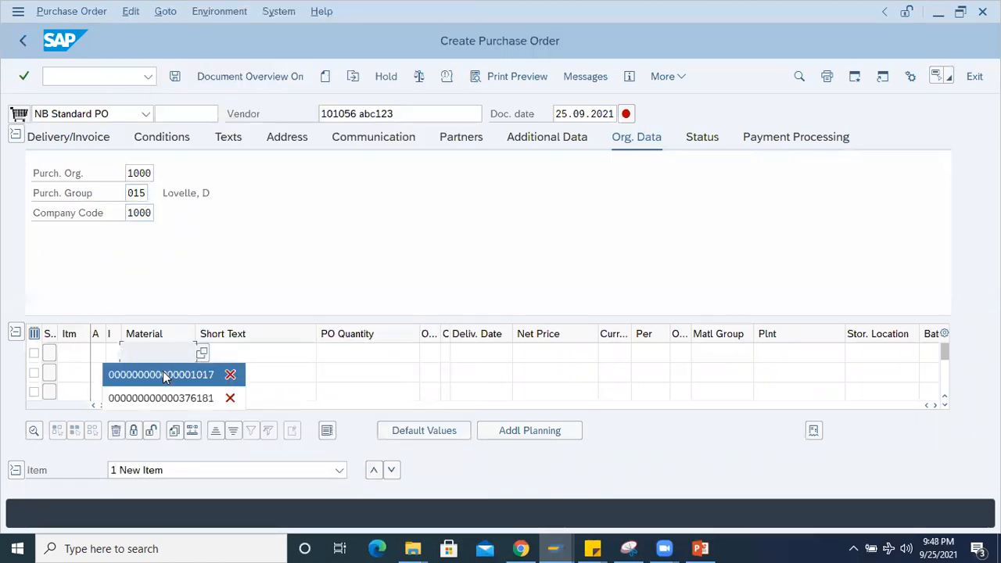
pyautogui.click(162, 374)
pyautogui.click(776, 354)
pyautogui.click(770, 372)
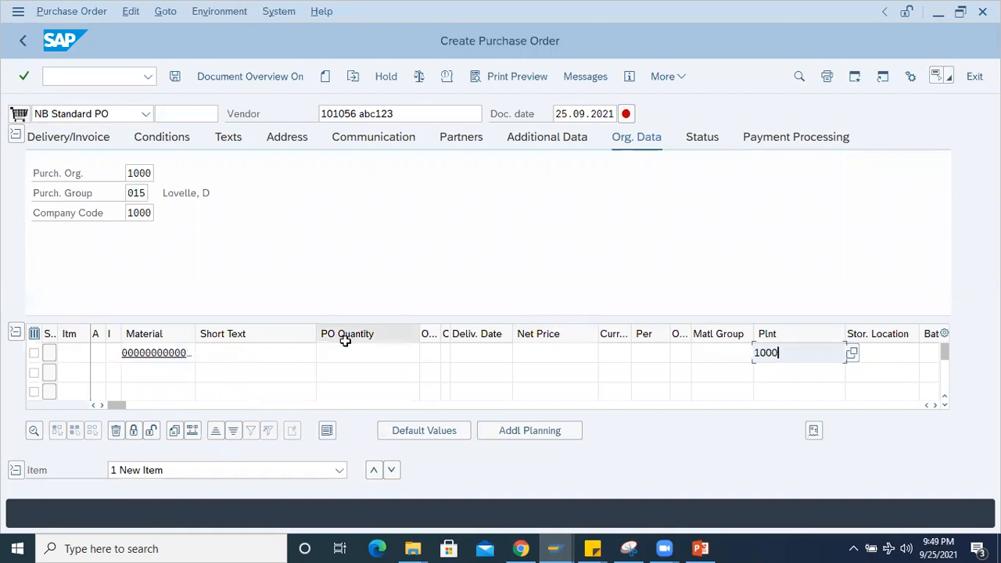
pyautogui.click(352, 352)
pyautogui.click(376, 395)
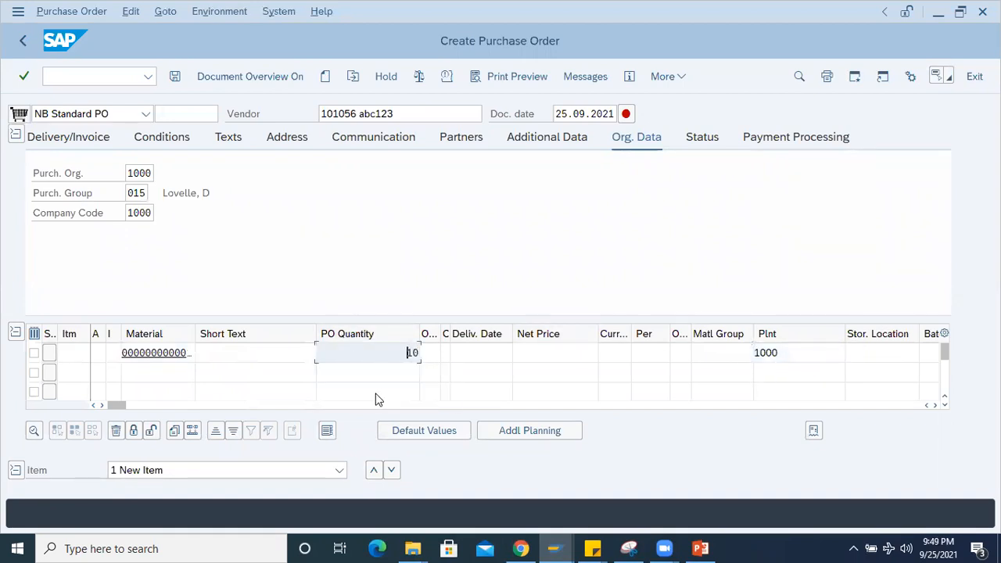
pyautogui.press('Return')
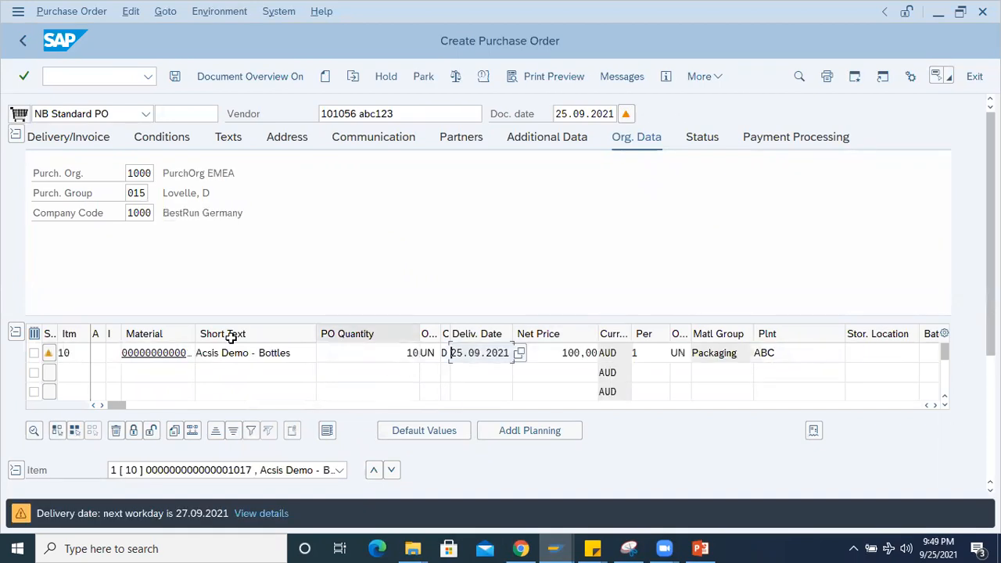
pyautogui.click(174, 76)
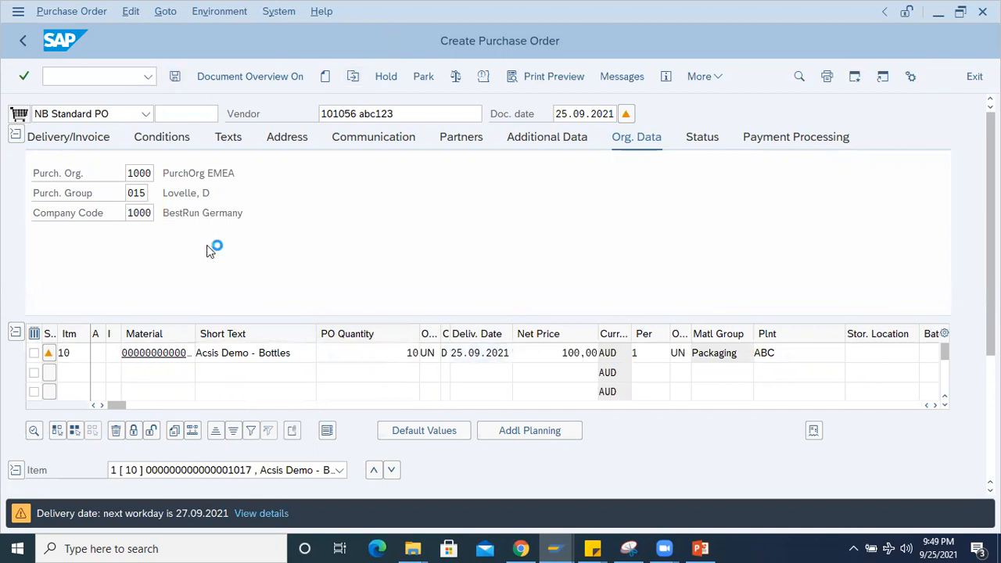
# Step: Copy the creation message of the saved purchase order onto the PowerPoint slide beneath the first user's line, followed by a new line
pyautogui.doubleClick(203, 514)
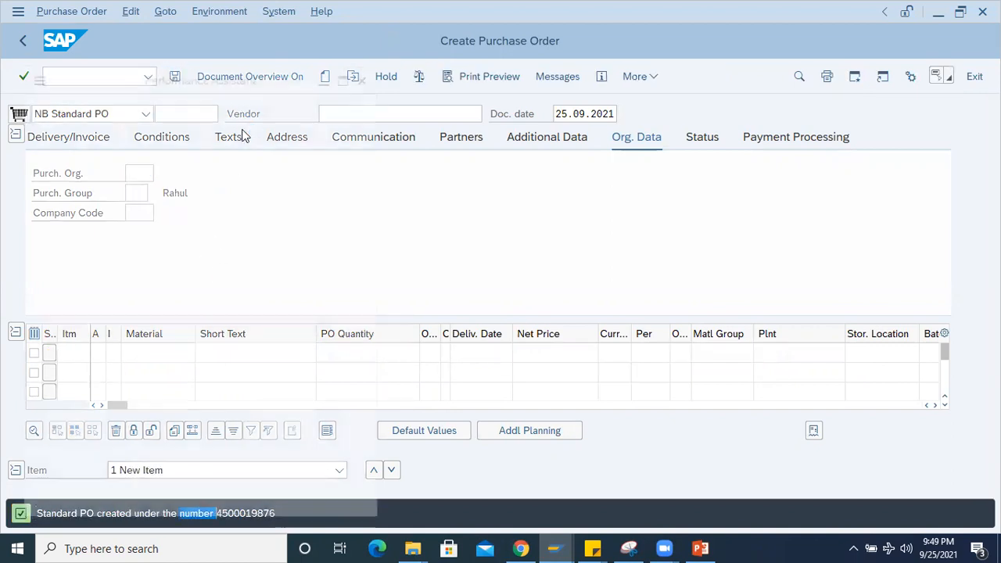
pyautogui.moveTo(302, 124); pyautogui.dragTo(9, 120)
pyautogui.hotkey('ctrl', 'c')
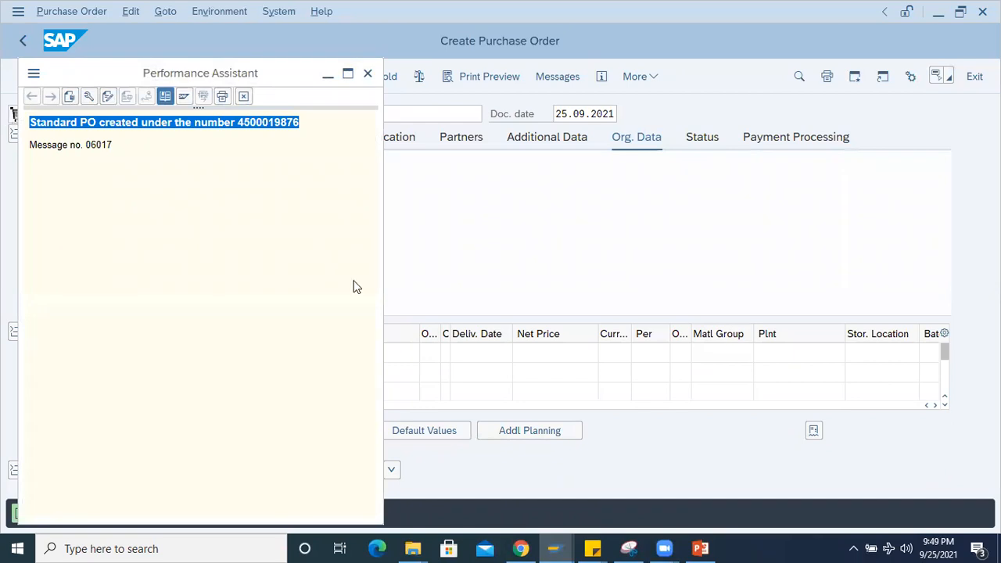
pyautogui.click(699, 548)
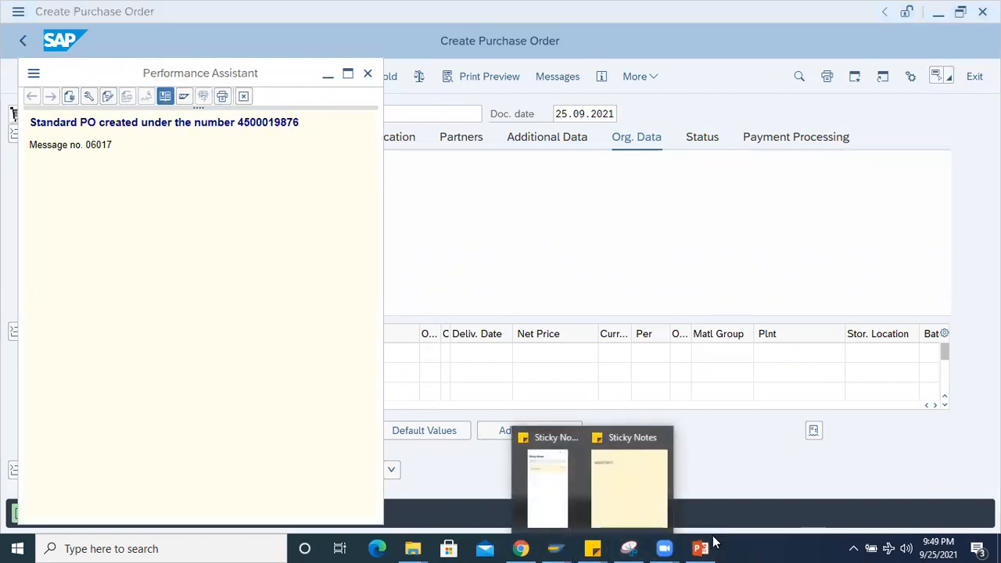
pyautogui.click(539, 301)
pyautogui.hotkey('ctrl', 'v')
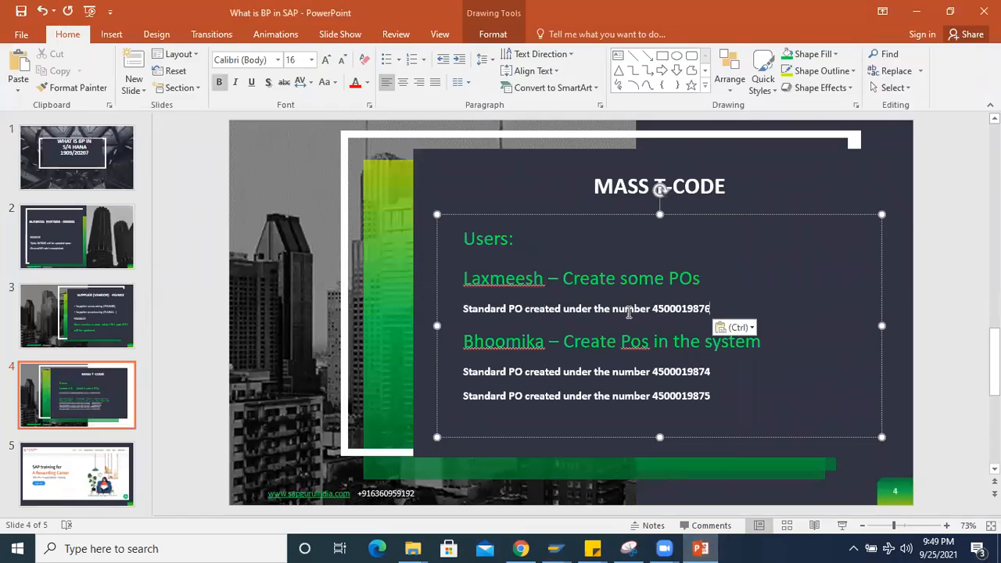
pyautogui.press('Return')
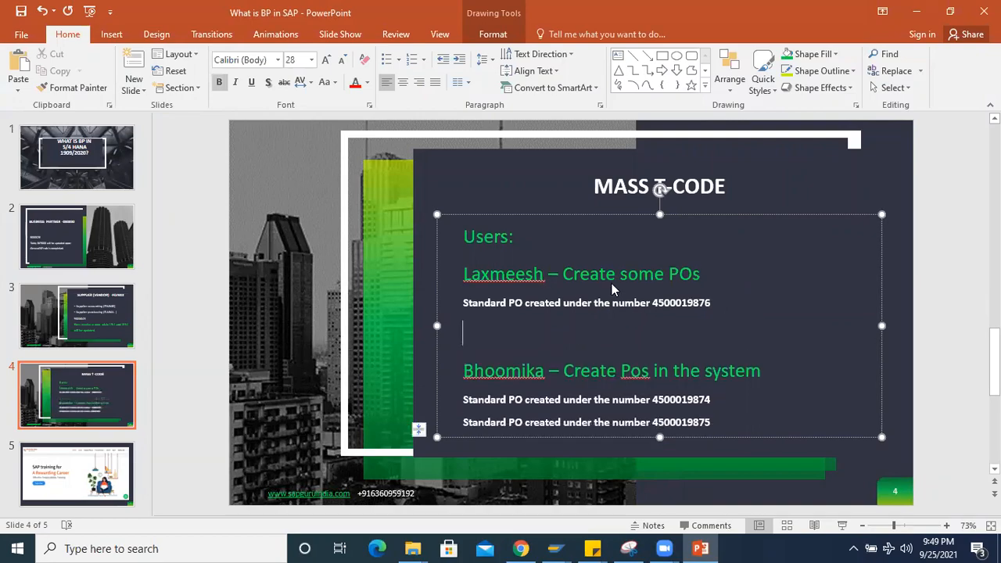
# Step: Switch to SAP, restart transaction ME21N and assign the previously used vendor to the new standard purchase order
pyautogui.hotkey('alt', 'Tab')
pyautogui.hotkey('alt', 'Tab')
pyautogui.press('Tab')
pyautogui.write('/nme23n')
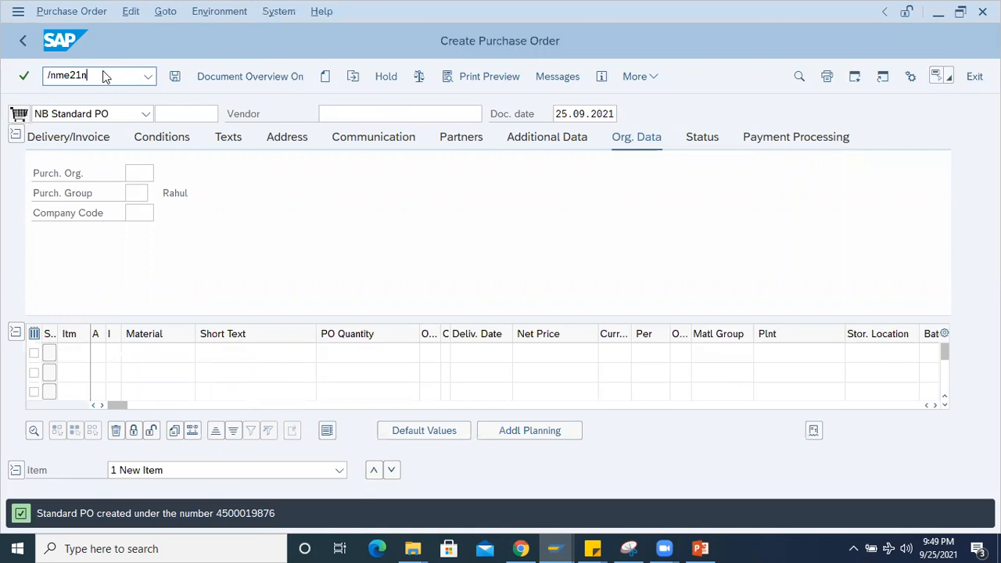
pyautogui.press('Return')
pyautogui.click(295, 76)
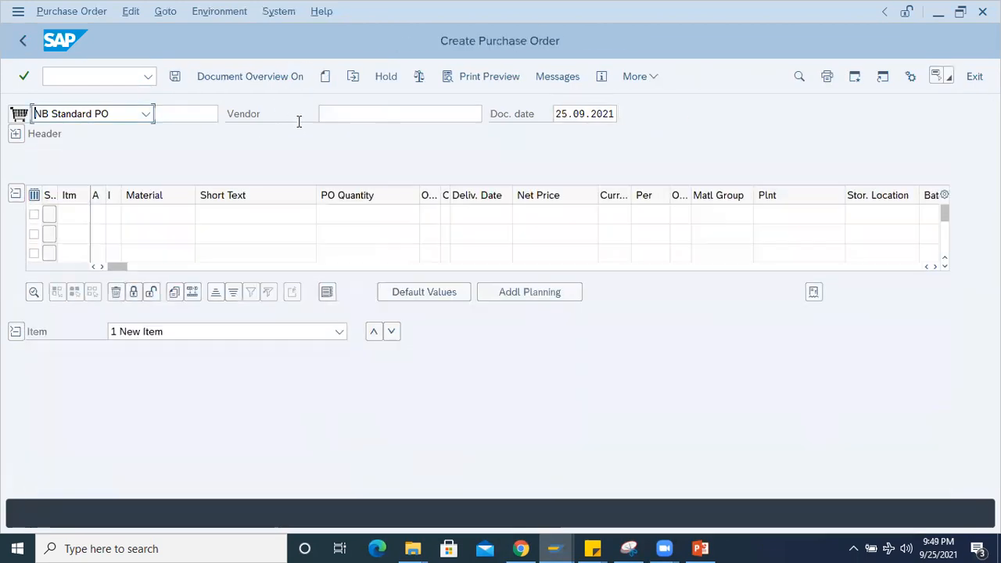
pyautogui.click(341, 115)
pyautogui.click(352, 134)
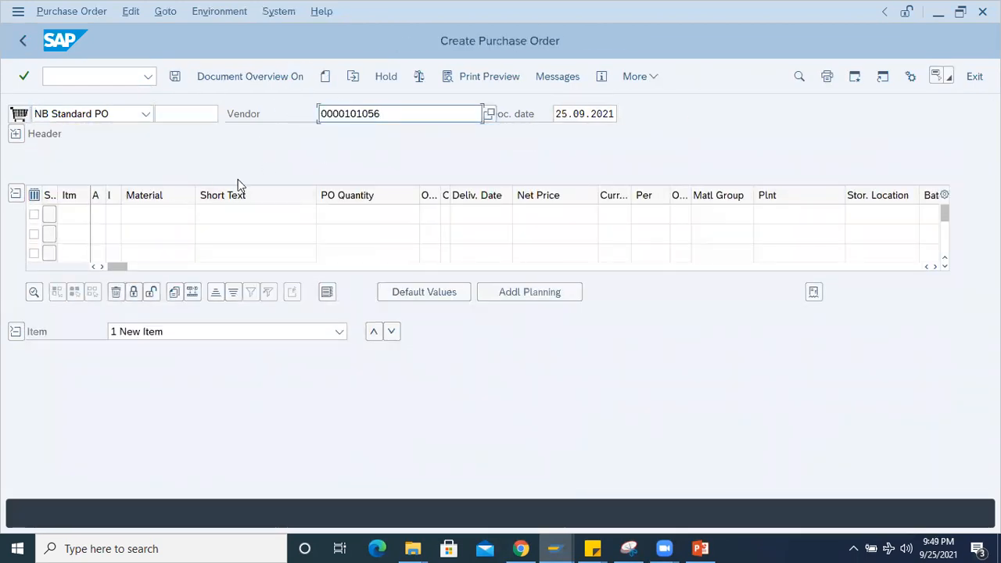
# Step: Copy the first user's purchase order number from the slide and enter it as the first item's reference purchasing document in SAP
pyautogui.click(701, 548)
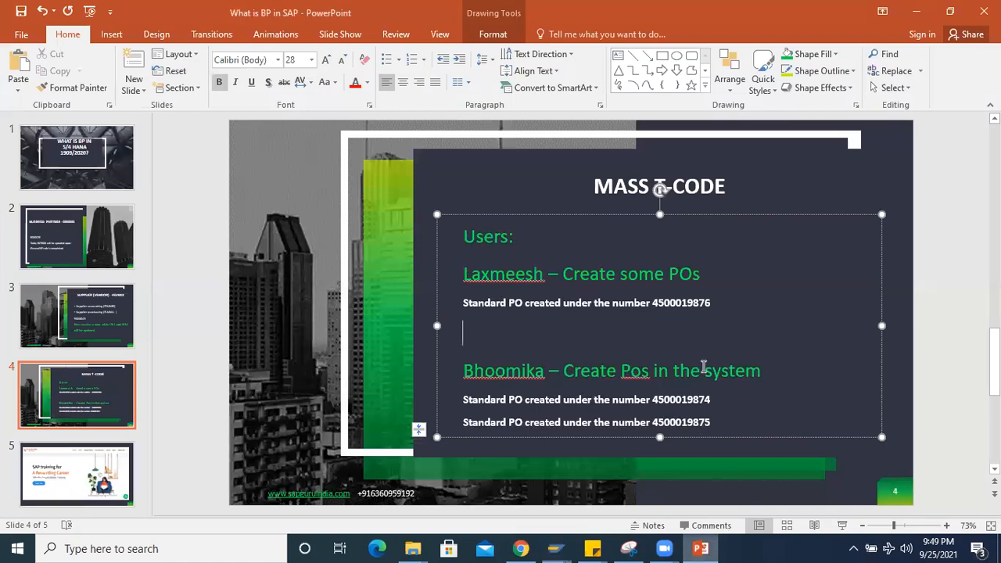
pyautogui.doubleClick(659, 303)
pyautogui.hotkey('ctrl', 'c')
pyautogui.hotkey('alt', 'Tab')
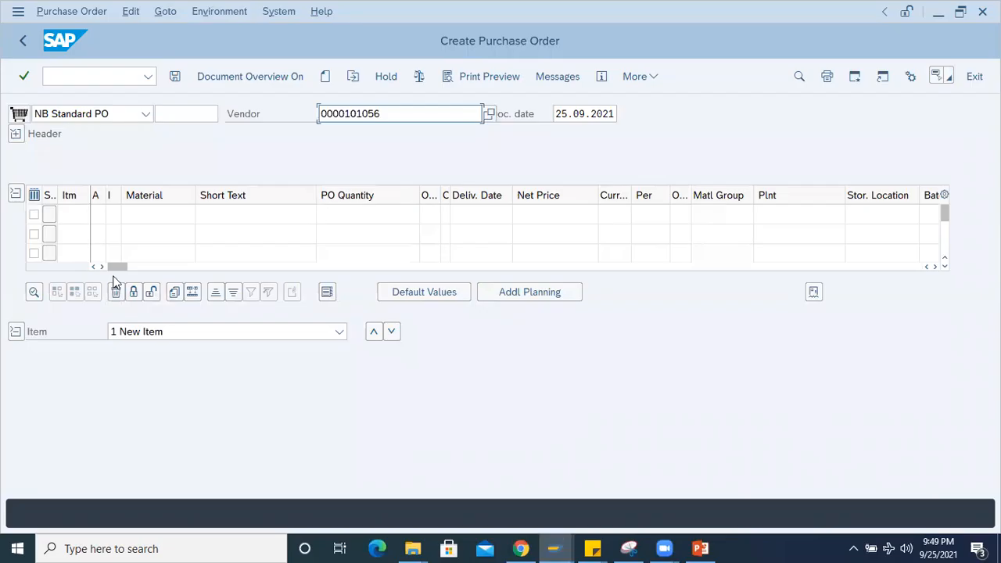
pyautogui.moveTo(117, 266); pyautogui.dragTo(608, 268)
pyautogui.click(538, 213)
pyautogui.hotkey('ctrl', 'v')
pyautogui.press('Return')
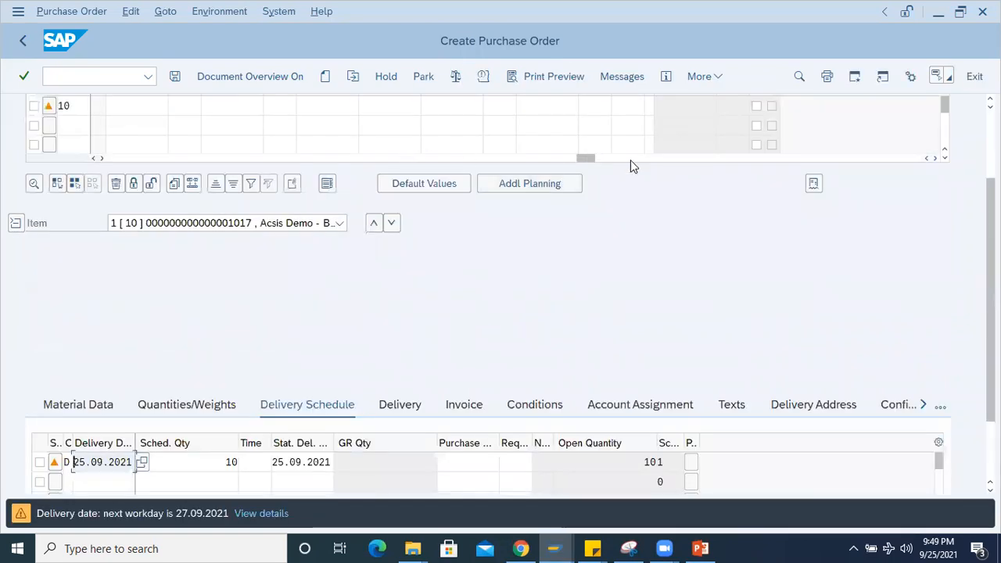
# Step: Expand the order header, change the purchasing group to 018 and save the purchase order
pyautogui.scroll(3, 401, 195)
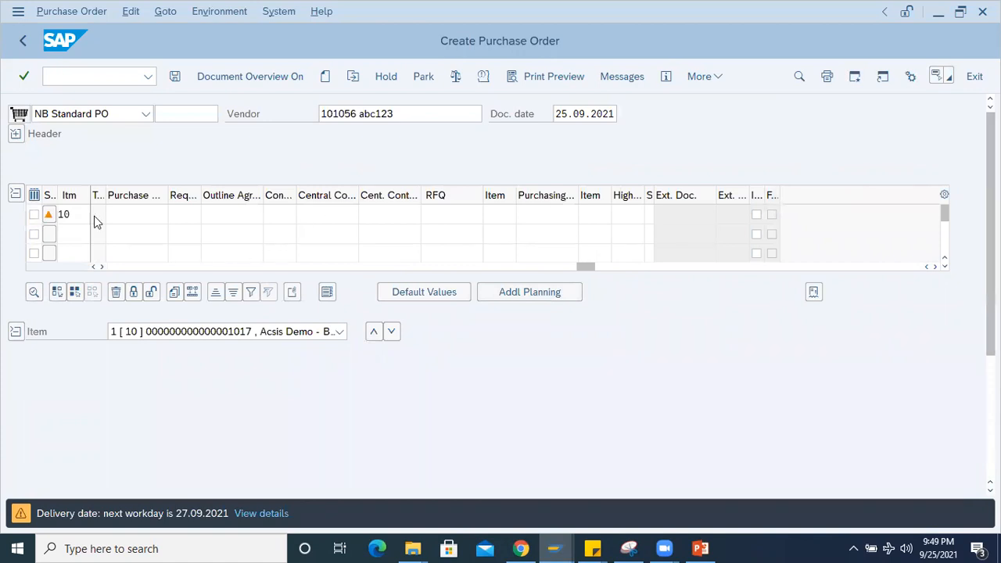
pyautogui.click(16, 133)
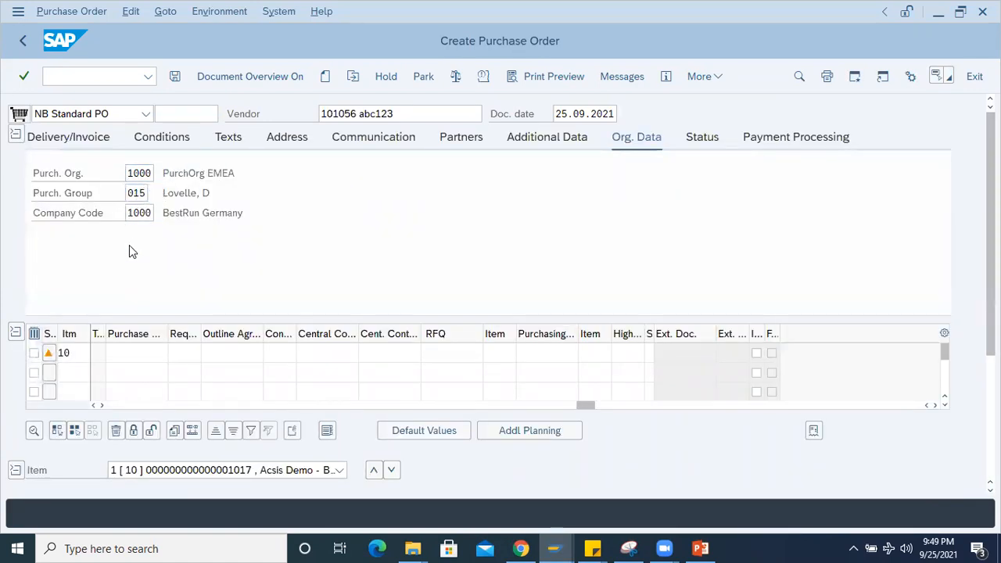
pyautogui.doubleClick(139, 492)
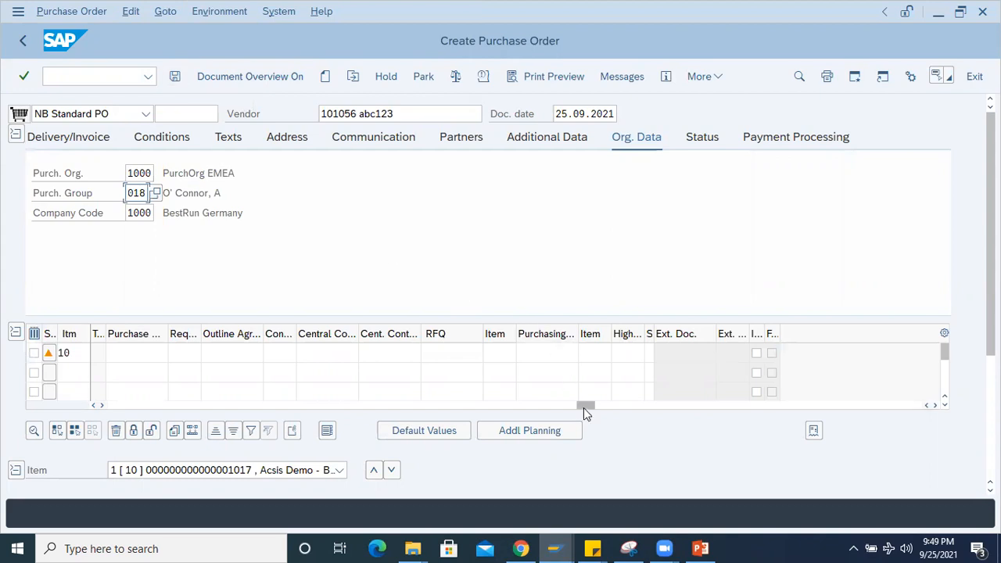
pyautogui.moveTo(584, 404); pyautogui.dragTo(145, 389)
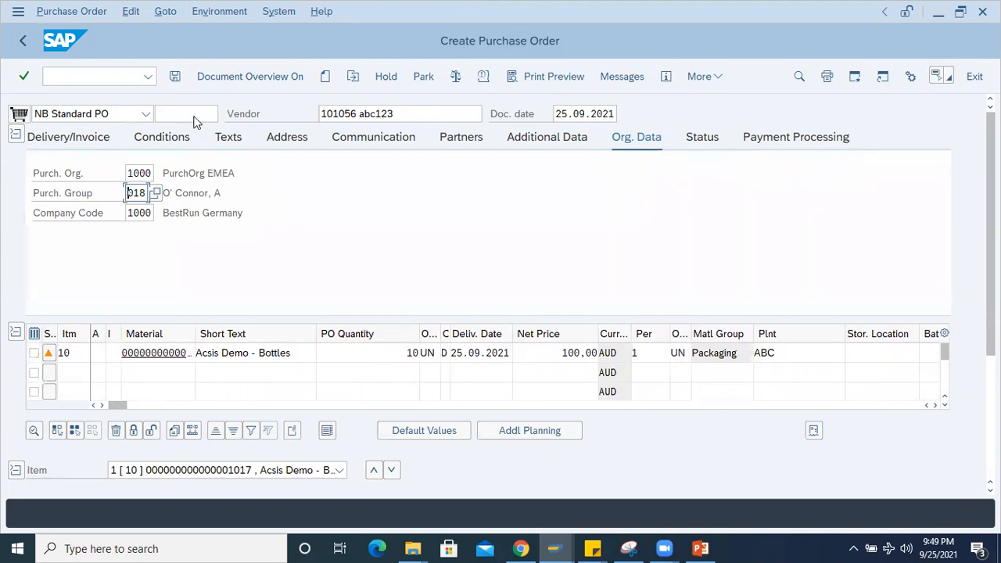
pyautogui.click(174, 77)
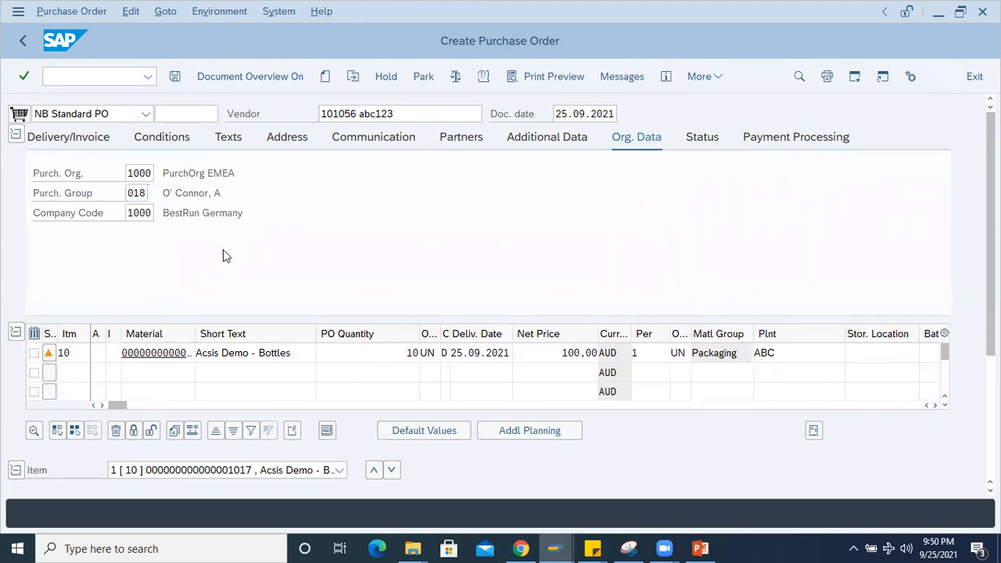
# Step: Copy the new order's creation message onto the slide below the first user's existing order and remove the leftover blank line
pyautogui.doubleClick(245, 513)
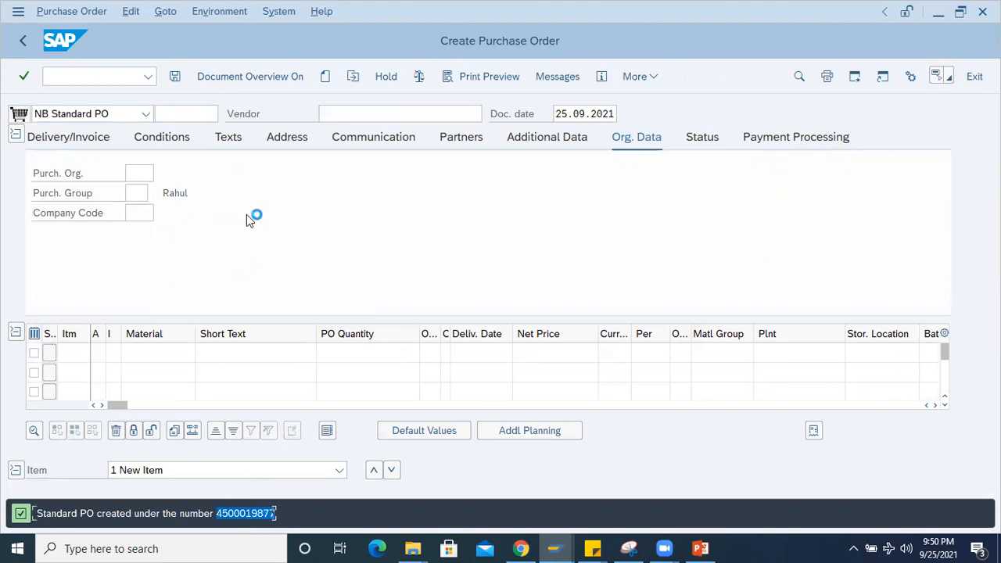
pyautogui.moveTo(307, 127); pyautogui.dragTo(11, 131)
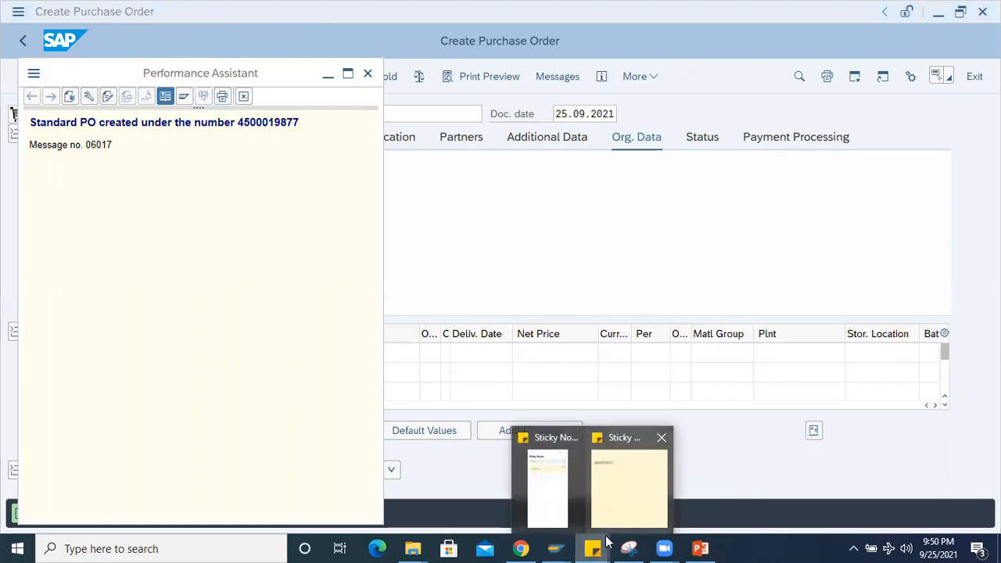
pyautogui.click(700, 548)
pyautogui.click(740, 304)
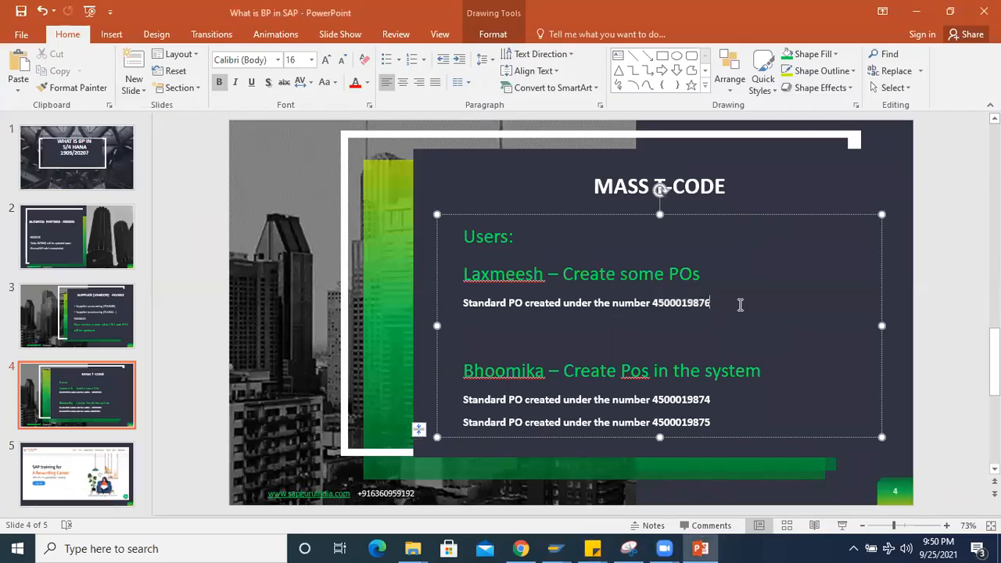
pyautogui.press('Return')
pyautogui.hotkey('ctrl', 'v')
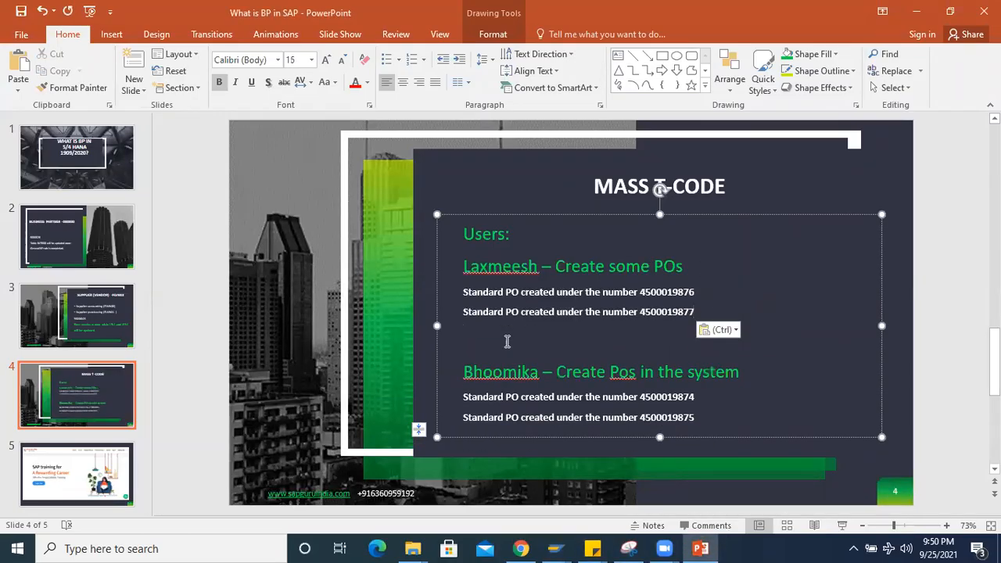
pyautogui.click(467, 341)
pyautogui.press('BackSpace')
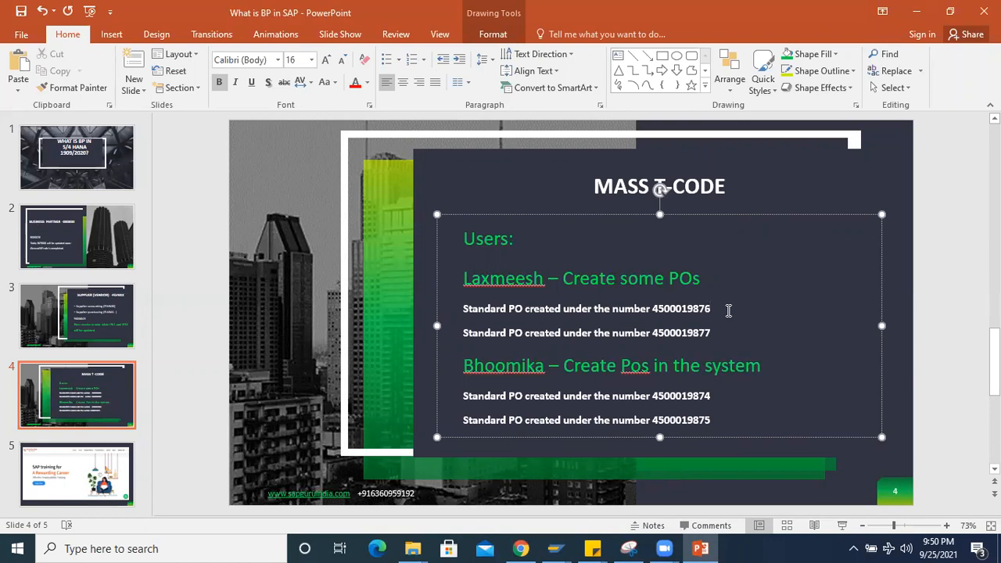
# Step: Minimize the message help window, switch to the SAP session and start transaction MASS
pyautogui.hotkey('alt', 'Tab')
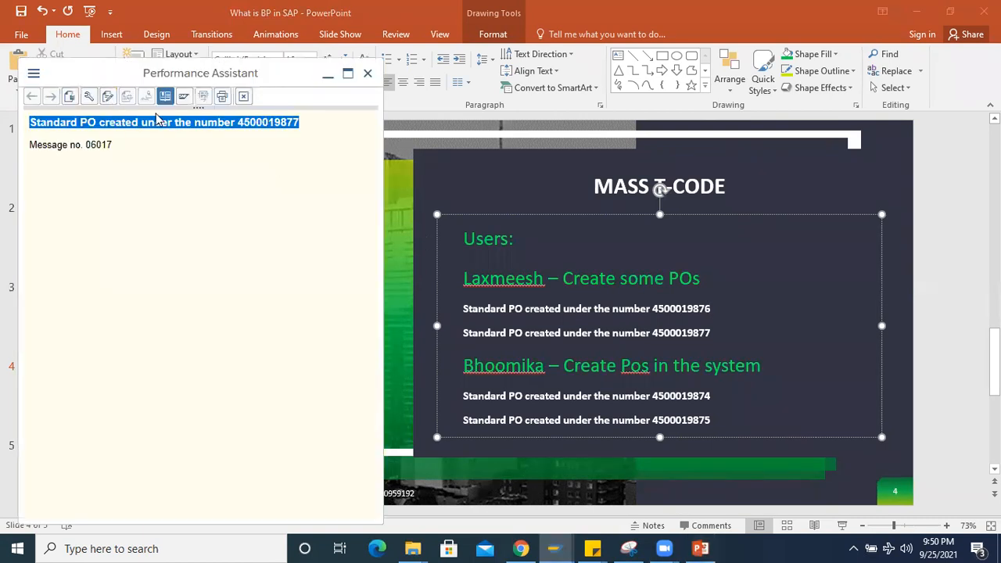
pyautogui.click(328, 74)
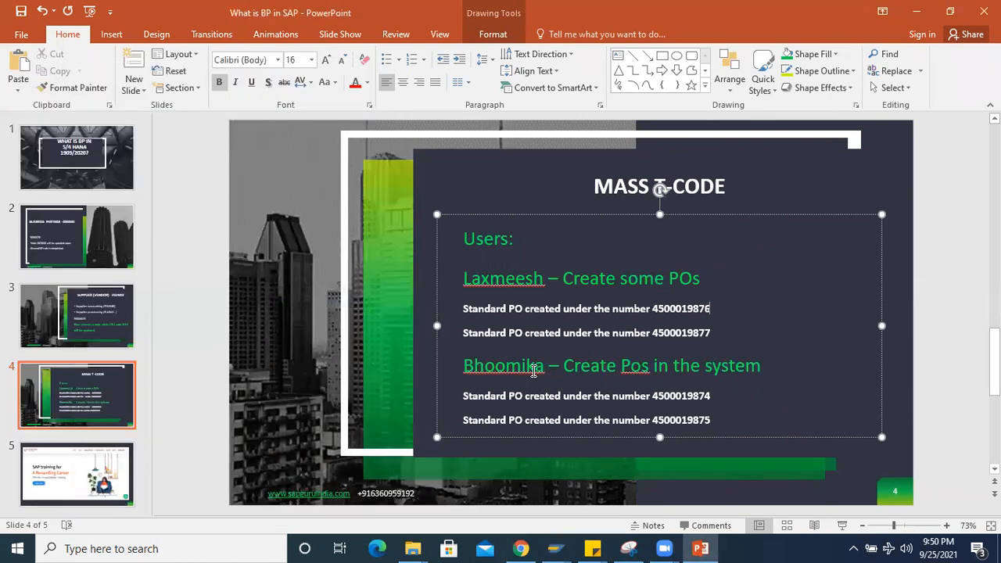
pyautogui.doubleClick(492, 283)
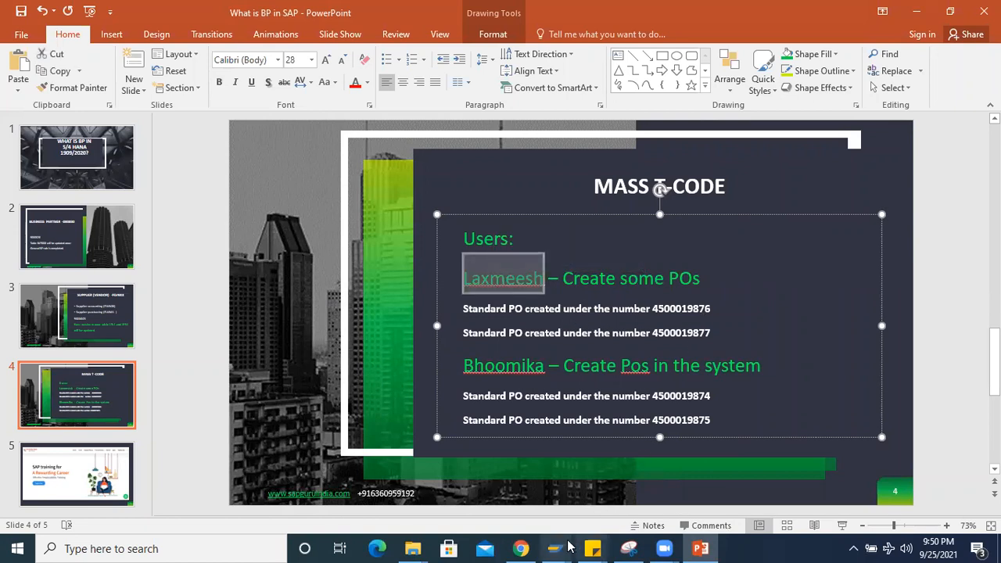
pyautogui.moveTo(553, 546)
pyautogui.click(614, 500)
pyautogui.click(78, 75)
pyautogui.write('mass')
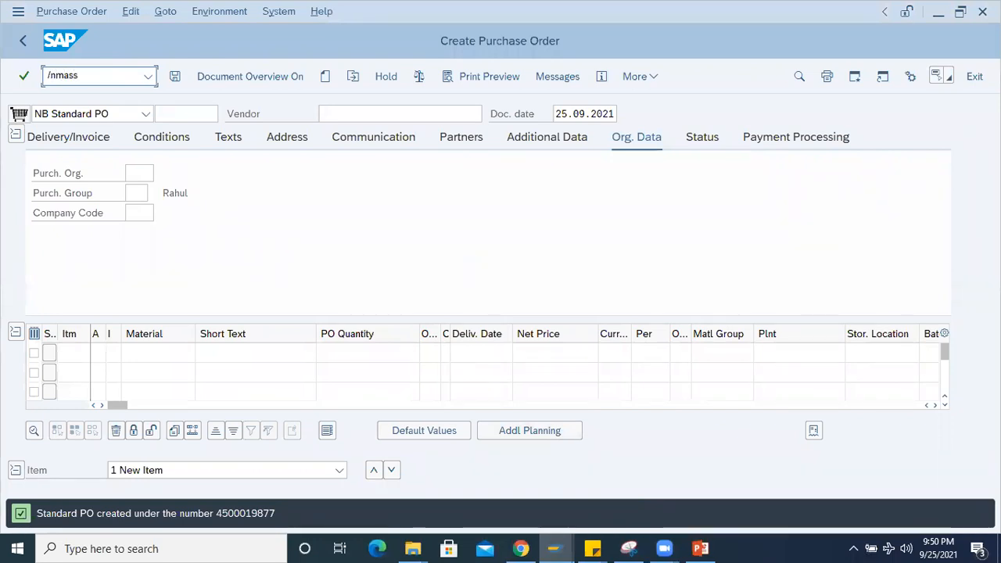
pyautogui.press('Return')
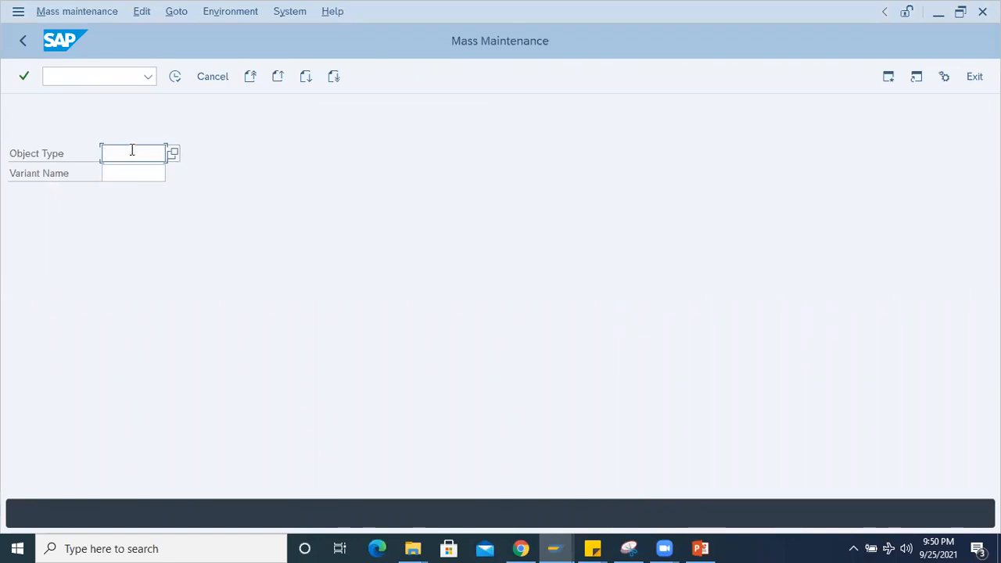
# Step: Choose object type BUS2012 (Purchase orders), open its mass maintenance and select the Purchasing Order Header table
pyautogui.write('*')
pyautogui.press('F4')
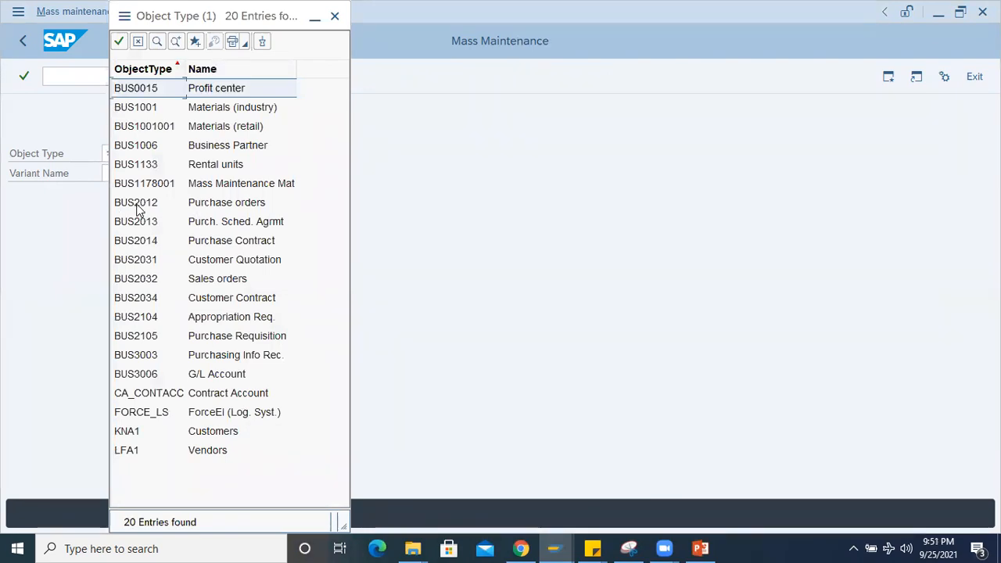
pyautogui.doubleClick(204, 205)
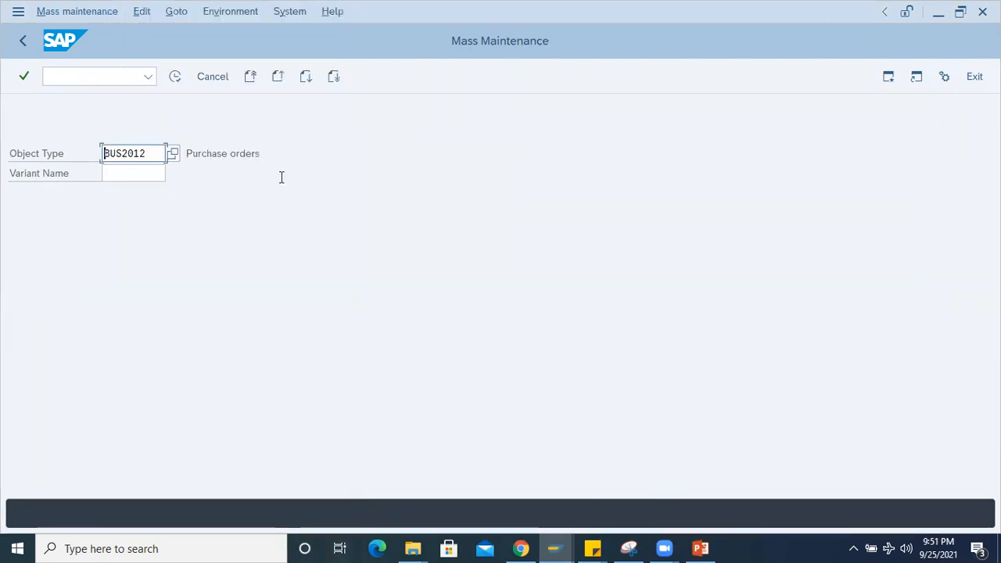
pyautogui.click(174, 76)
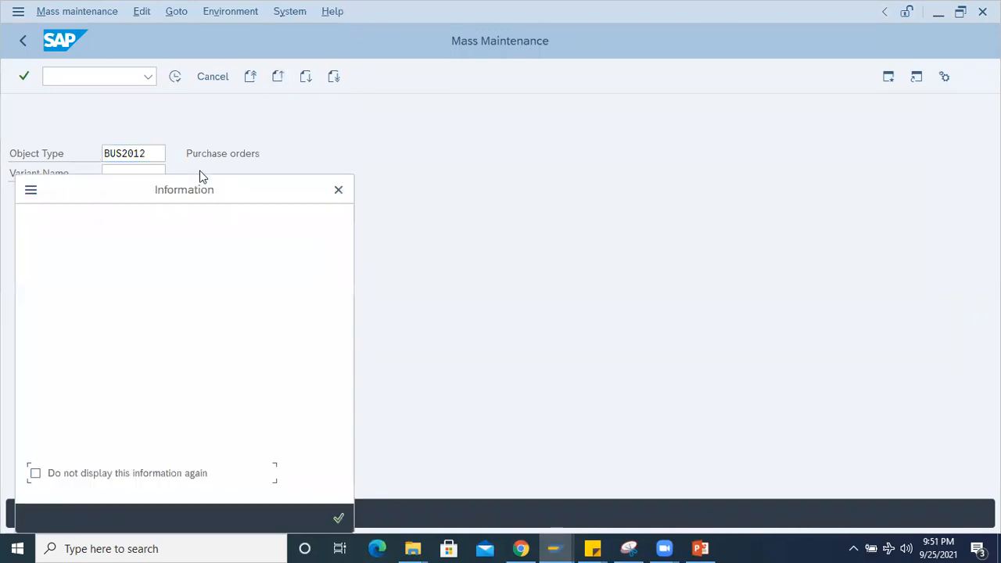
pyautogui.click(339, 517)
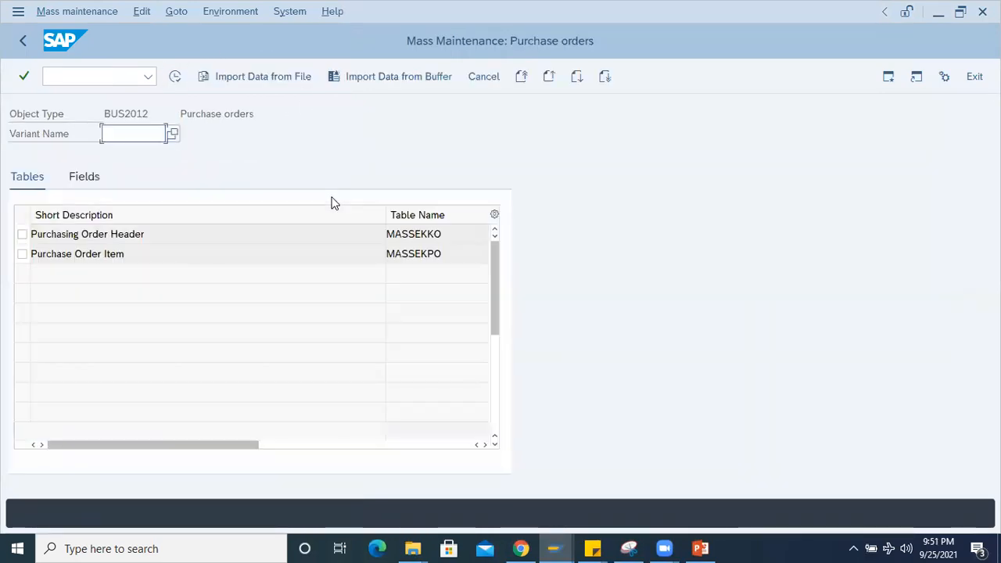
pyautogui.click(23, 234)
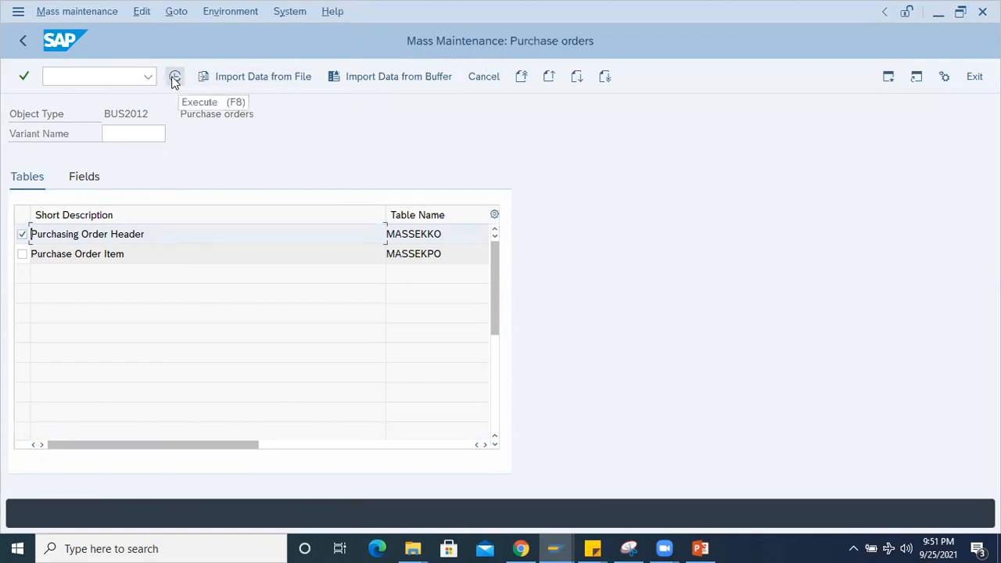
pyautogui.click(236, 76)
pyautogui.click(315, 519)
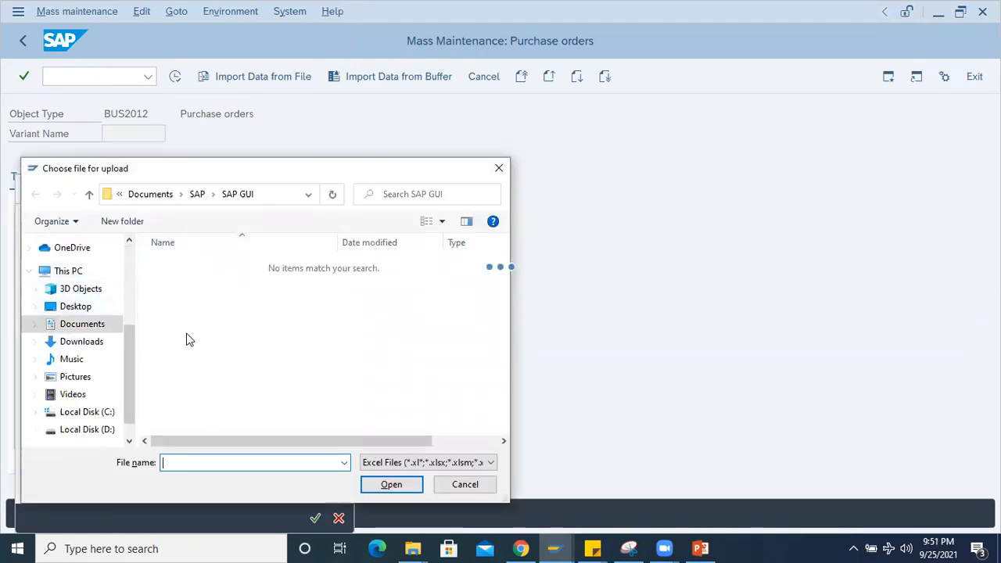
pyautogui.click(498, 168)
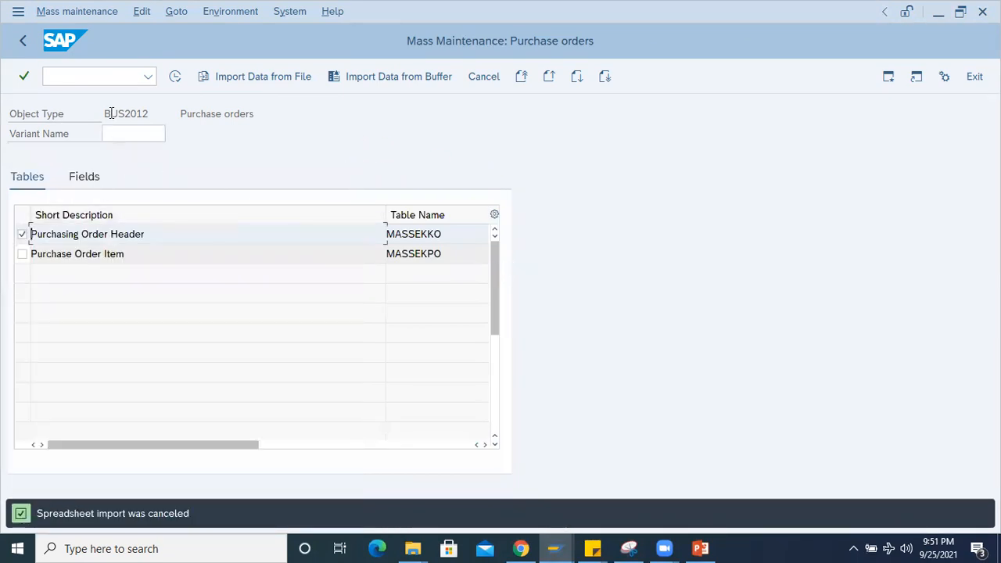
# Step: Execute mass maintenance for the selected header table and accept the warning to open the selection of data records
pyautogui.click(175, 76)
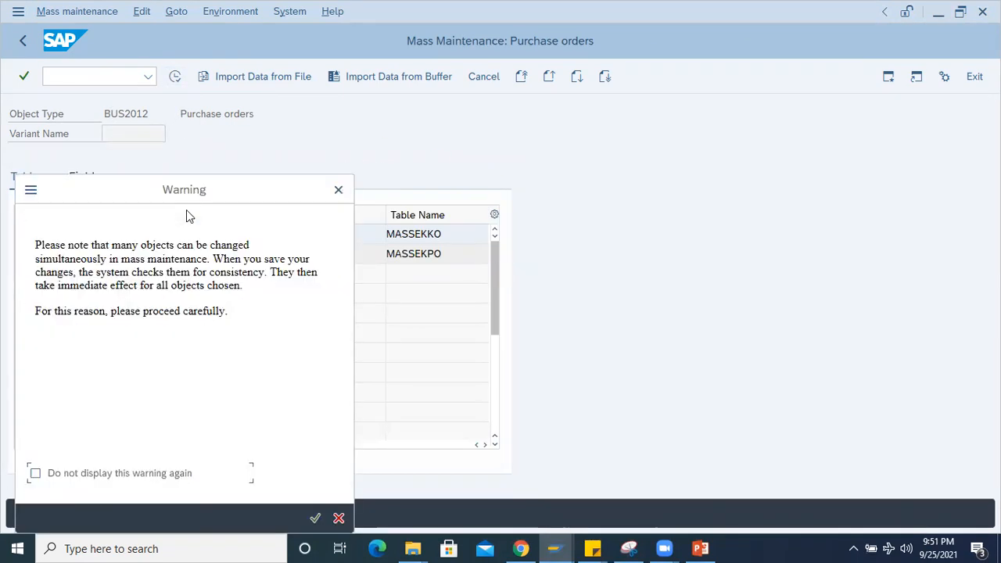
pyautogui.click(315, 516)
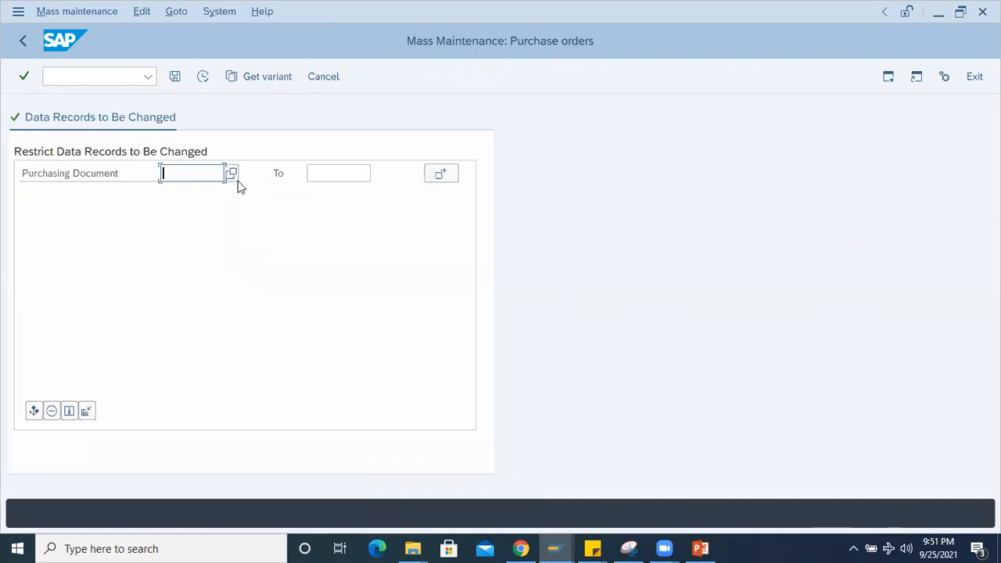
# Step: Copy the first user's first order number from the PowerPoint slide into the Purchasing Document multiple selection in SAP as a single value
pyautogui.click(700, 547)
pyautogui.doubleClick(663, 310)
pyautogui.hotkey('ctrl', 'c')
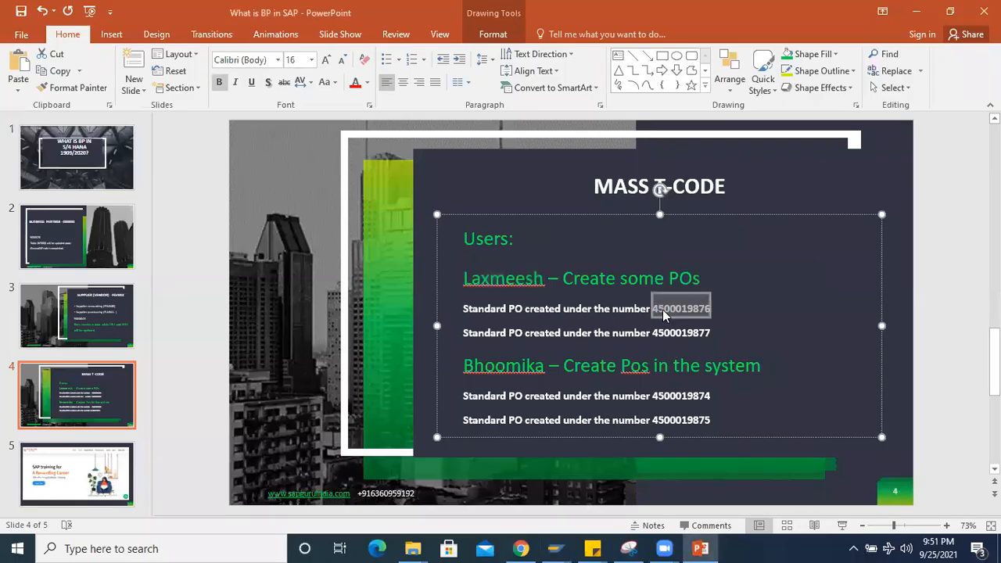
pyautogui.hotkey('alt', 'Tab')
pyautogui.click(442, 173)
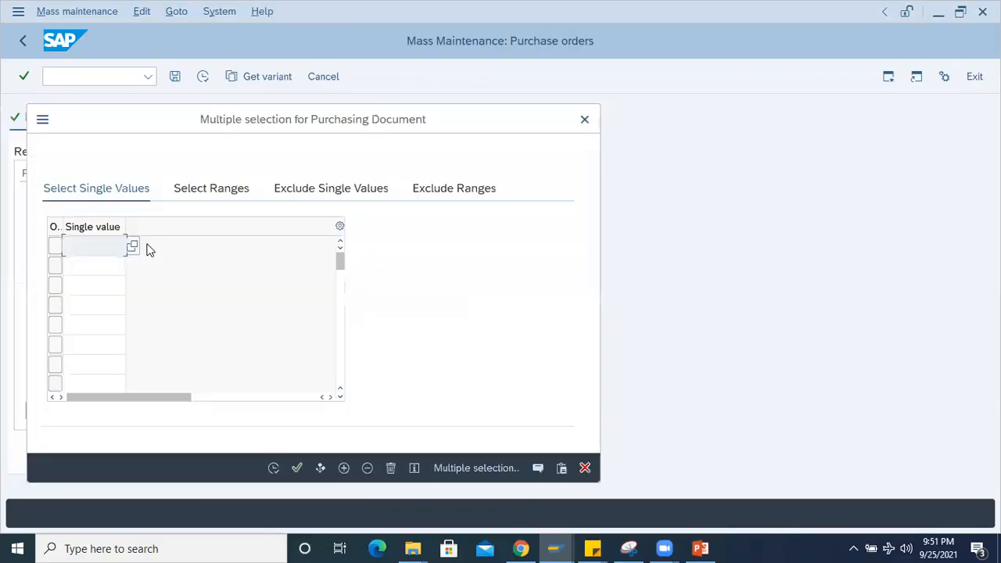
pyautogui.hotkey('ctrl', 'v')
# Step: Copy the first user's second order number from the PowerPoint slide into the next single-value row in SAP
pyautogui.click(85, 265)
pyautogui.hotkey('alt', 'Tab')
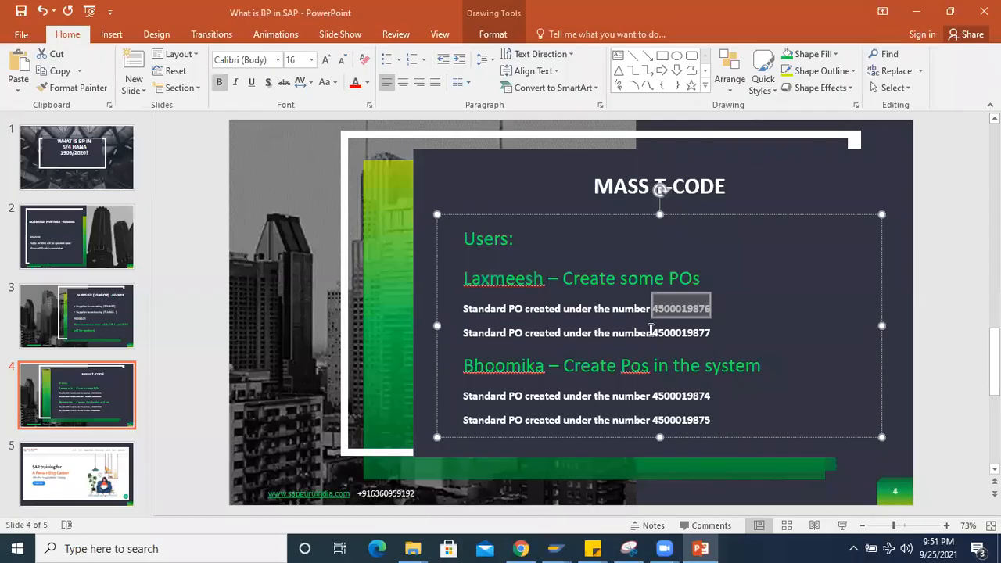
pyautogui.doubleClick(683, 332)
pyautogui.hotkey('ctrl', 'c')
pyautogui.hotkey('alt', 'Tab')
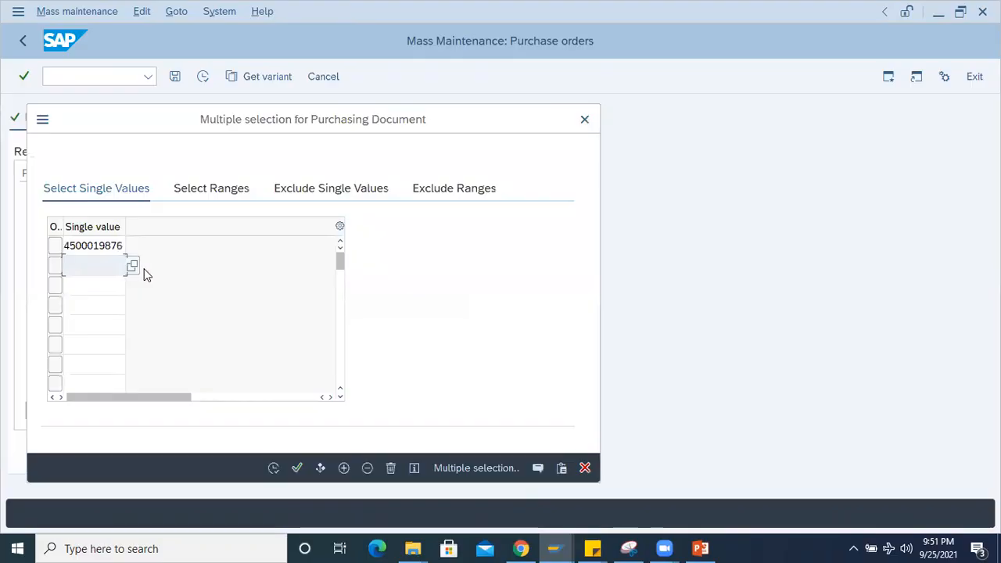
pyautogui.hotkey('ctrl', 'v')
# Step: Copy the second user's first order number from the PowerPoint slide into the third single-value row in SAP
pyautogui.click(89, 284)
pyautogui.hotkey('alt', 'Tab')
pyautogui.doubleClick(669, 396)
pyautogui.hotkey('ctrl', 'c')
pyautogui.hotkey('alt', 'Tab')
pyautogui.hotkey('ctrl', 'v')
# Step: Copy the second user's second order number from the PowerPoint slide into SAP's fourth single-value row and accept the multiple selection
pyautogui.click(89, 304)
pyautogui.hotkey('alt', 'Tab')
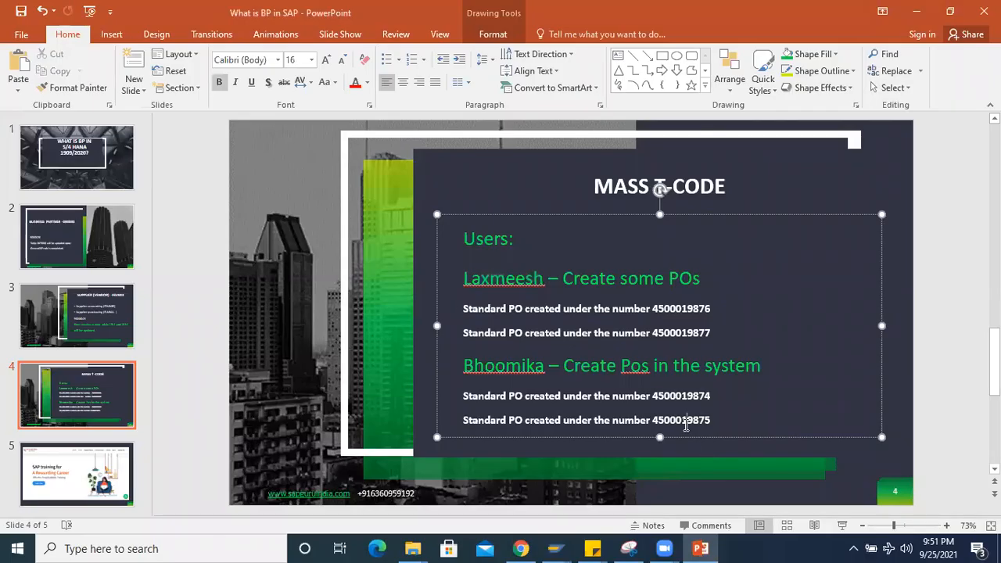
pyautogui.doubleClick(681, 421)
pyautogui.hotkey('ctrl', 'c')
pyautogui.hotkey('alt', 'Tab')
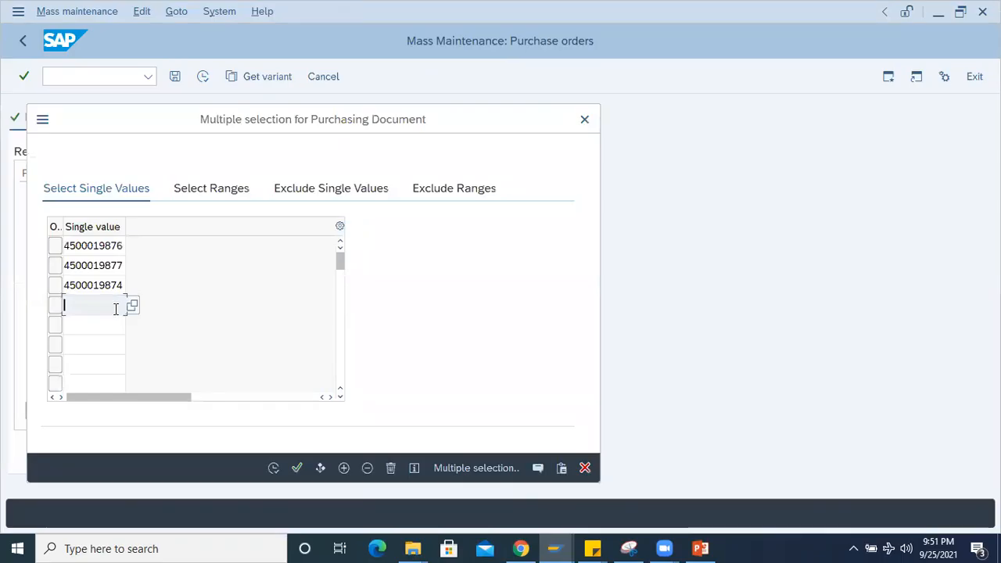
pyautogui.hotkey('ctrl', 'v')
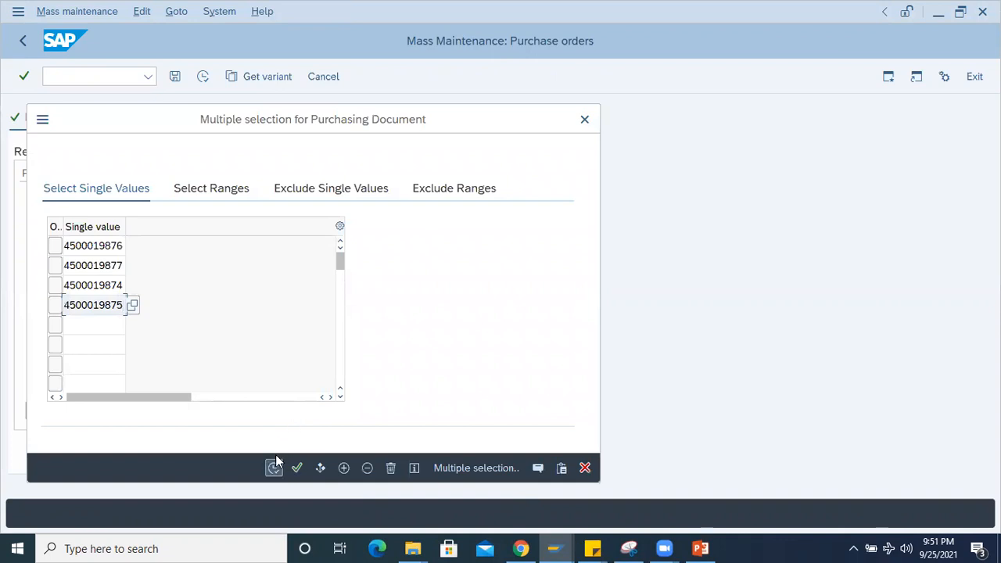
pyautogui.click(294, 467)
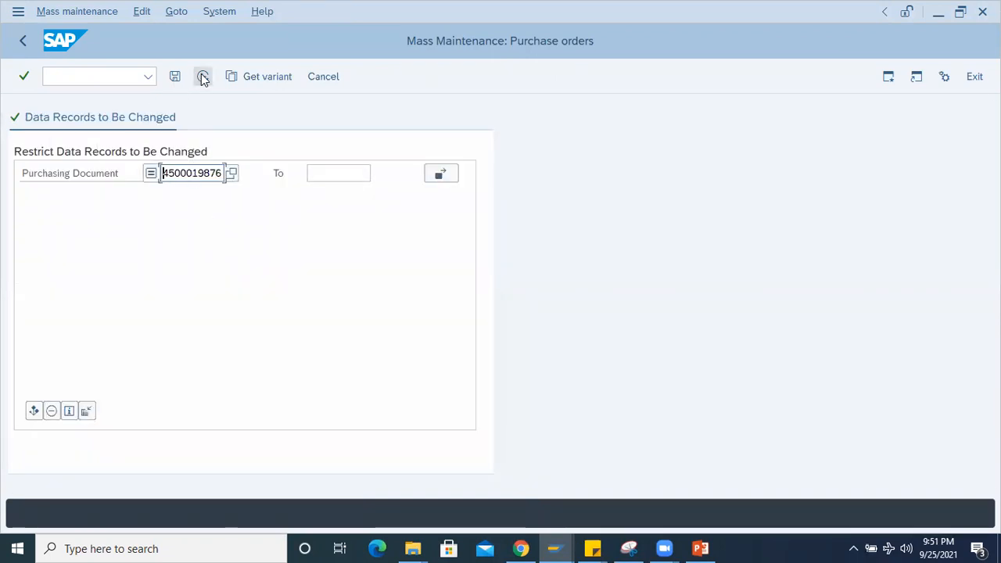
# Step: Examine the selection options for Purchasing Document and the pool of fields available as further selection criteria
pyautogui.click(34, 412)
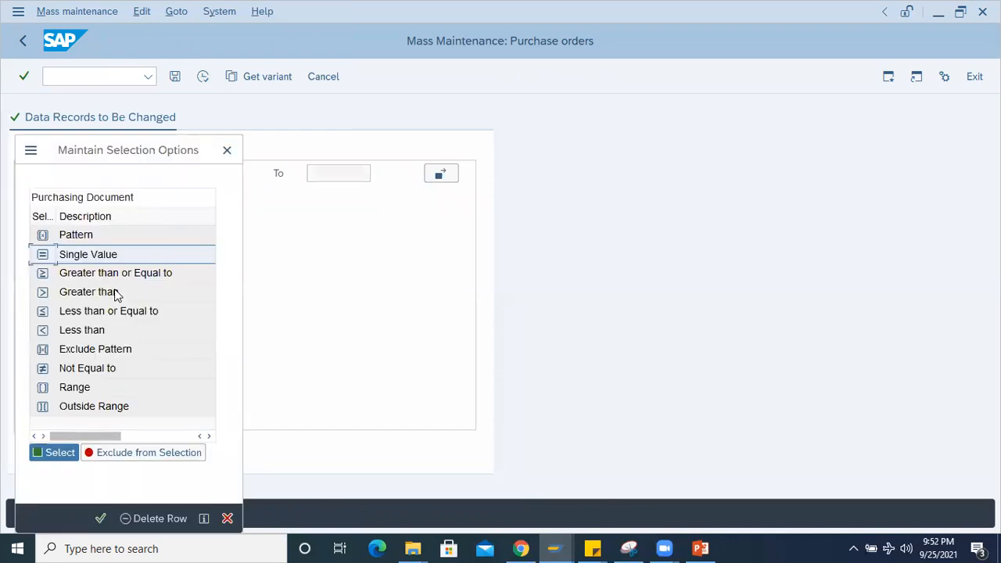
pyautogui.click(223, 151)
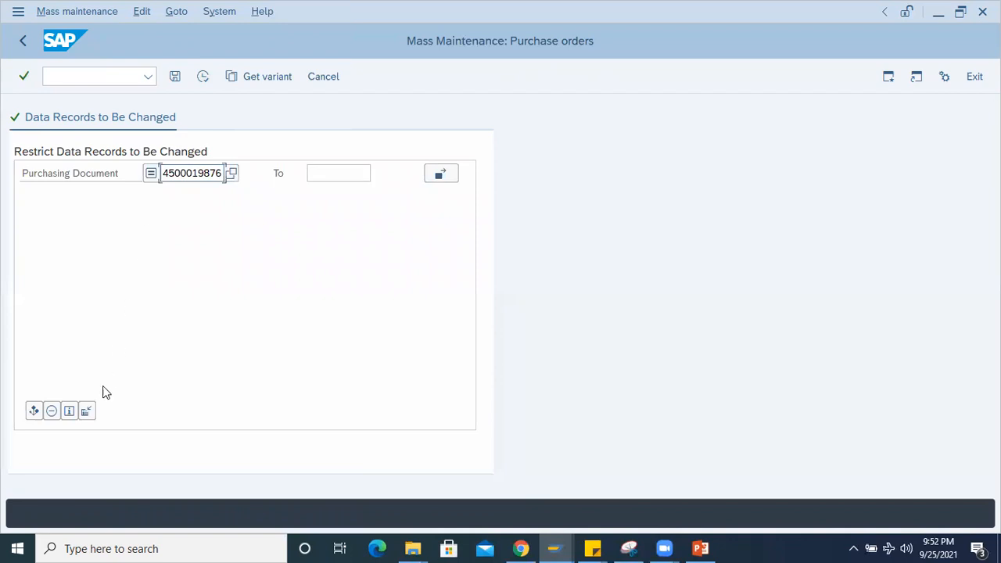
pyautogui.click(86, 412)
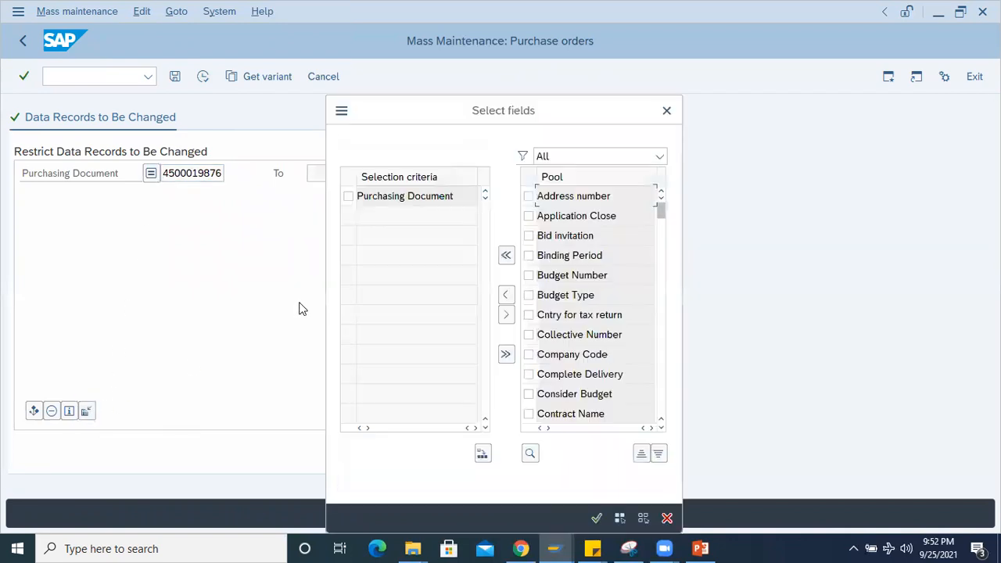
pyautogui.scroll(-6, 639, 315)
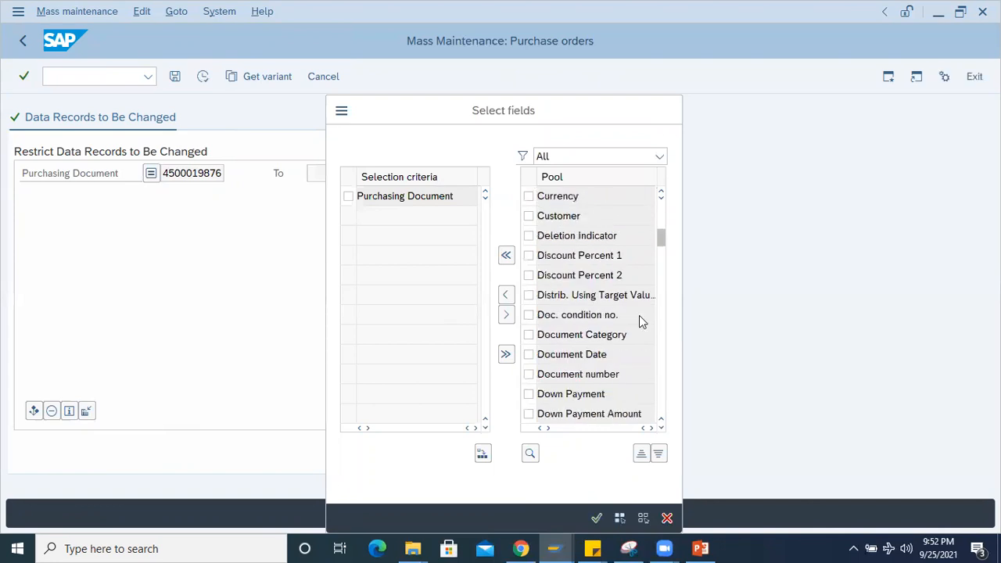
pyautogui.scroll(-3, 639, 315)
pyautogui.scroll(-5, 639, 315)
pyautogui.scroll(-5, 640, 315)
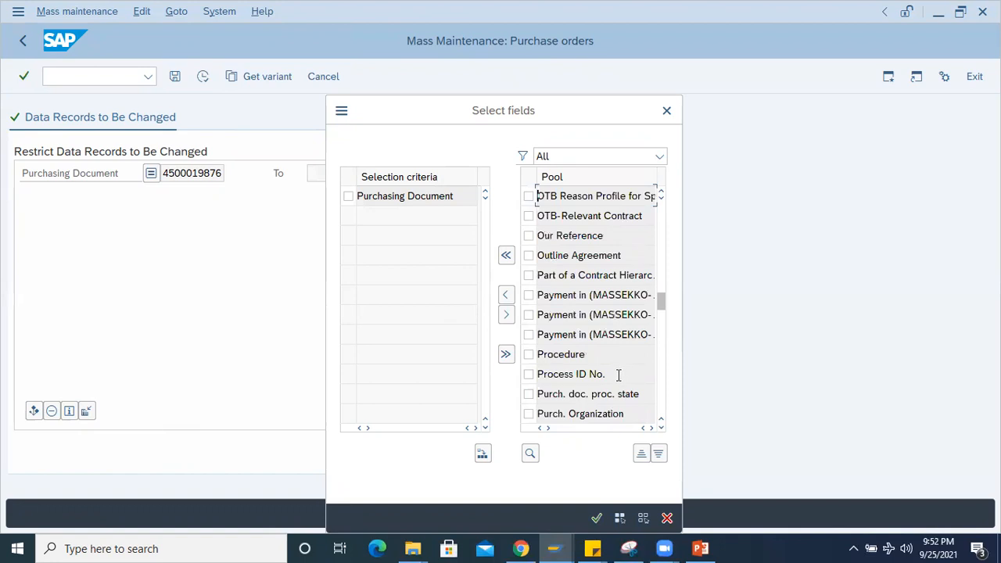
pyautogui.scroll(-5, 618, 375)
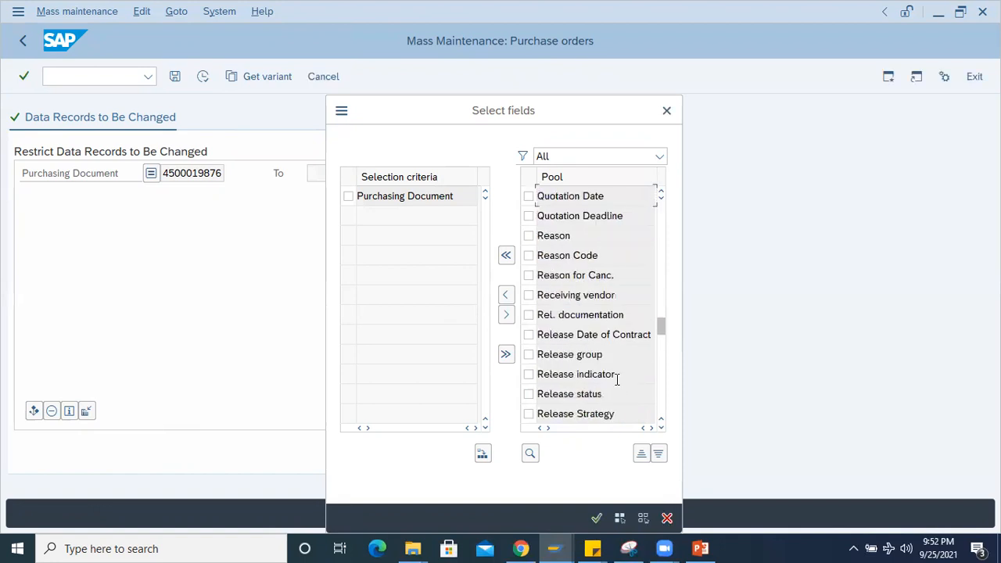
pyautogui.scroll(-2, 615, 375)
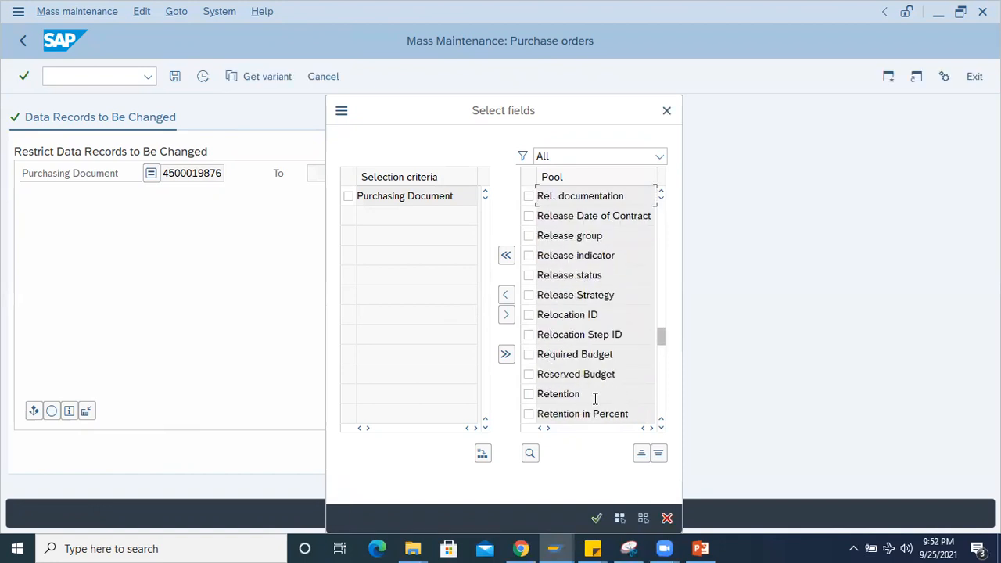
pyautogui.scroll(-4, 592, 399)
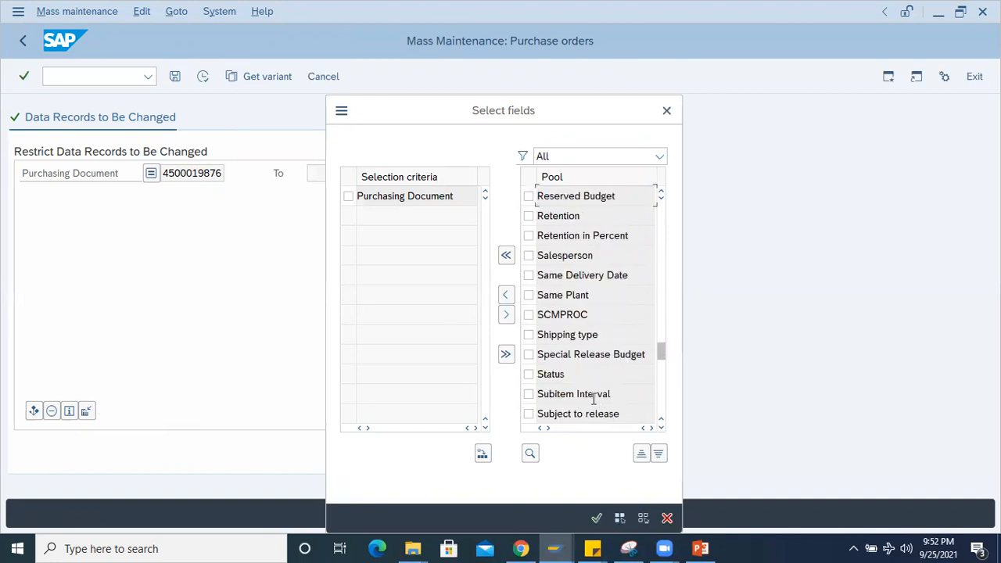
pyautogui.scroll(-5, 592, 398)
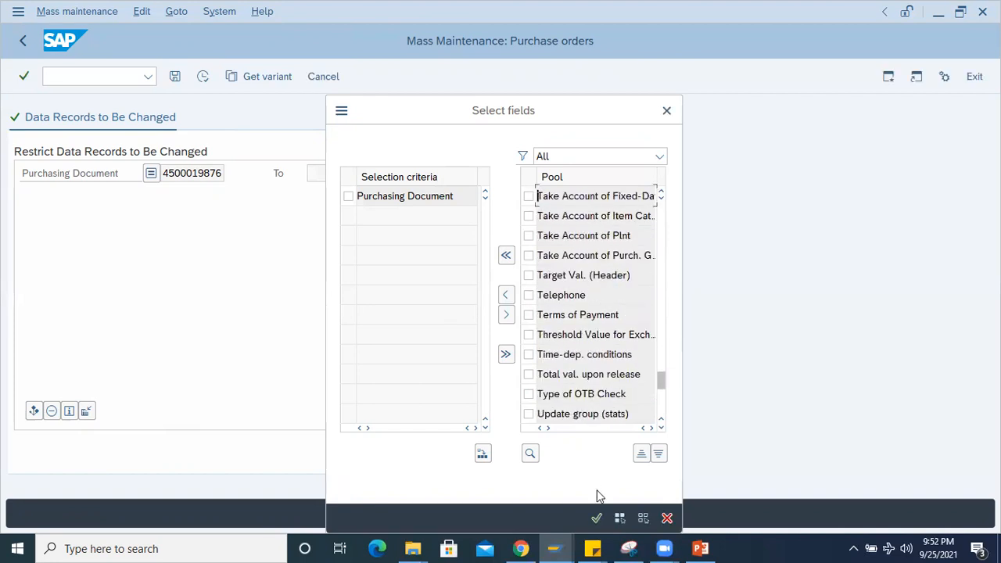
pyautogui.click(598, 515)
pyautogui.click(596, 517)
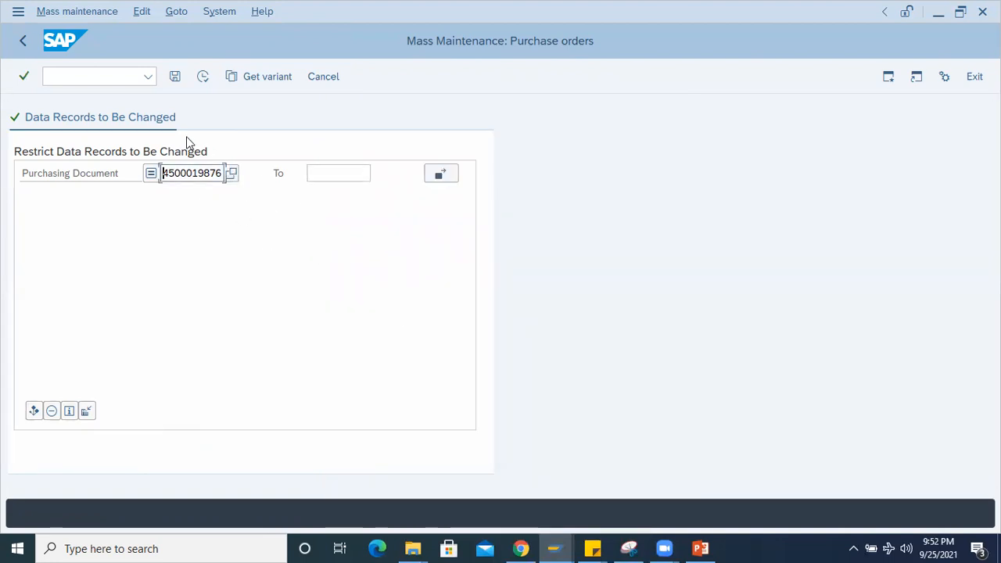
# Step: Execute the data record selection and add the Purchasing Group field to the Purchasing Order Header maintenance table
pyautogui.click(203, 77)
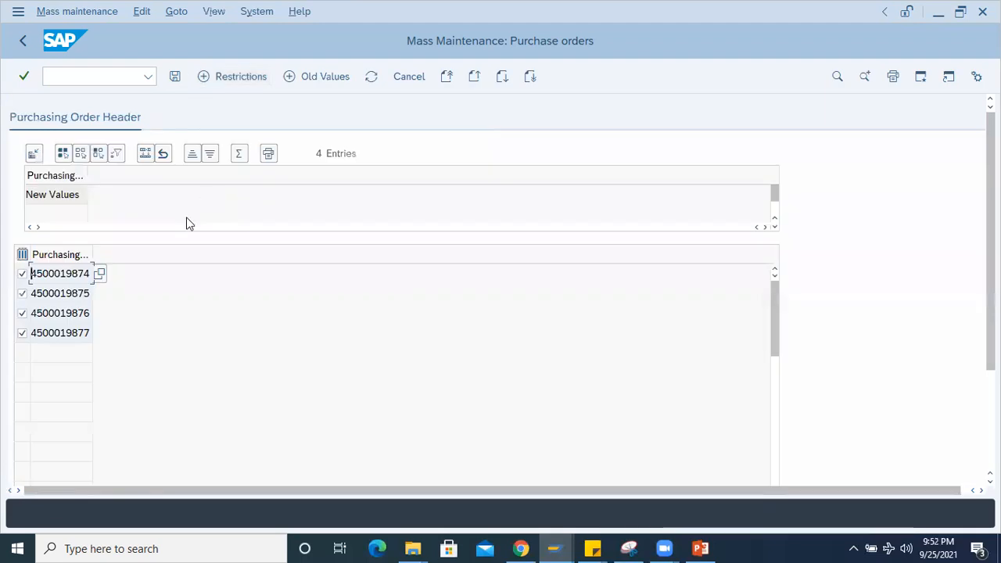
pyautogui.moveTo(83, 174); pyautogui.dragTo(128, 177)
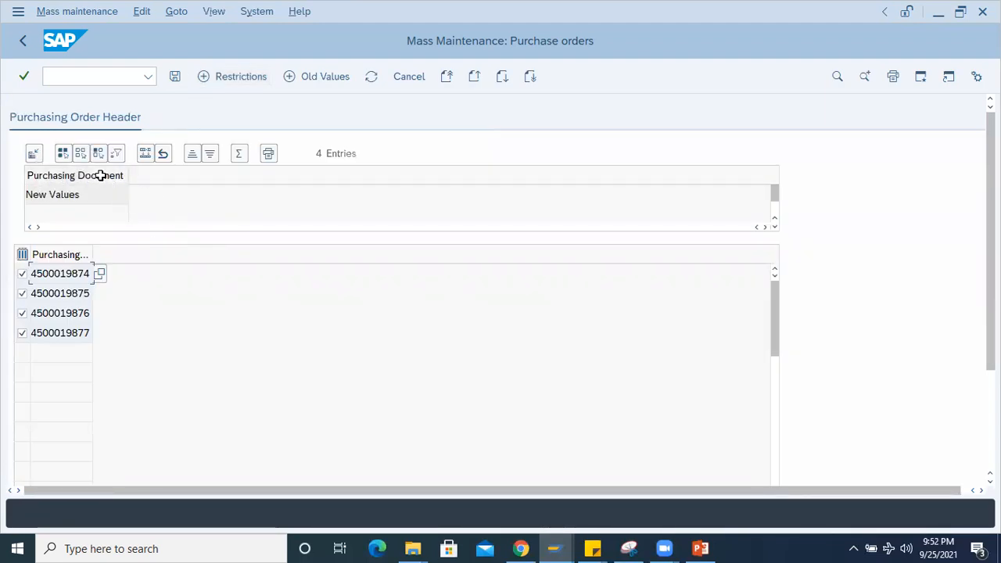
pyautogui.click(33, 155)
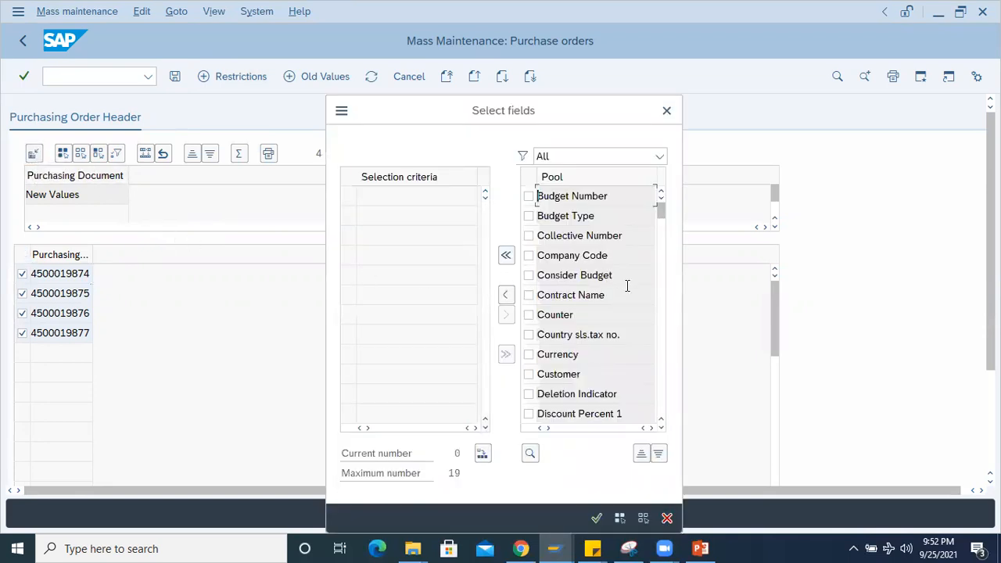
pyautogui.scroll(-6, 634, 293)
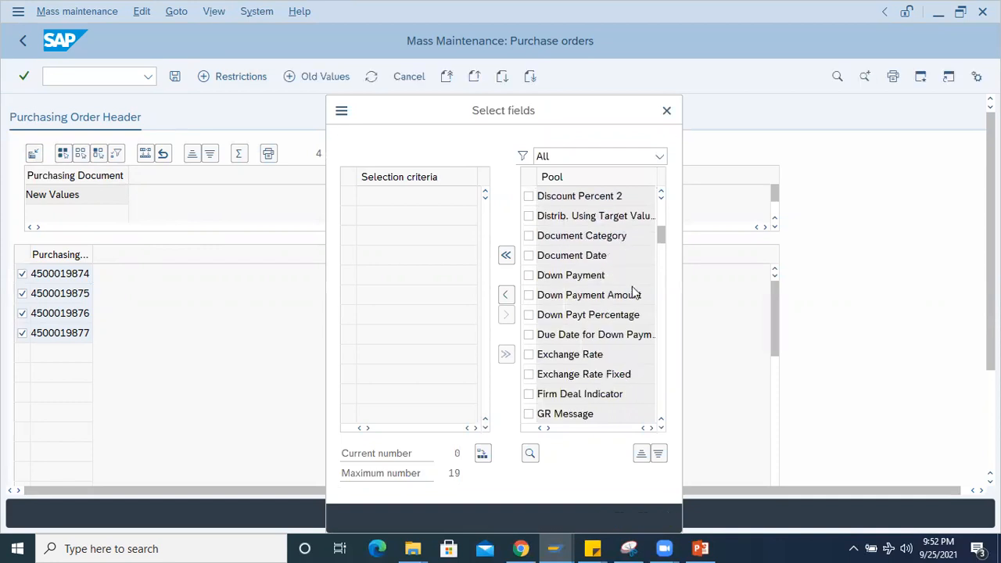
pyautogui.scroll(-5, 633, 292)
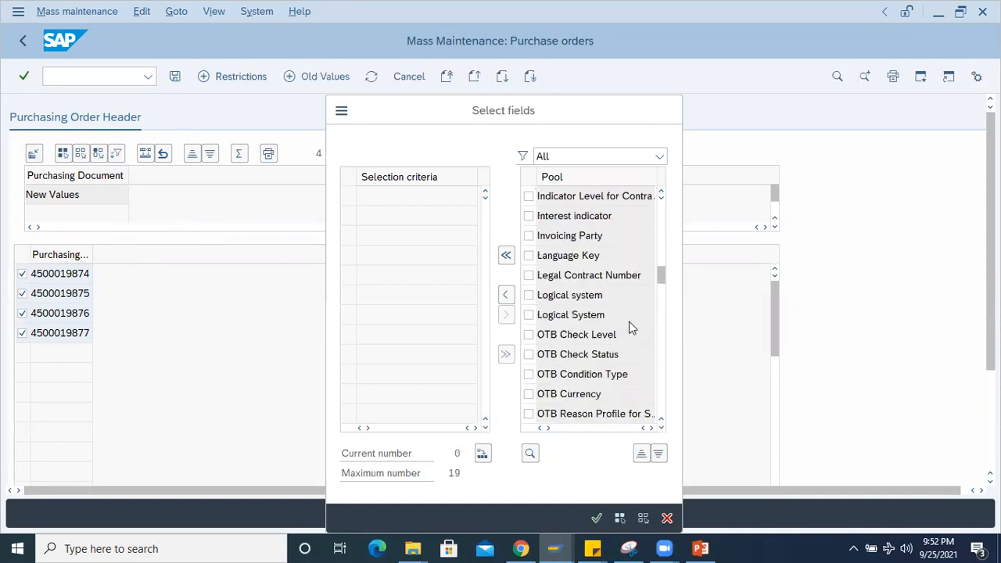
pyautogui.scroll(-4, 629, 327)
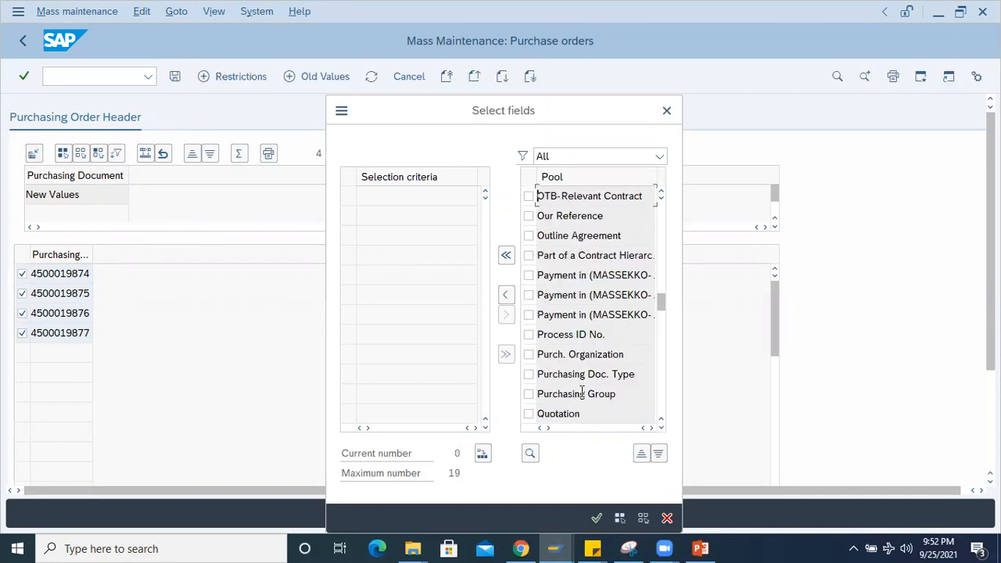
pyautogui.click(528, 394)
pyautogui.click(505, 295)
pyautogui.click(596, 517)
# Step: Widen the Purchasing Group columns in both tables and review the purchasing group of each listed order
pyautogui.moveTo(150, 173); pyautogui.dragTo(217, 171)
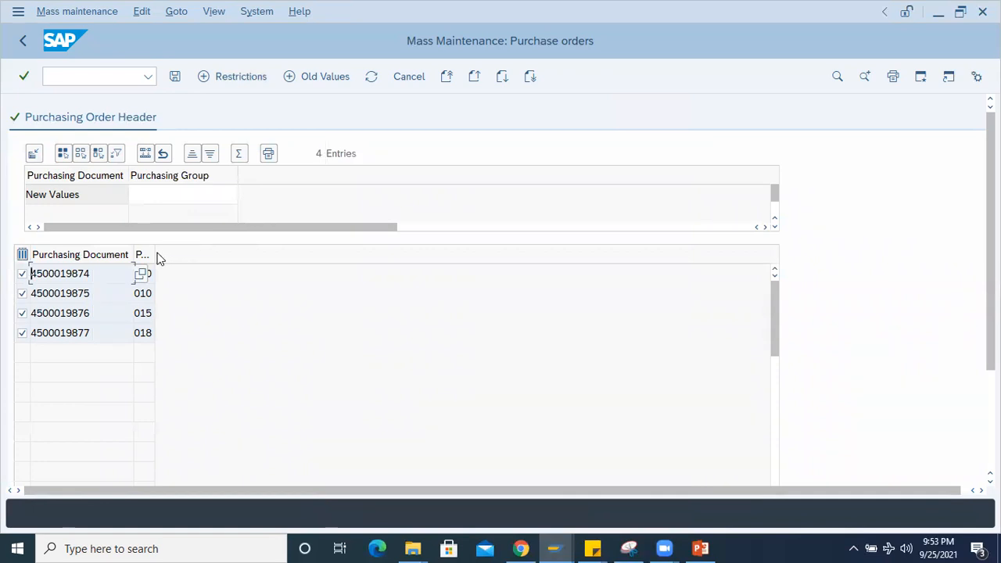
pyautogui.moveTo(153, 249); pyautogui.dragTo(278, 255)
pyautogui.click(180, 273)
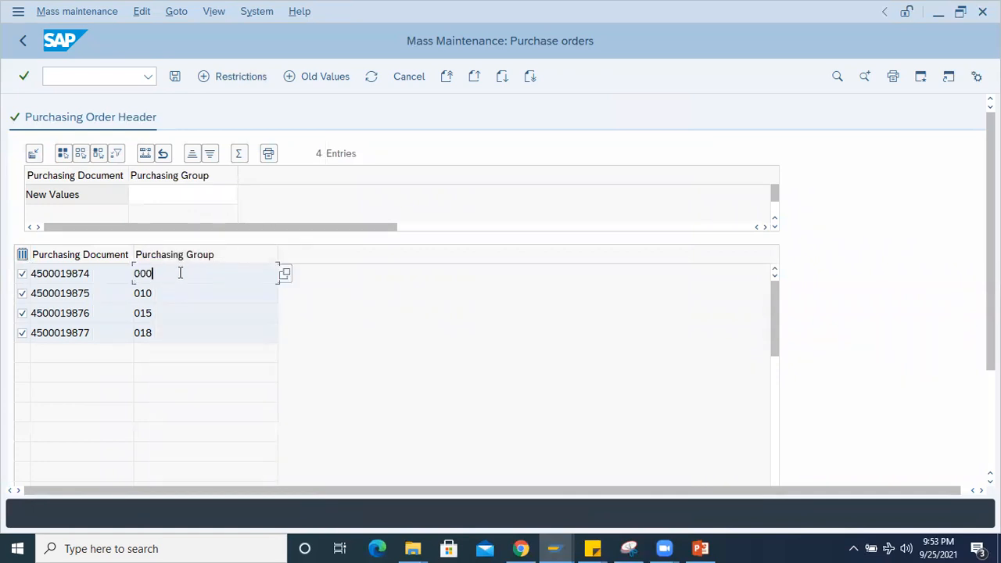
pyautogui.click(170, 294)
pyautogui.click(160, 312)
pyautogui.click(163, 336)
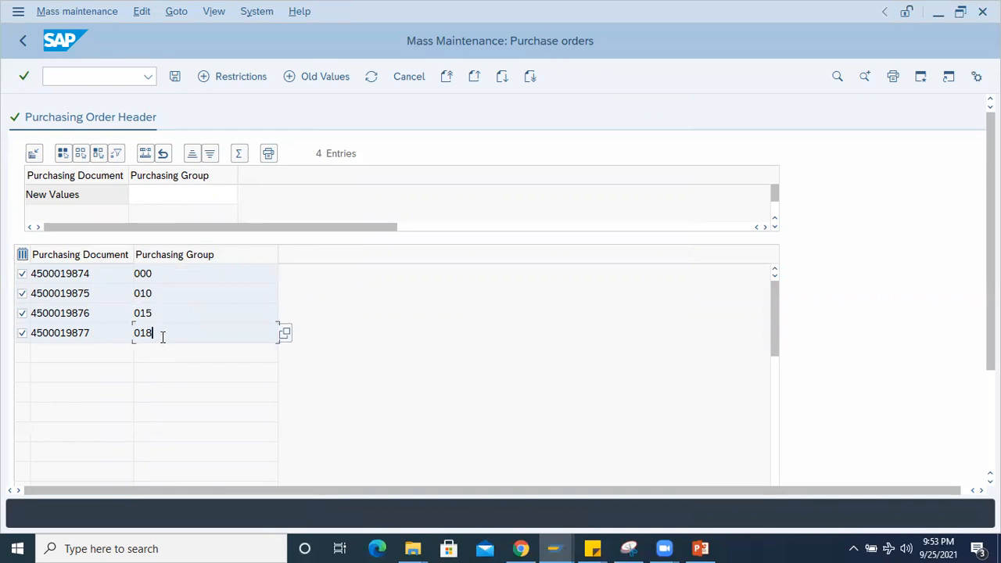
# Step: Mass-change the Purchasing Group column to new value 001 for all listed orders, then save and accept the warning
pyautogui.click(148, 193)
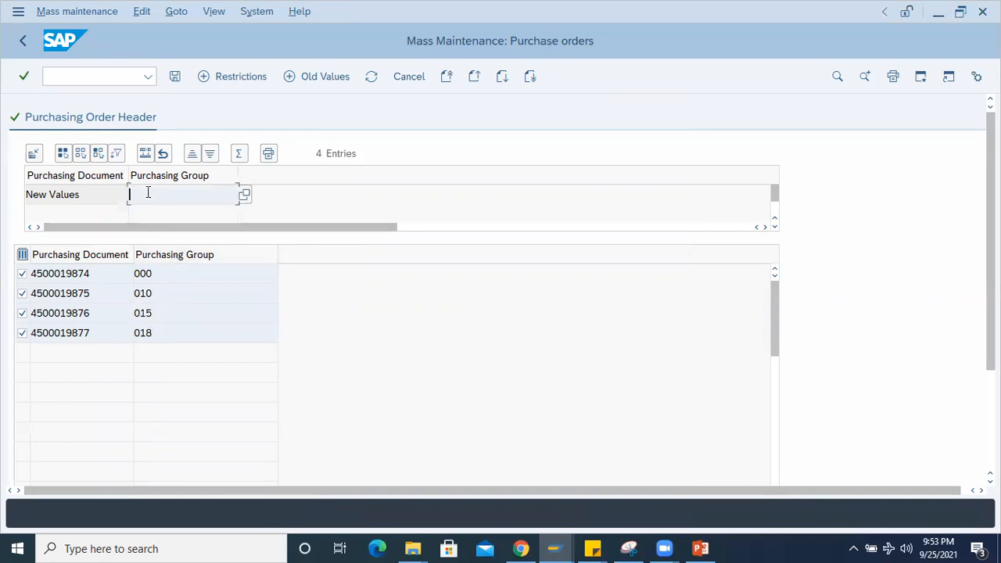
pyautogui.write('001')
pyautogui.click(164, 256)
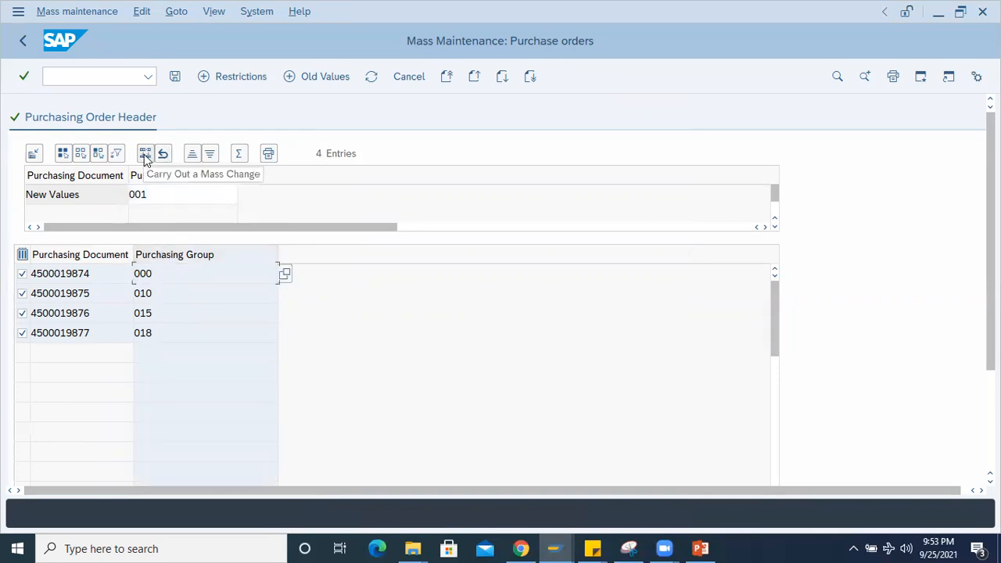
pyautogui.click(144, 156)
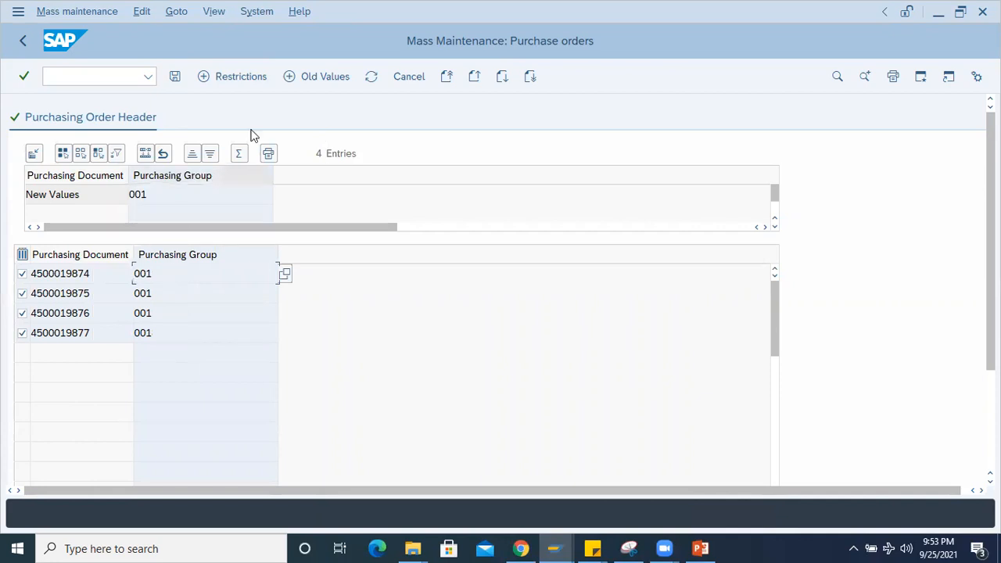
pyautogui.click(175, 76)
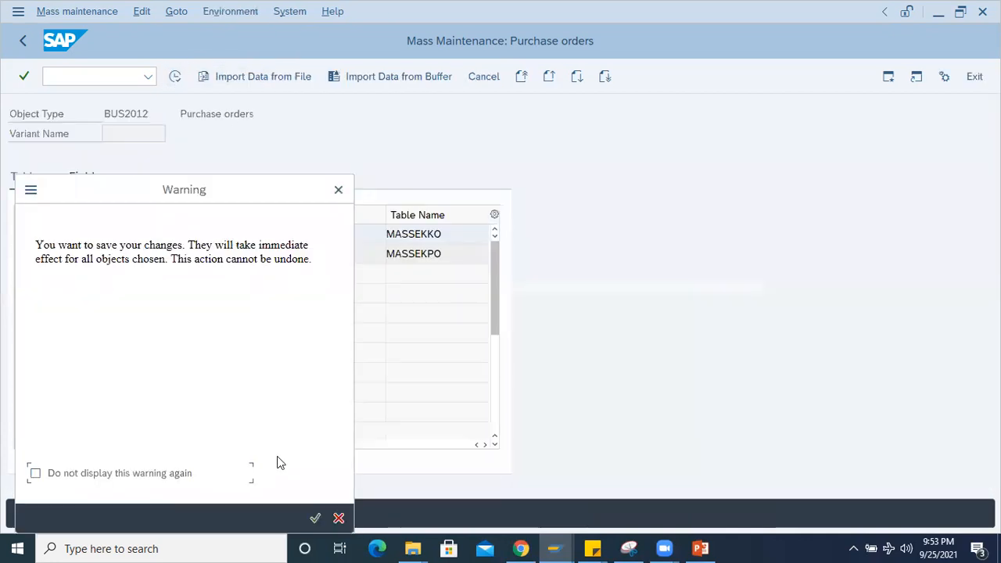
pyautogui.click(314, 517)
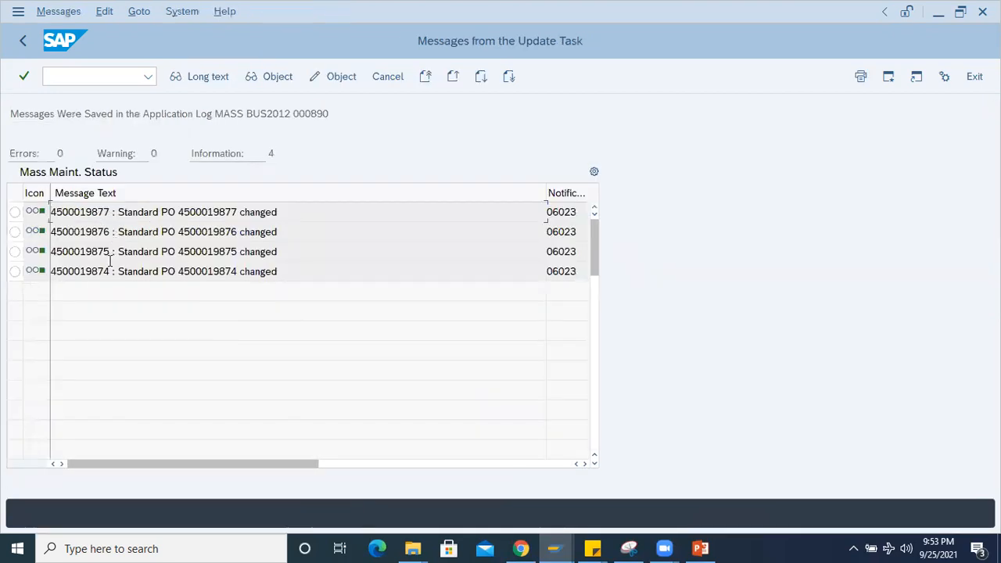
# Step: Look up the first listed purchase order number on the PowerPoint slide, return to SAP and start the purchase order display transaction
pyautogui.doubleClick(217, 212)
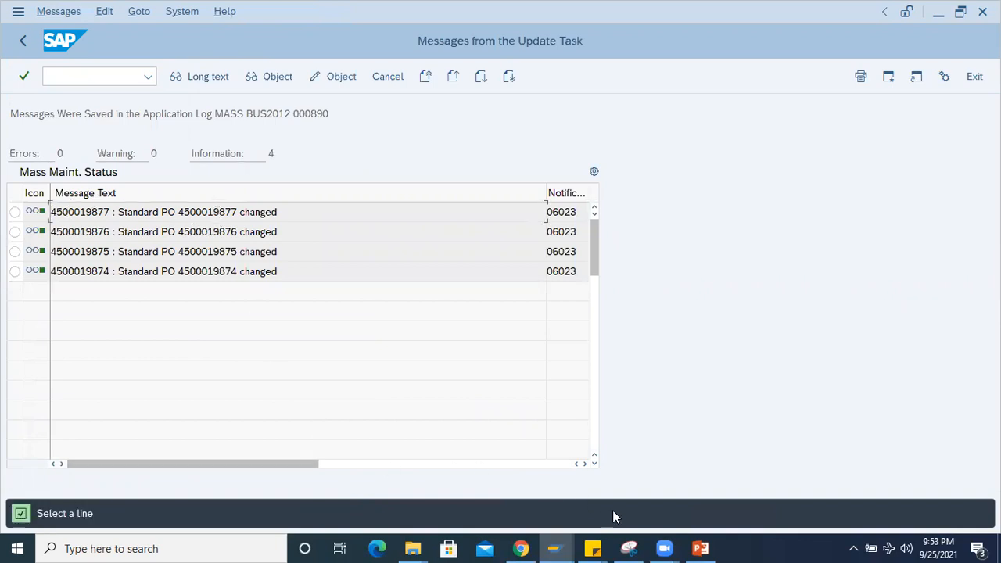
pyautogui.click(704, 547)
pyautogui.doubleClick(673, 307)
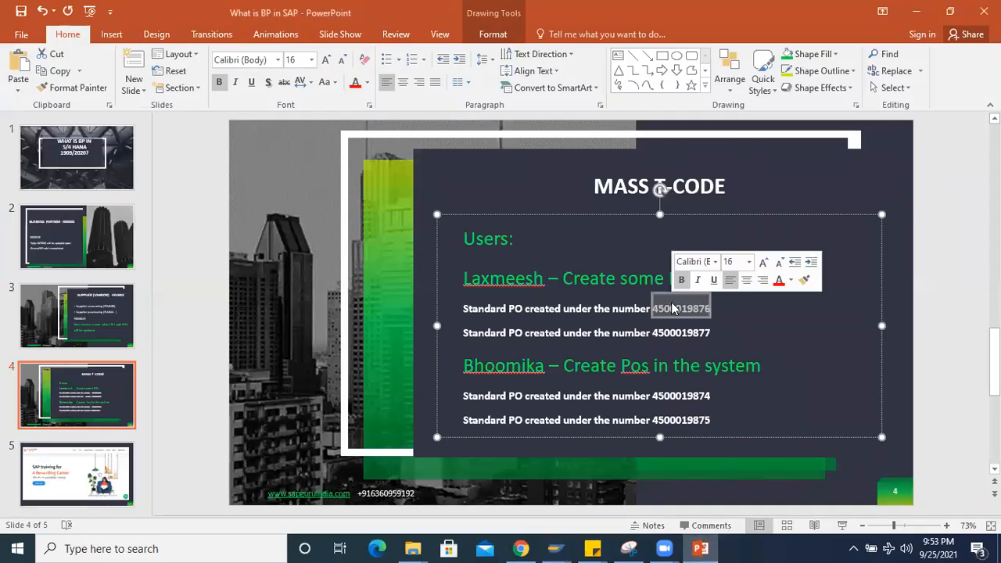
pyautogui.hotkey('alt', 'Tab')
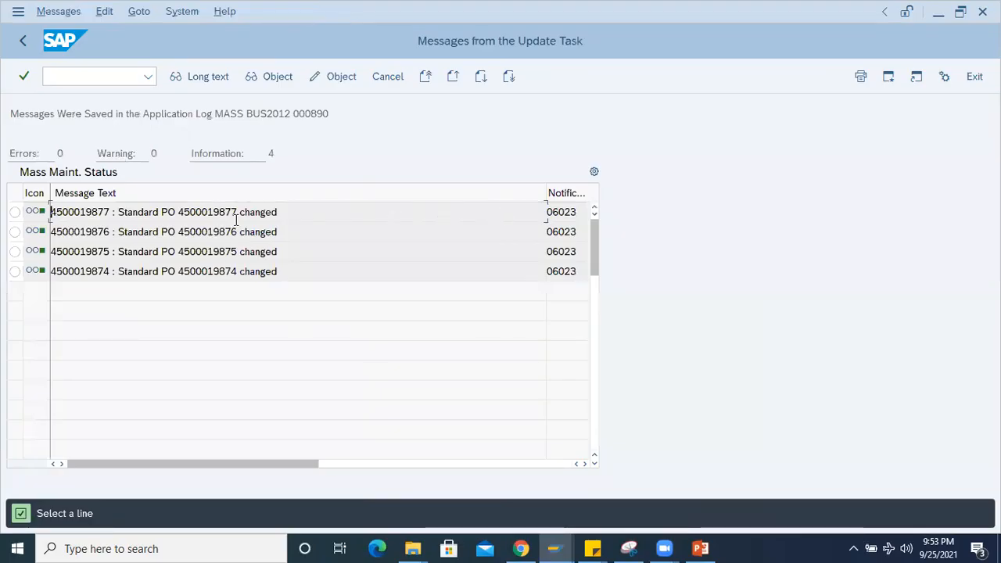
pyautogui.write('/nme')
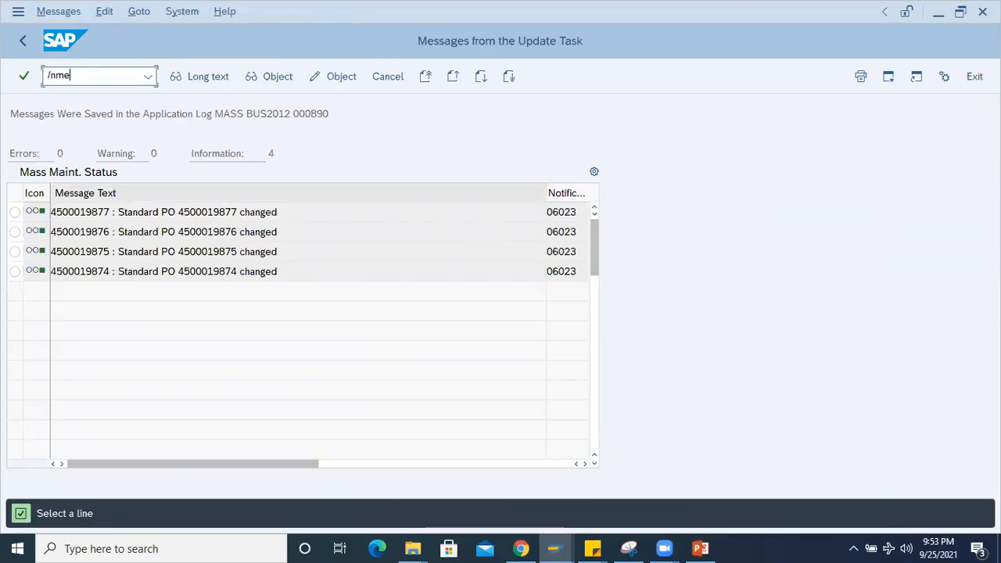
pyautogui.write('2n')
pyautogui.press('Return')
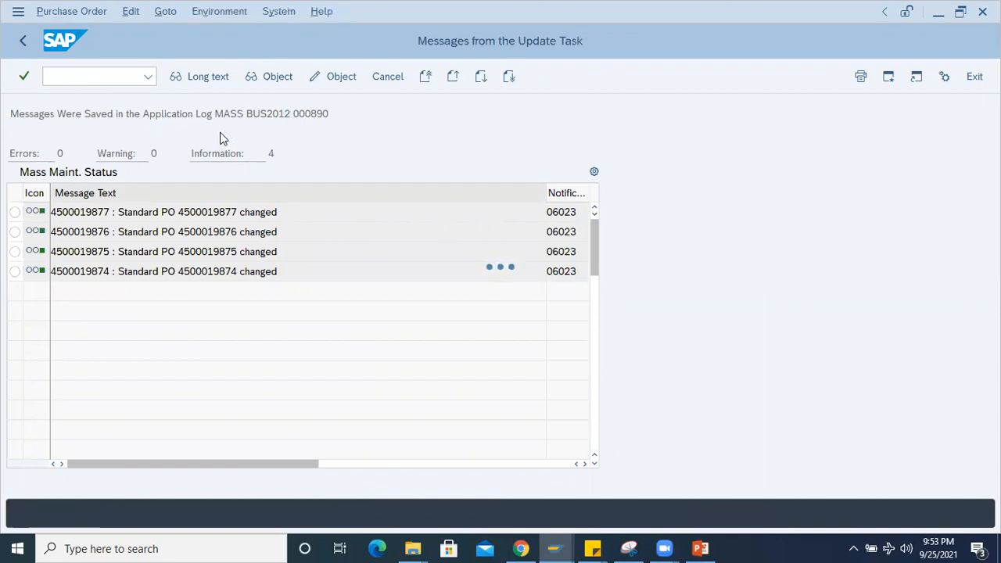
# Step: Load the first purchase order listed on the slide and expand its header to check the purchasing group in the organizational data
pyautogui.click(352, 77)
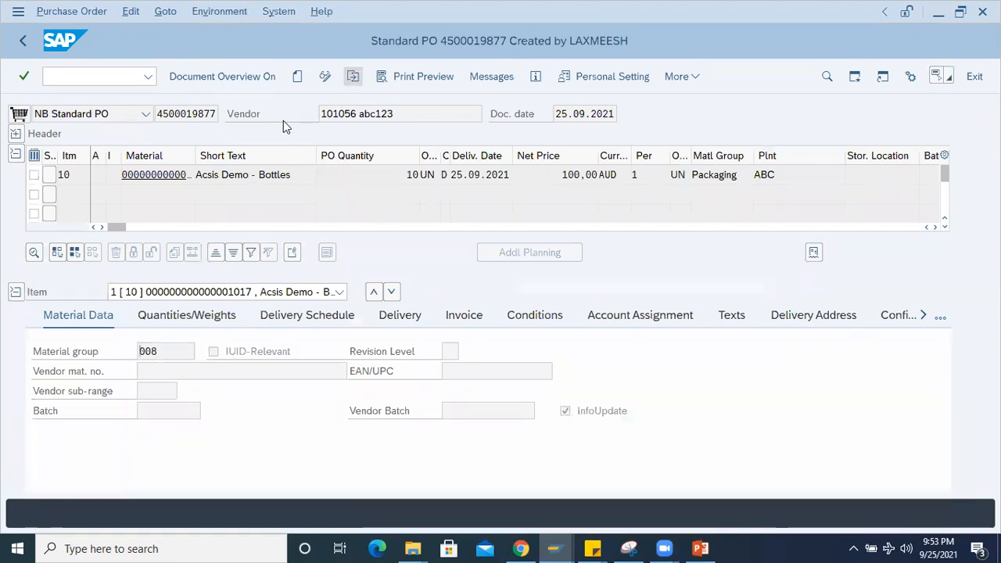
pyautogui.doubleClick(212, 186)
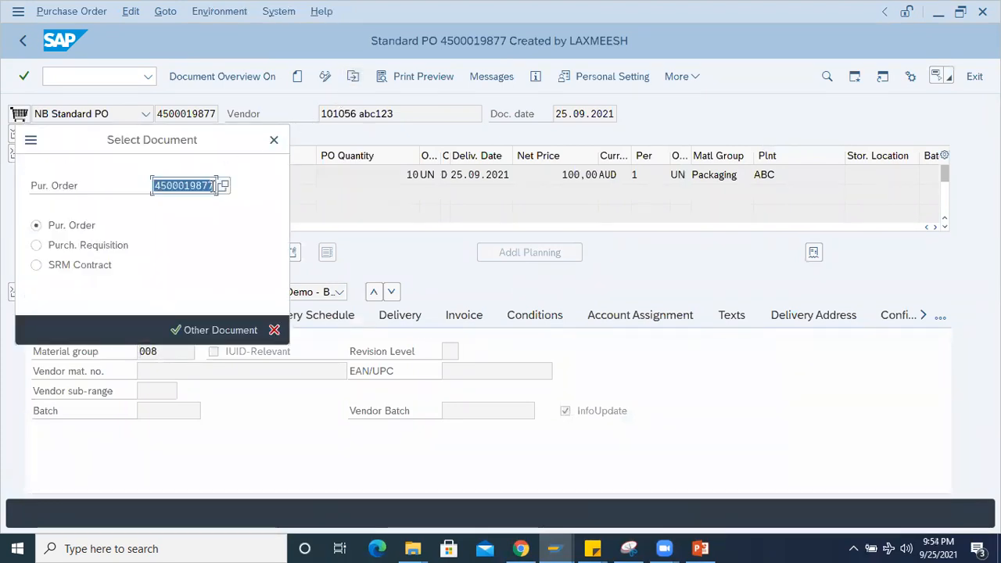
pyautogui.click(213, 186)
pyautogui.press('BackSpace')
pyautogui.write('6')
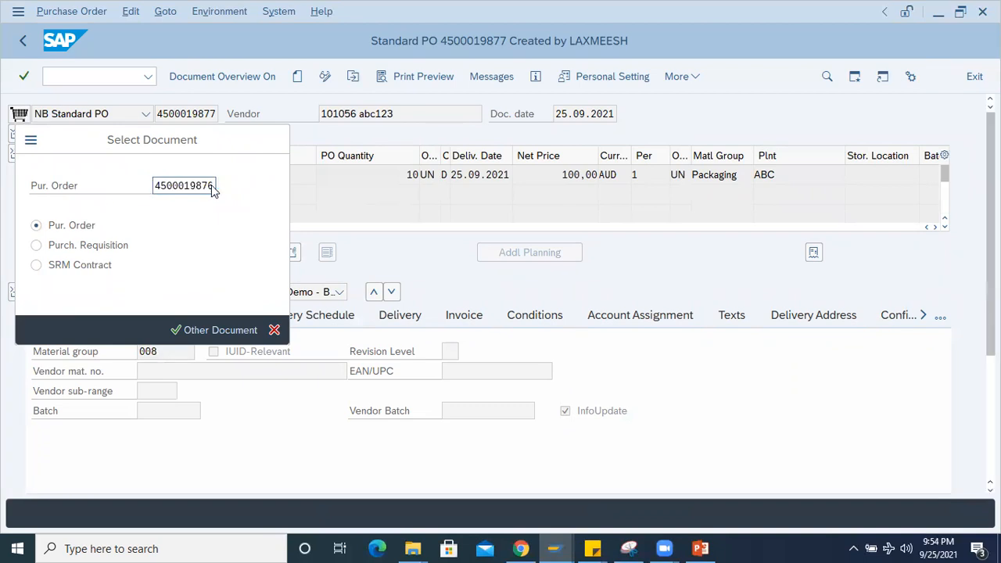
pyautogui.press('Return')
pyautogui.click(16, 136)
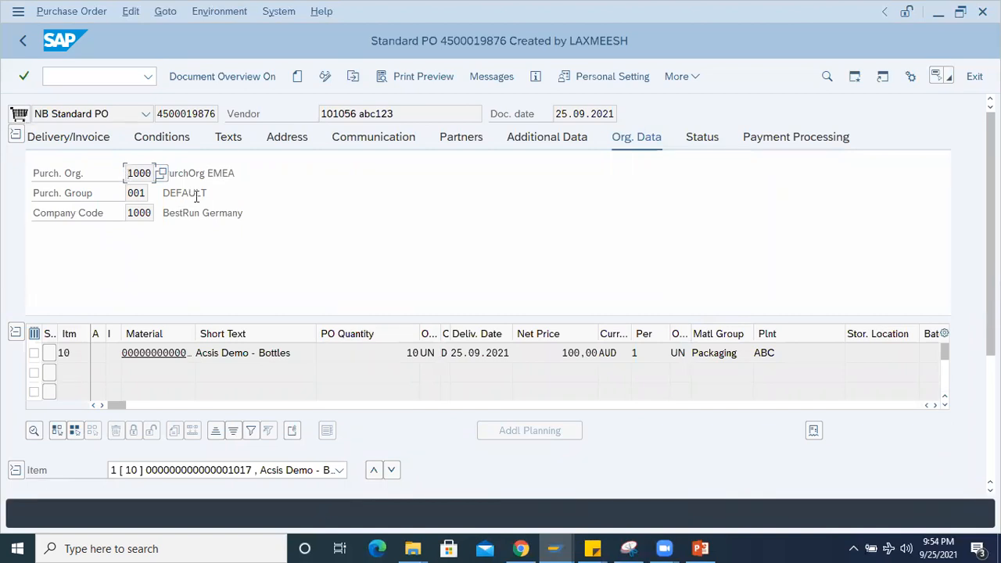
# Step: Copy the second purchase order number from the PowerPoint slide and display that order in SAP to check its purchasing group
pyautogui.click(353, 76)
pyautogui.hotkey('alt', 'Tab')
pyautogui.doubleClick(687, 335)
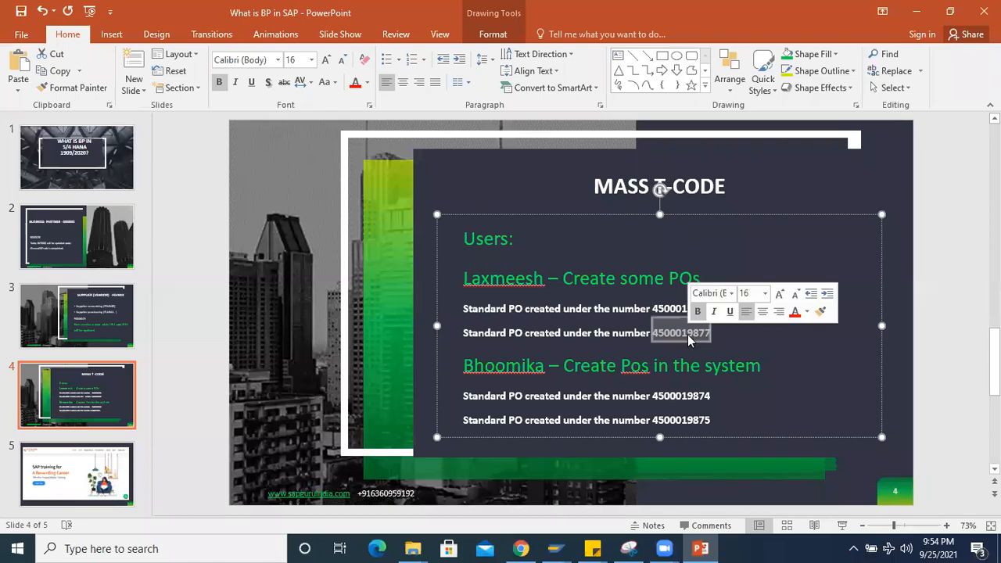
pyautogui.hotkey('ctrl', 'c')
pyautogui.hotkey('alt', 'Tab')
pyautogui.doubleClick(205, 185)
pyautogui.hotkey('ctrl', 'v')
pyautogui.press('Return')
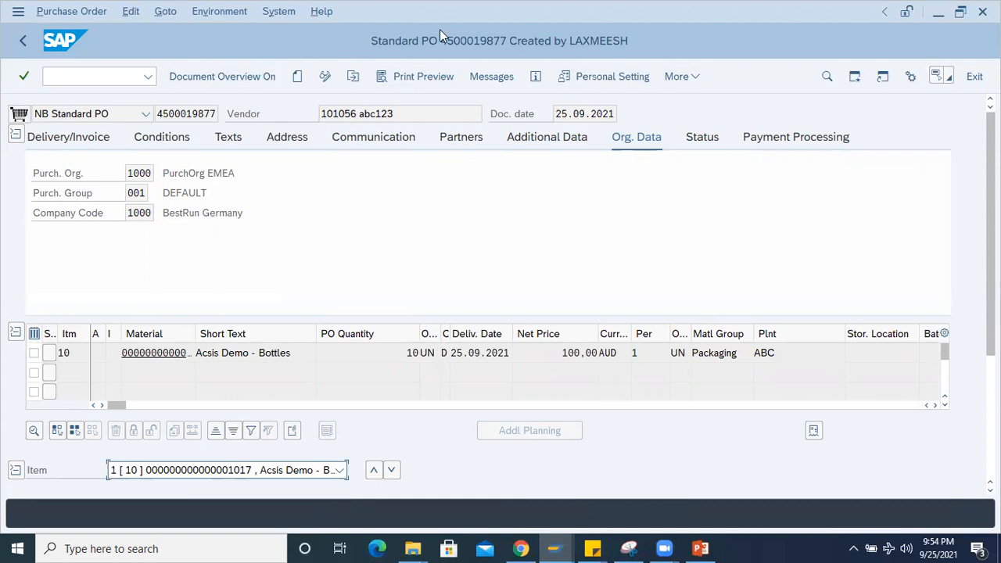
# Step: Display the header changes of the second listed purchase order and review the purchasing group entry, its user and transaction code
pyautogui.click(219, 11)
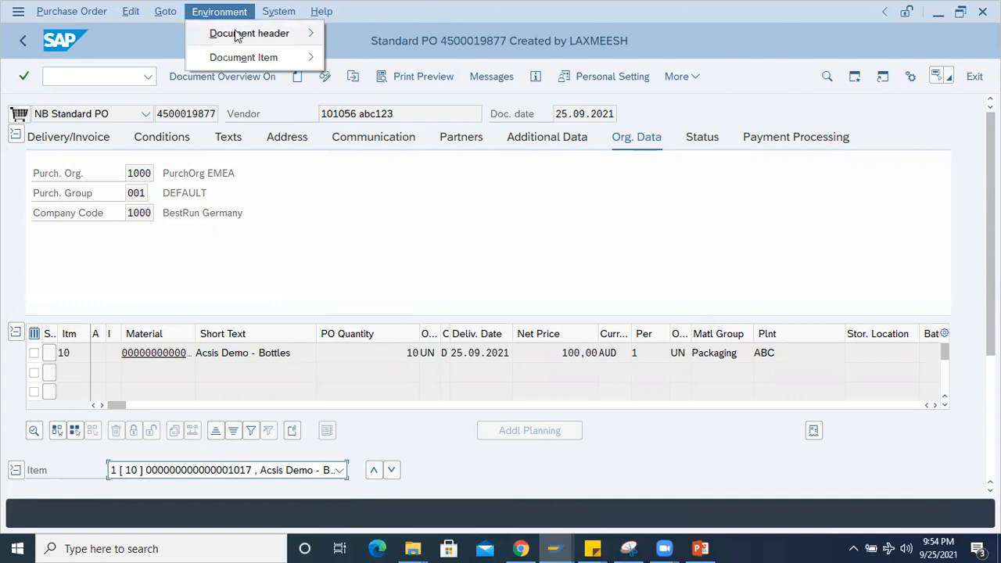
pyautogui.moveTo(236, 37)
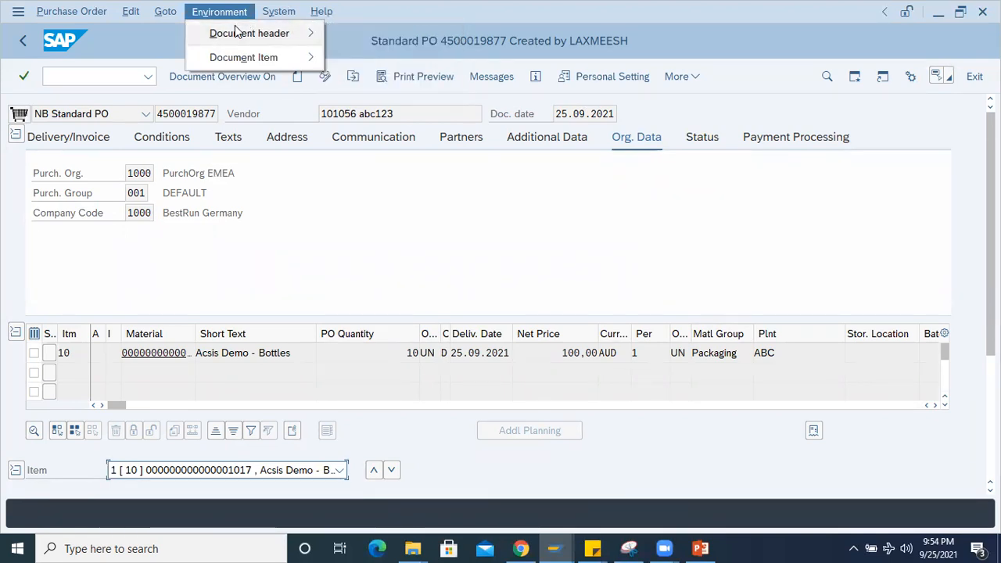
pyautogui.click(375, 35)
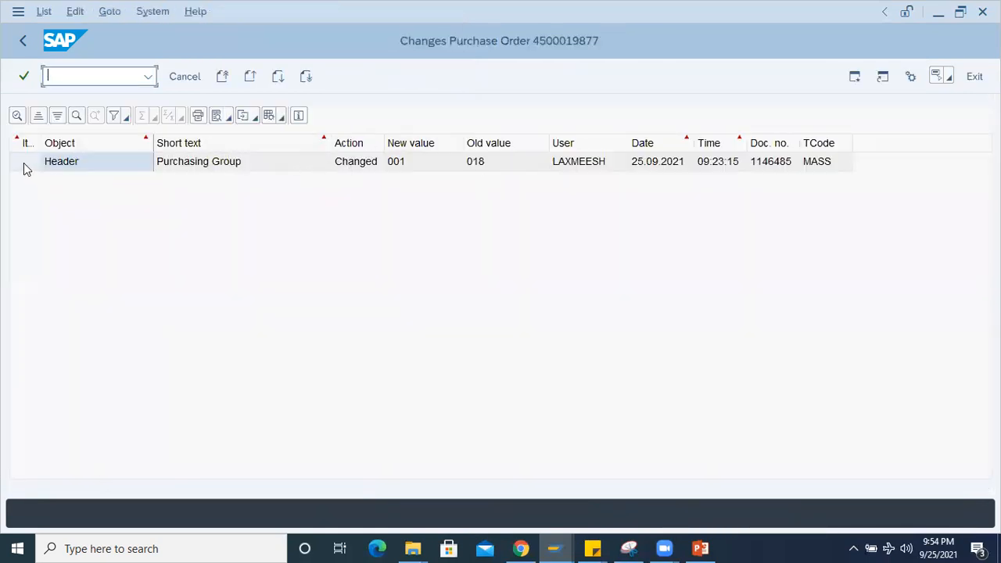
pyautogui.click(24, 163)
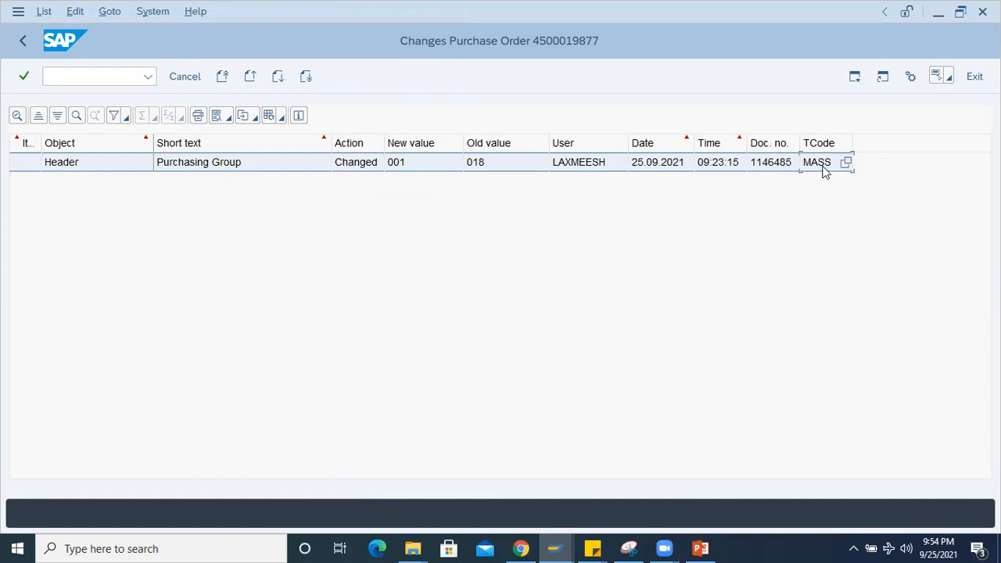
# Step: Copy the first purchase order number under the second user on the PowerPoint slide and display that order in SAP
pyautogui.click(699, 548)
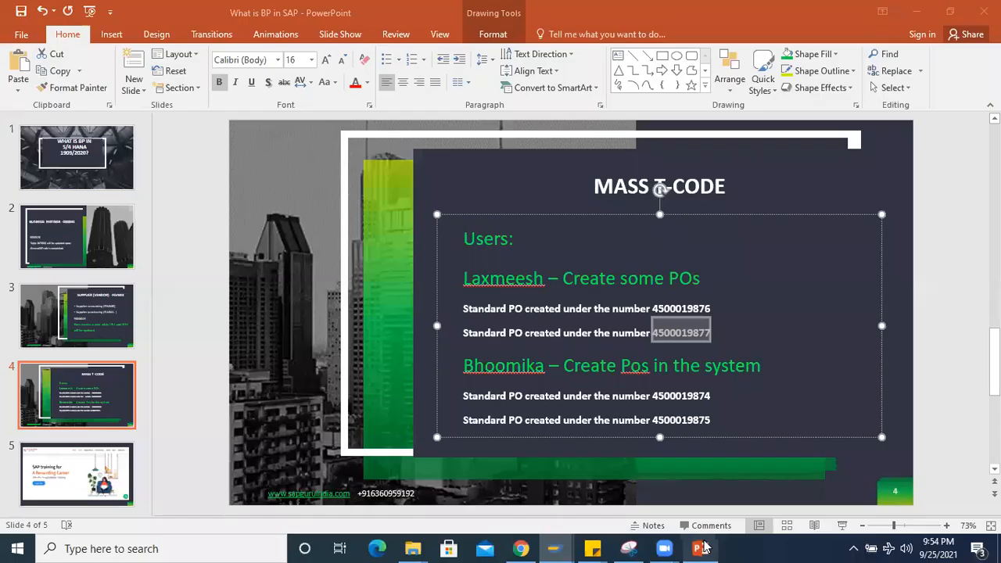
pyautogui.doubleClick(684, 397)
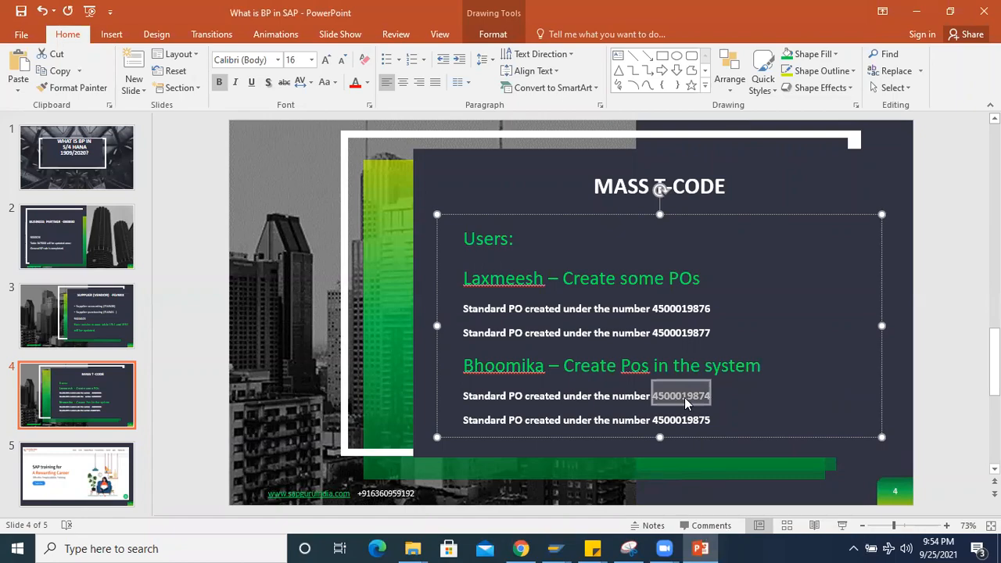
pyautogui.hotkey('alt', 'Tab')
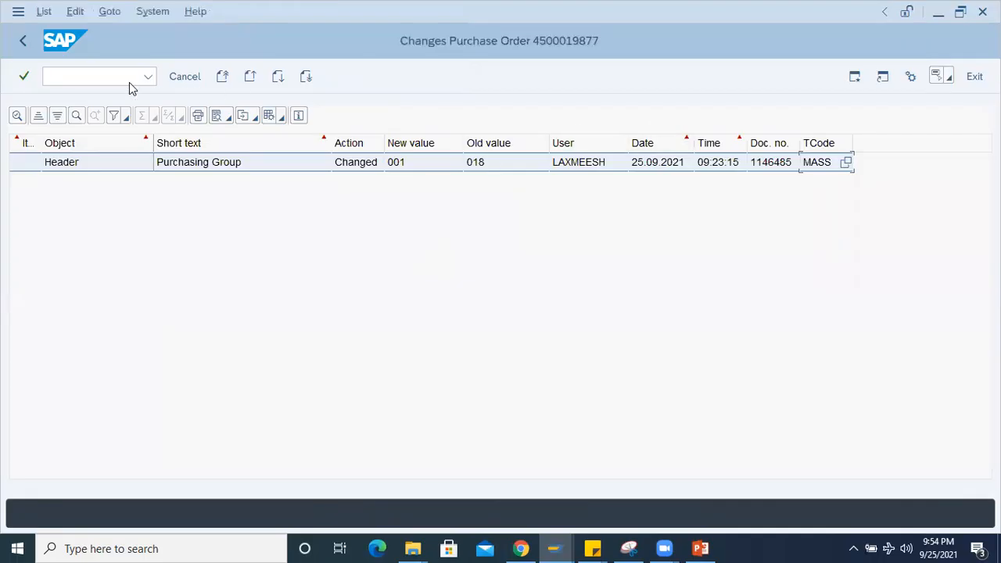
pyautogui.click(26, 41)
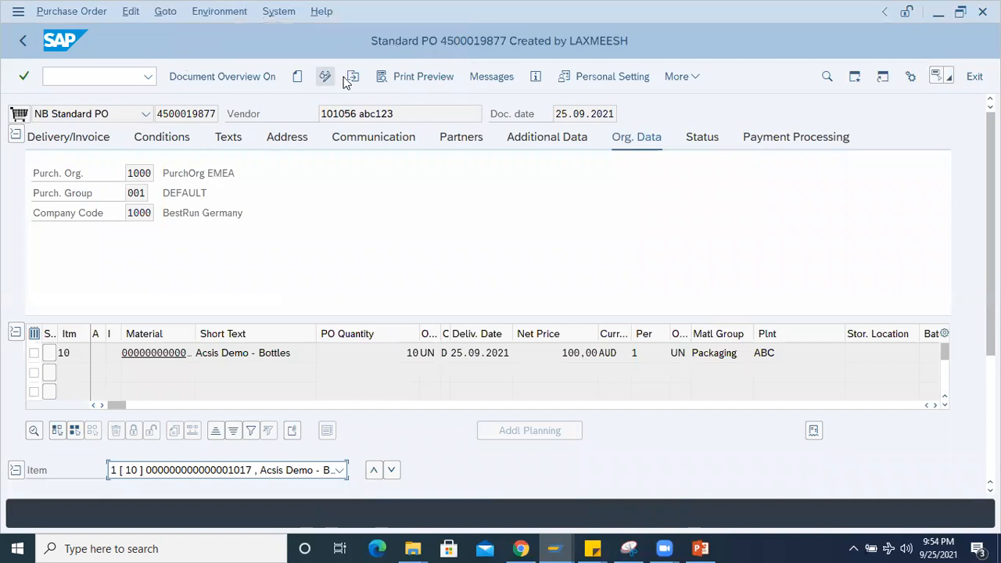
pyautogui.click(354, 78)
pyautogui.hotkey('ctrl', 'a')
pyautogui.hotkey('ctrl', 'v')
pyautogui.press('Return')
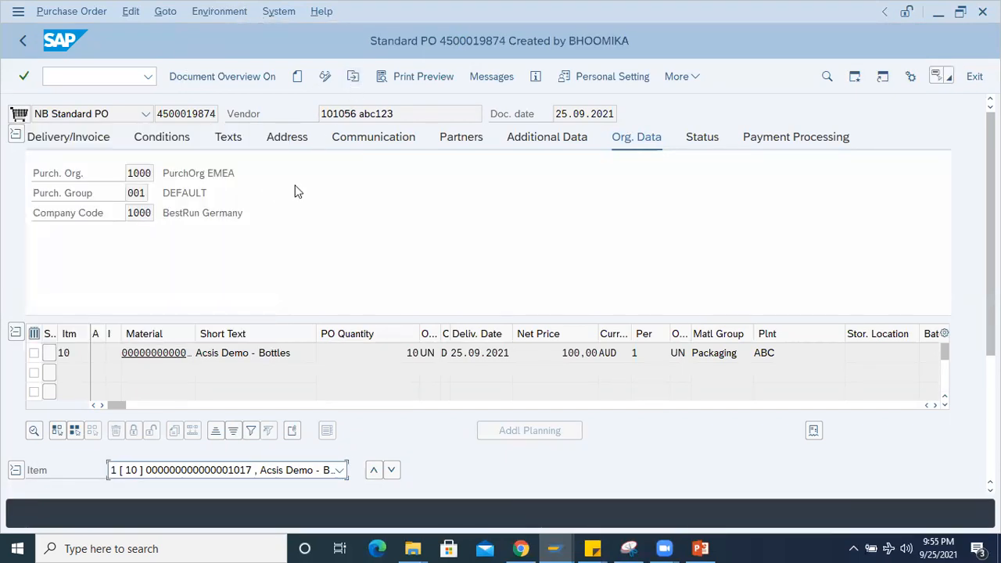
# Step: Review the header changes of the second user's order, comparing its creator with the user who changed the purchasing group
pyautogui.click(227, 12)
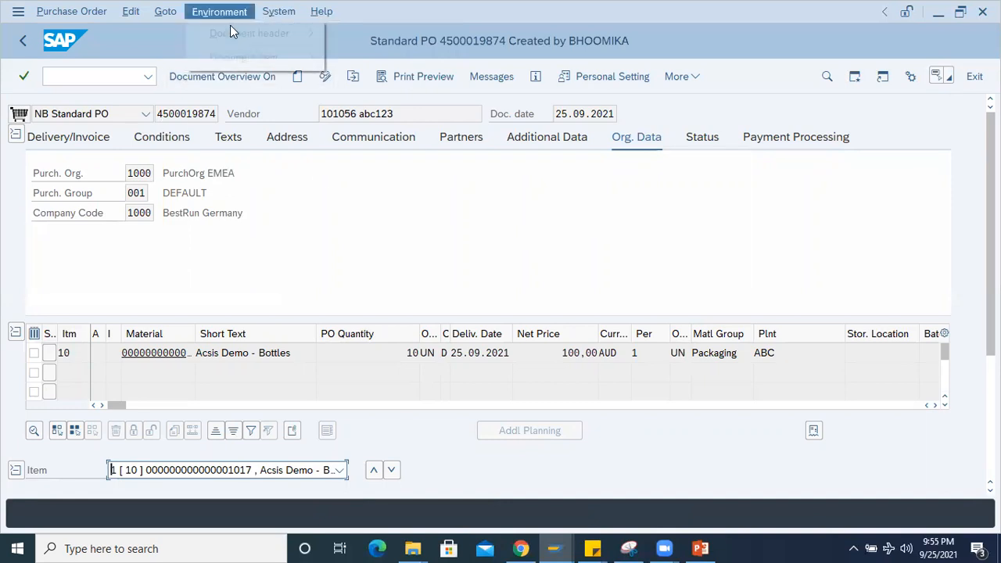
pyautogui.moveTo(241, 40)
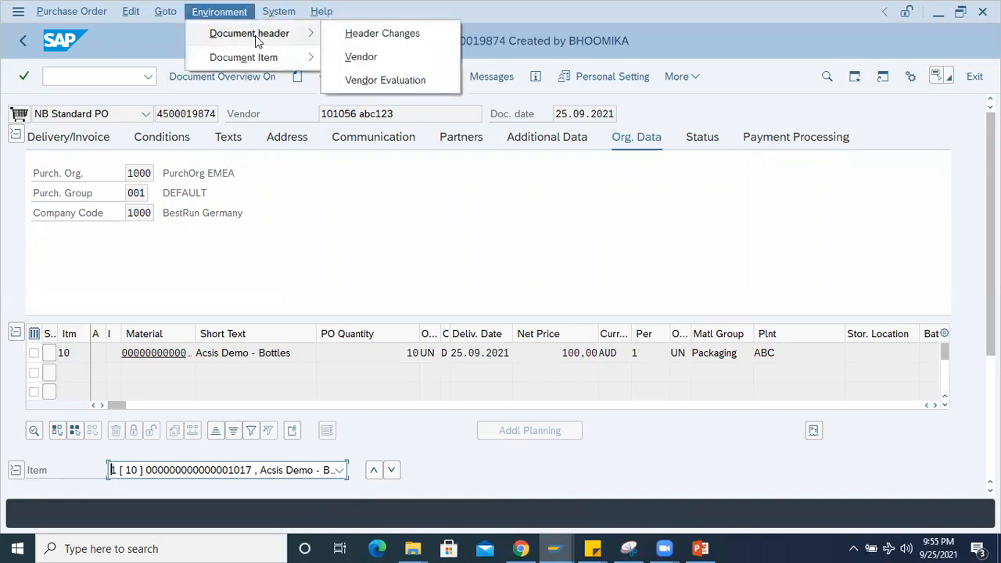
pyautogui.click(361, 38)
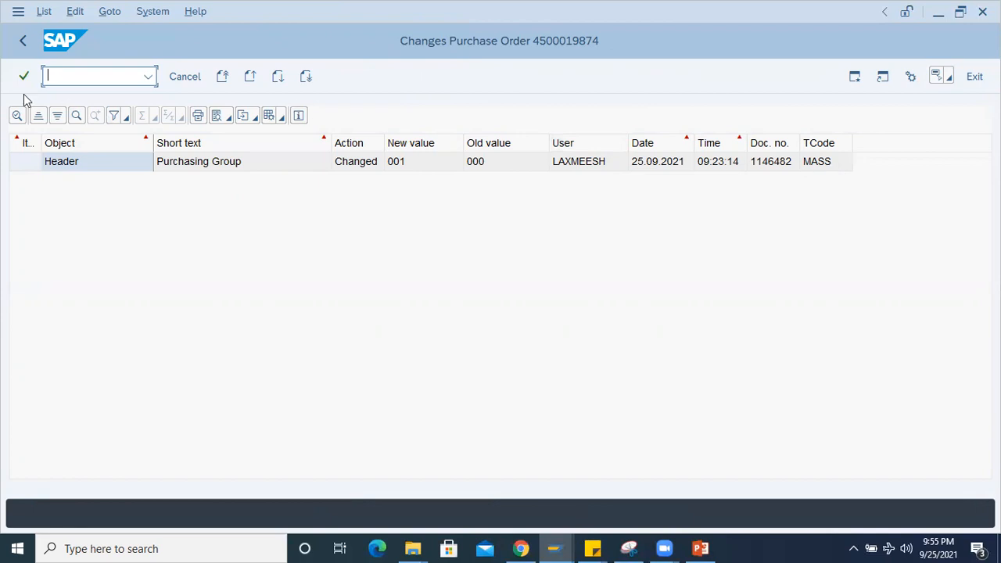
pyautogui.click(23, 42)
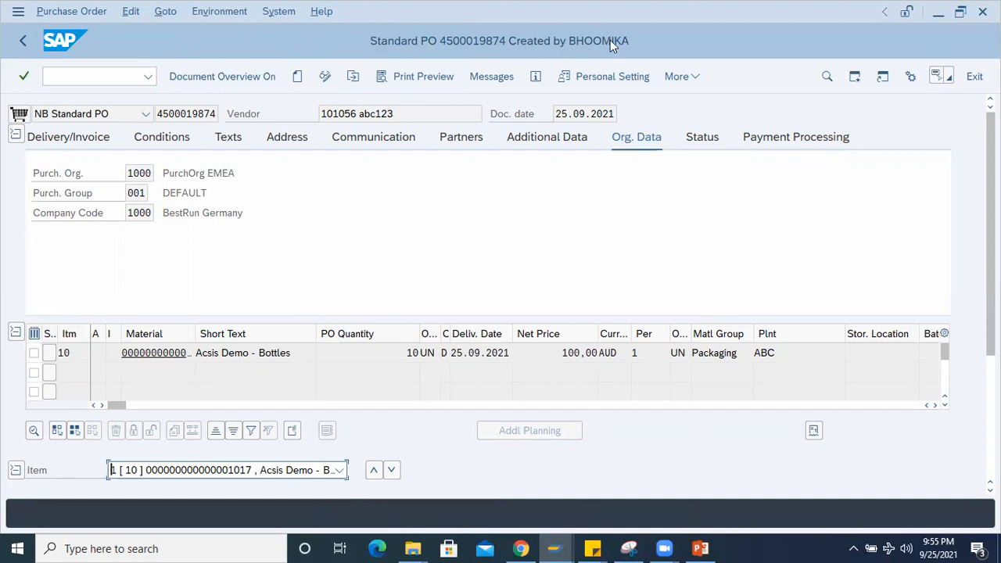
pyautogui.click(220, 11)
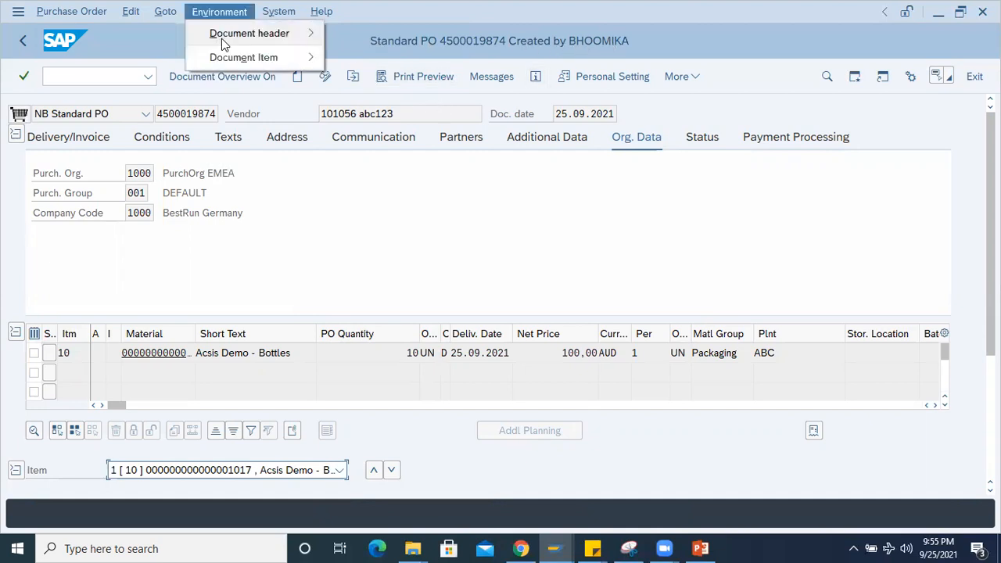
pyautogui.moveTo(221, 35)
pyautogui.click(400, 34)
pyautogui.click(602, 166)
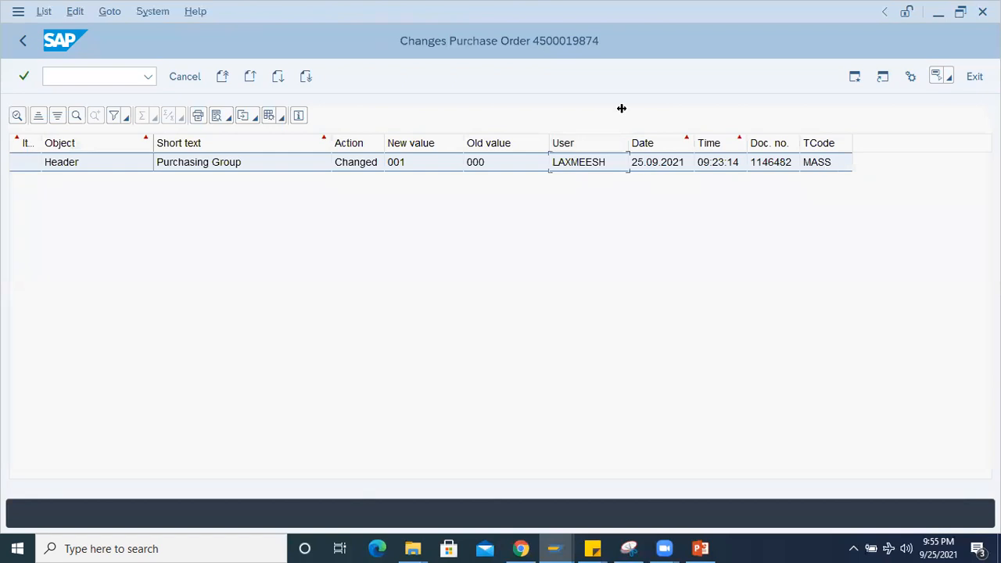
pyautogui.click(24, 43)
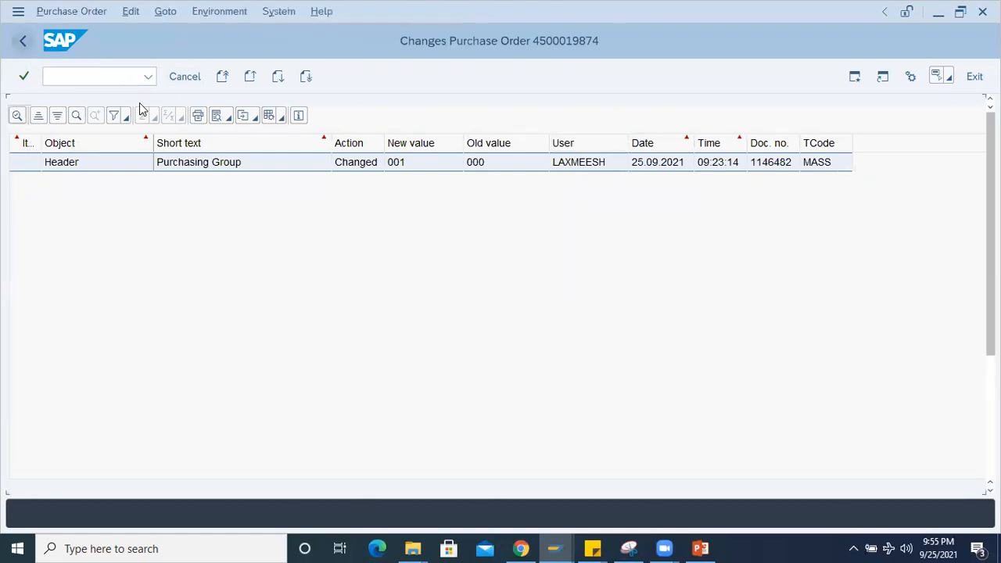
# Step: Log off from the SAP system with the command /nex
pyautogui.click(75, 77)
pyautogui.write('/nex')
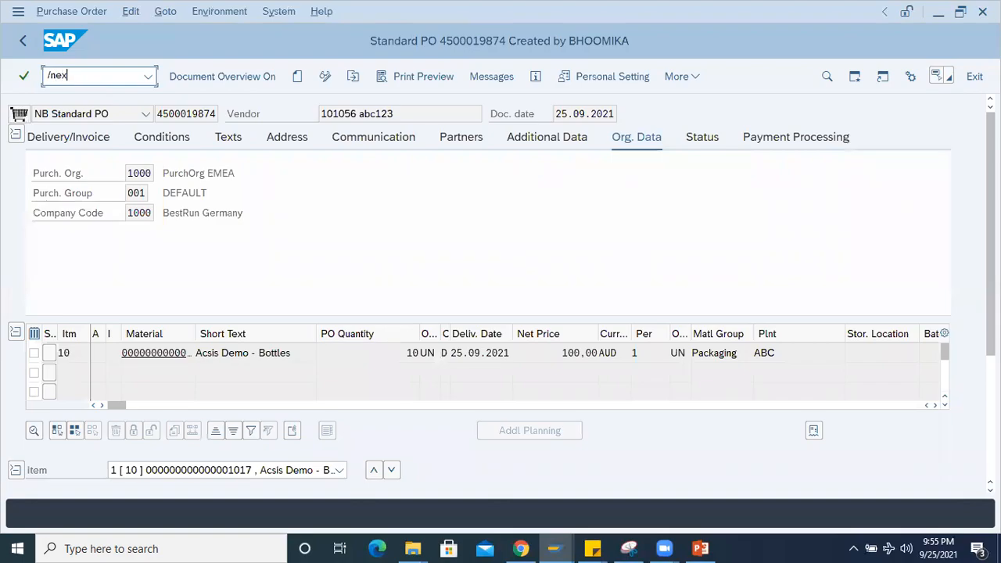
pyautogui.press('Return')
# Step: Log on through the SAP connection in SAP Logon as the second order creator, entering the user name and account password
pyautogui.click(554, 547)
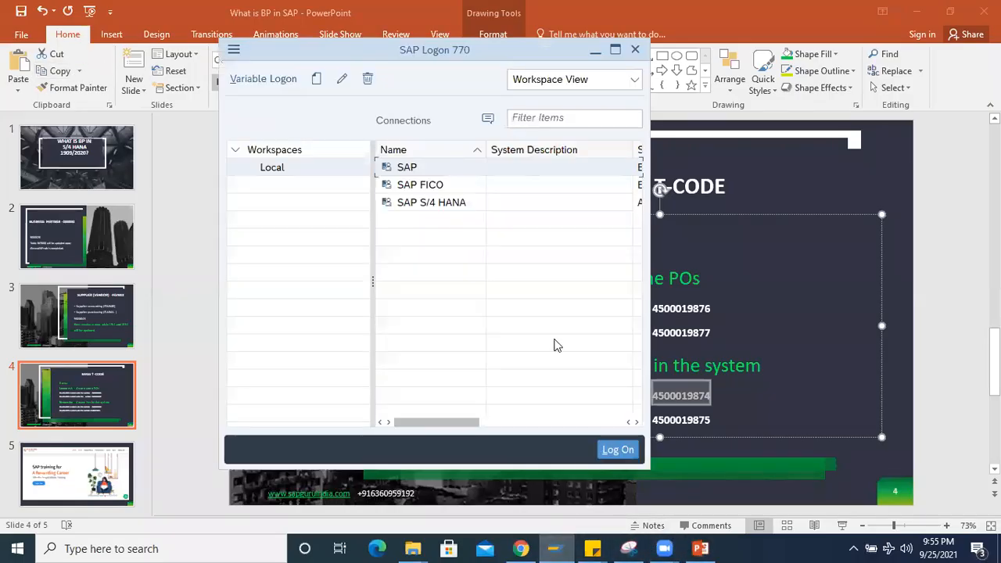
pyautogui.doubleClick(422, 172)
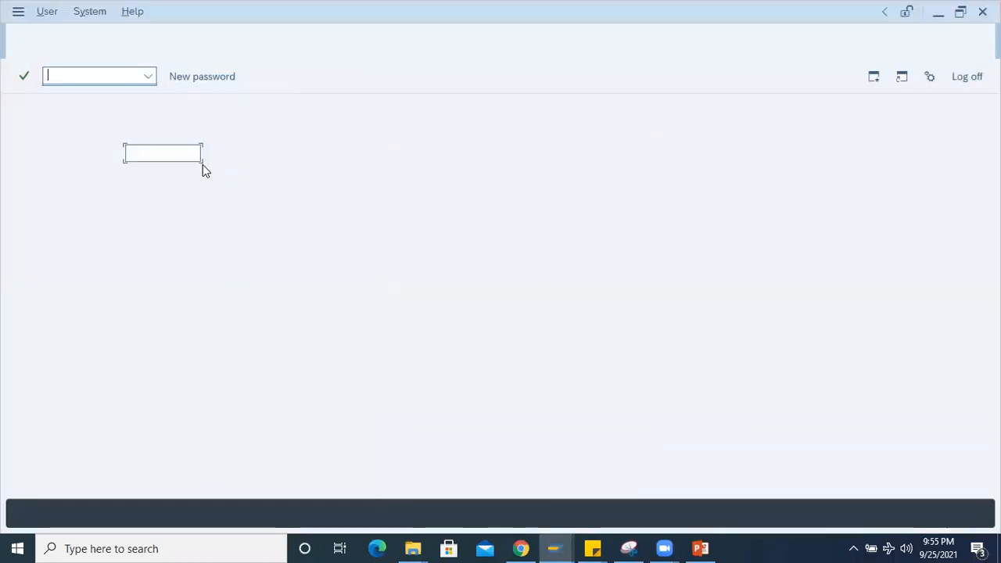
pyautogui.click(175, 155)
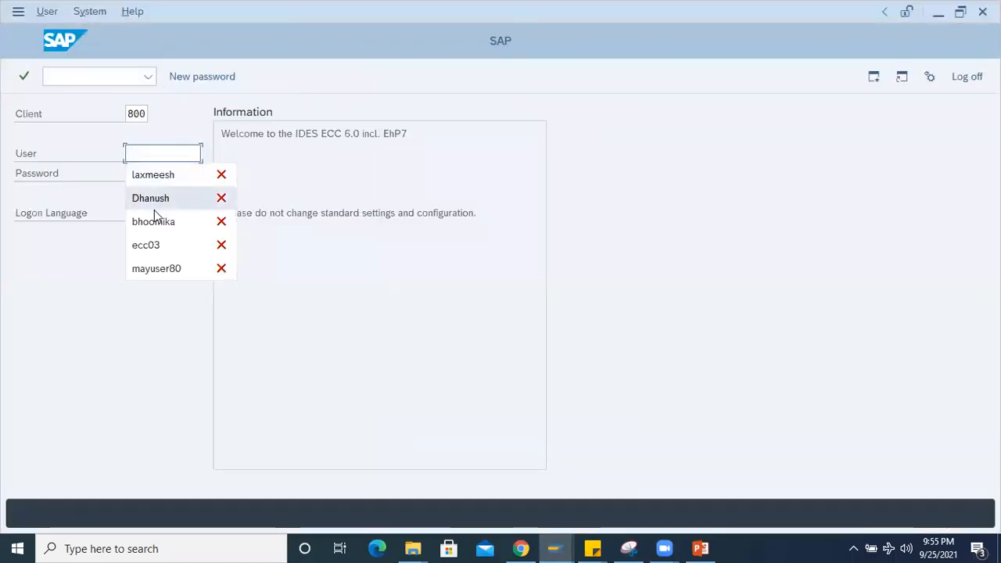
pyautogui.click(154, 221)
pyautogui.click(139, 172)
pyautogui.write('••••')
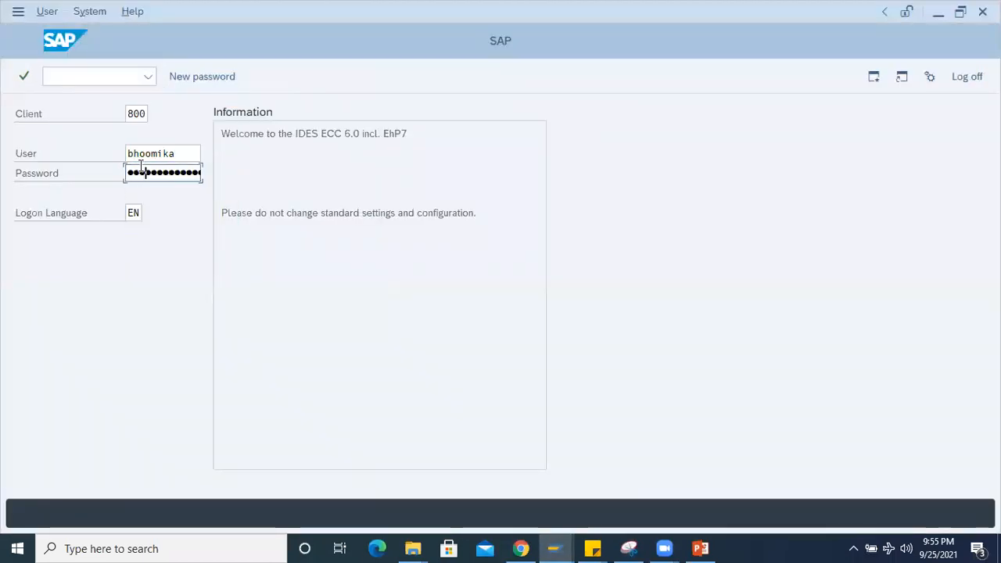
pyautogui.press('Return')
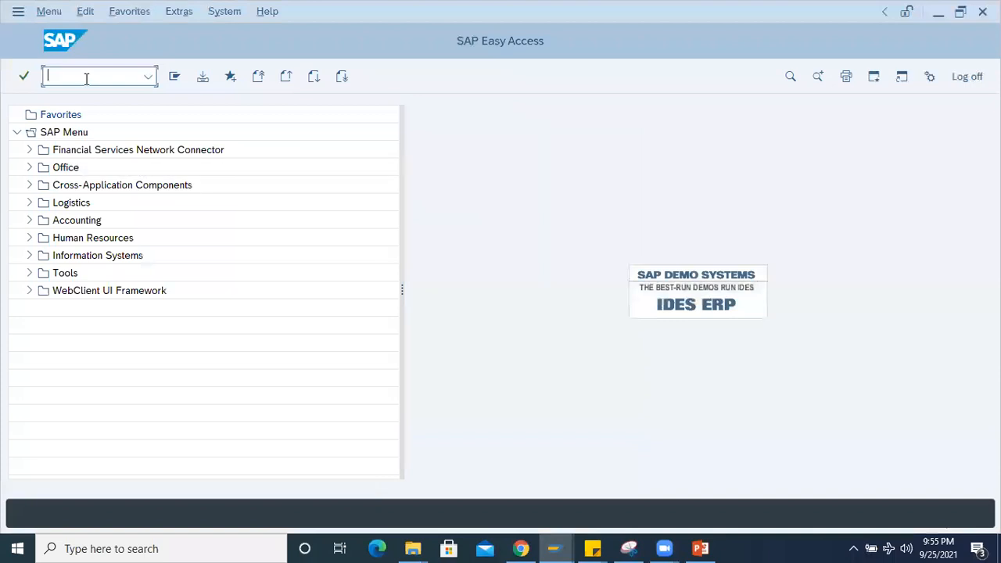
# Step: Start transaction ME22N and open the first purchase order listed under the second user on the PowerPoint slide
pyautogui.write('me22n')
pyautogui.press('Return')
pyautogui.click(700, 548)
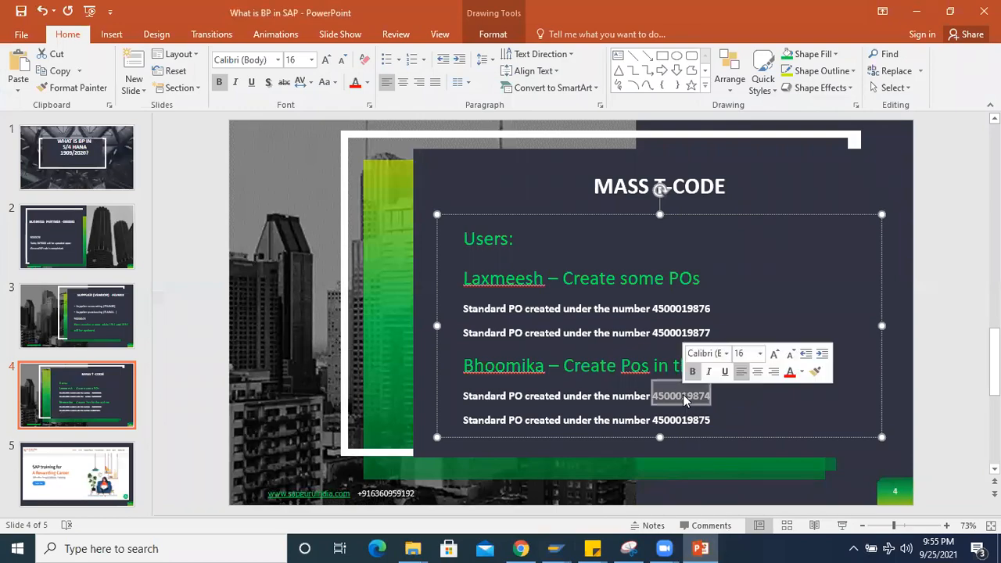
pyautogui.hotkey('alt', 'Tab')
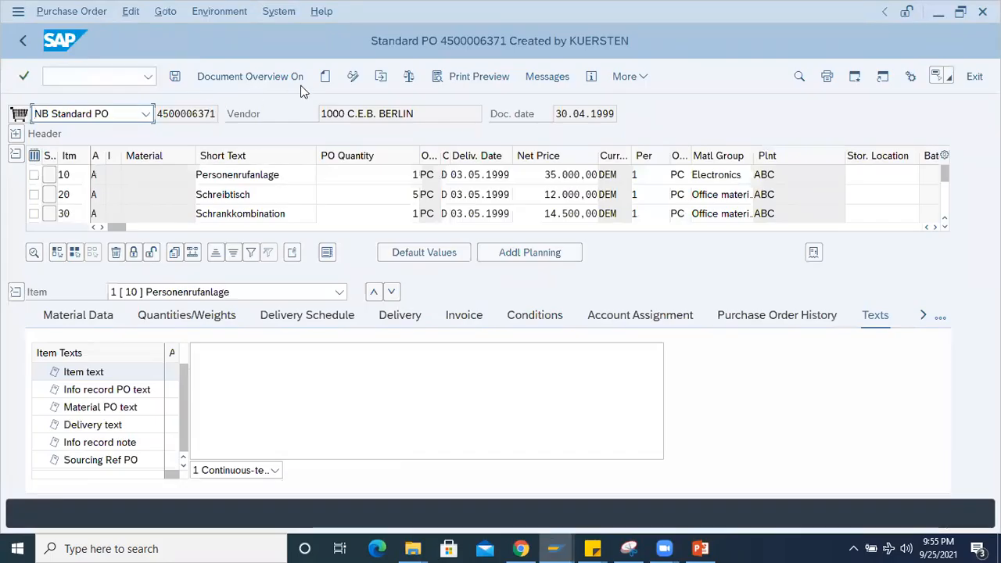
pyautogui.click(377, 78)
pyautogui.hotkey('ctrl', 'a')
pyautogui.hotkey('ctrl', 'v')
pyautogui.press('Return')
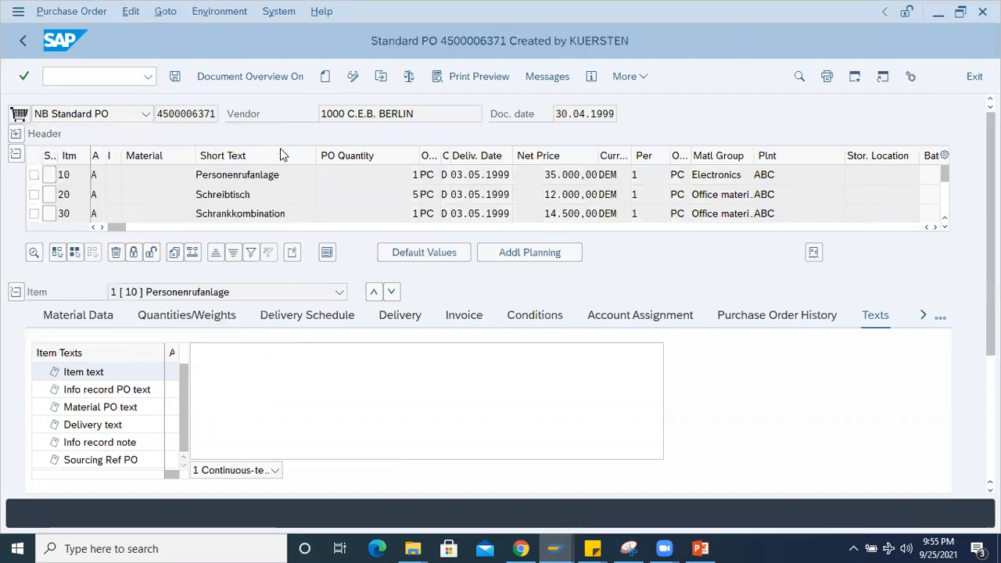
# Step: Switch the purchase order to change mode, set the PO quantity of item 10 to 15, and save the order
pyautogui.click(353, 79)
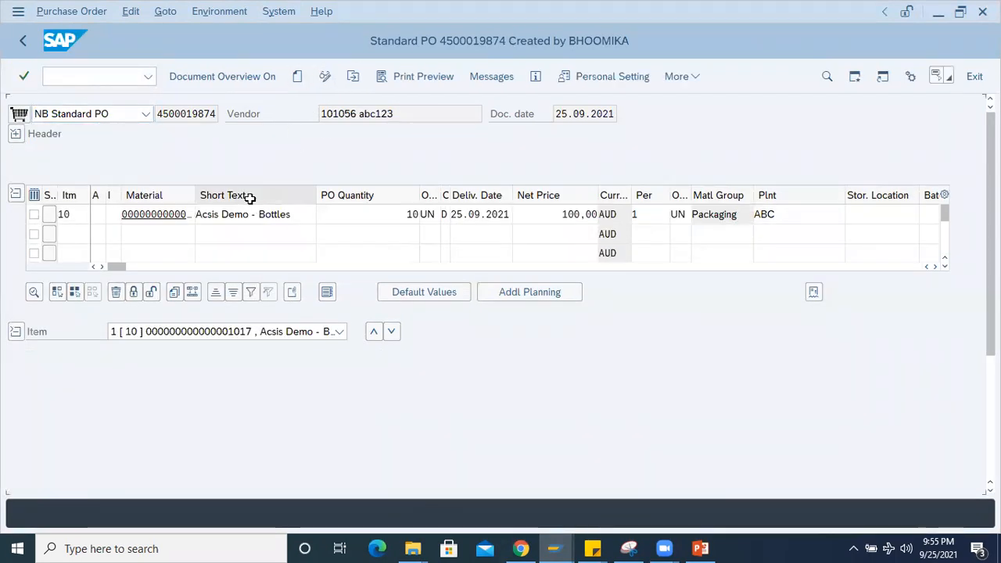
pyautogui.click(326, 78)
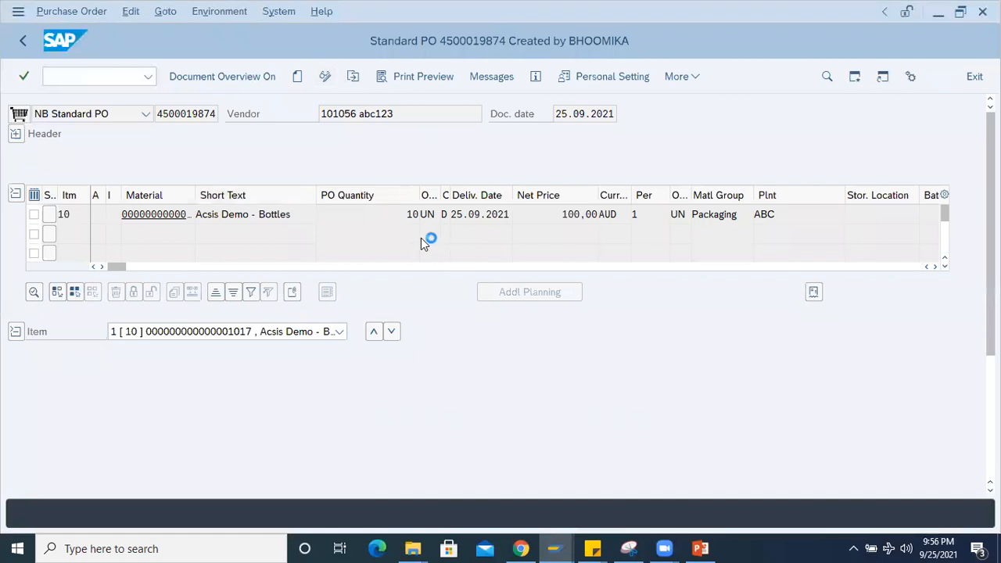
pyautogui.write('15')
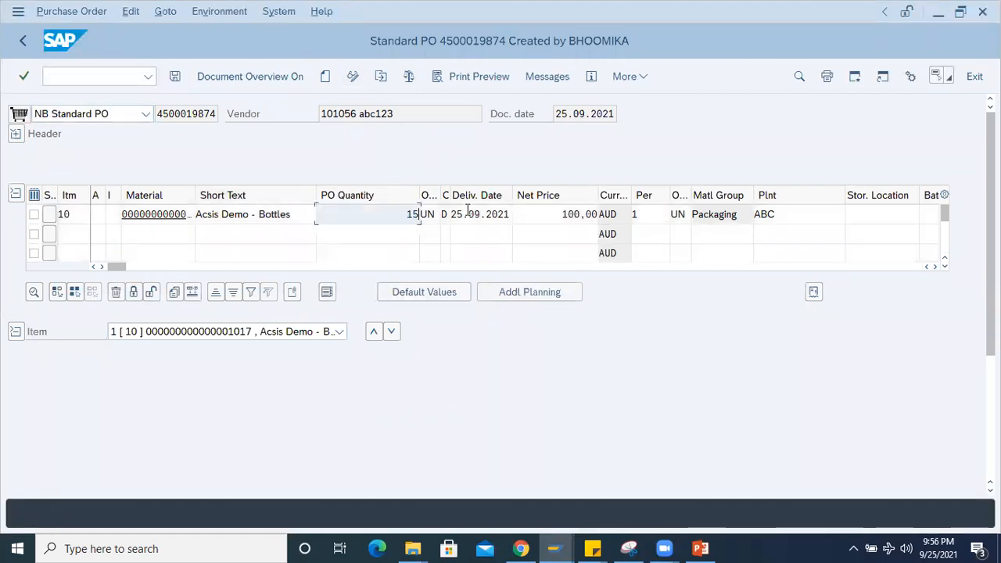
pyautogui.press('Return')
pyautogui.click(175, 76)
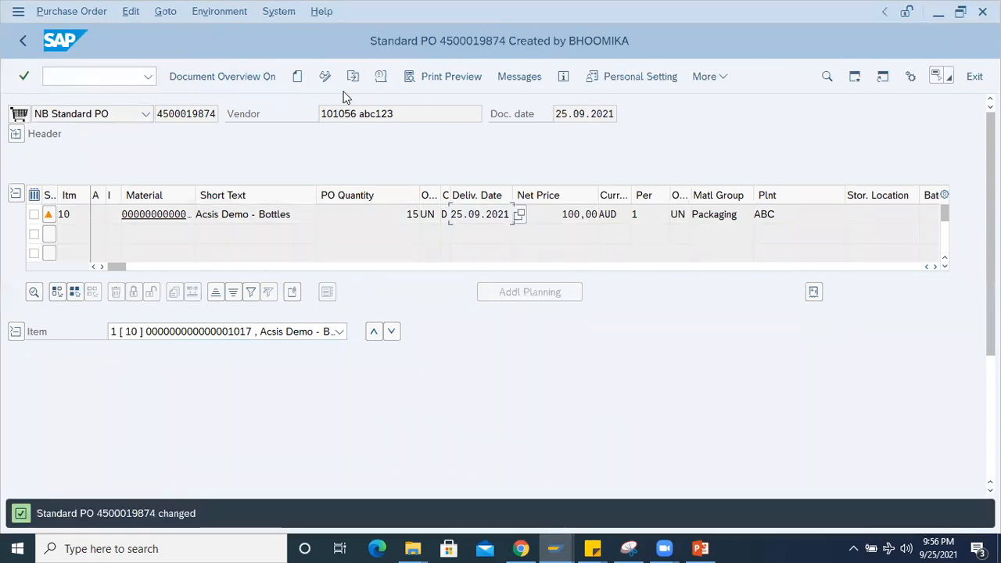
# Step: Review the header changes of the saved purchase order, checking whether the quantity change is logged there, and return to the order
pyautogui.click(353, 76)
pyautogui.press('Return')
pyautogui.click(195, 11)
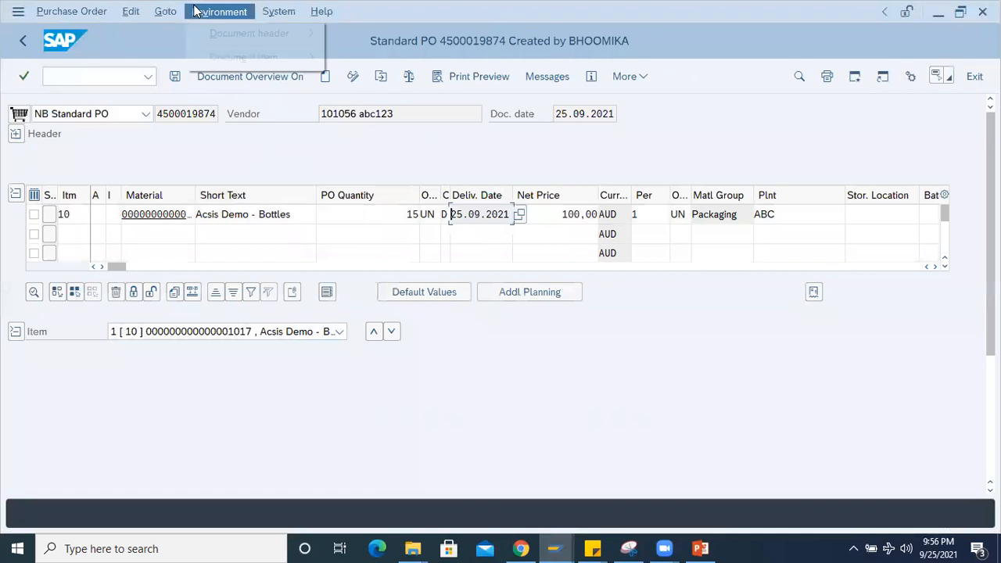
pyautogui.moveTo(262, 33)
pyautogui.click(362, 34)
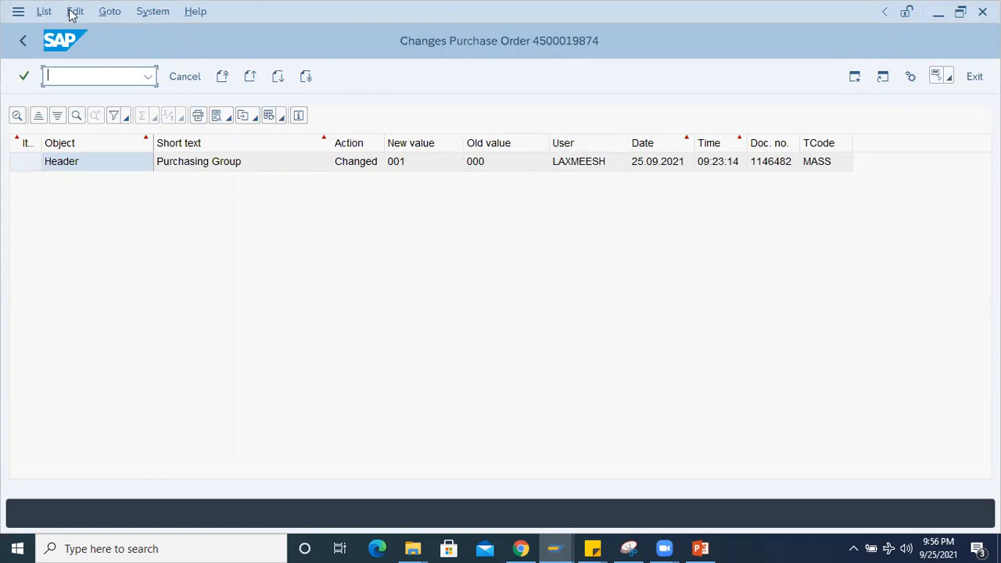
pyautogui.click(22, 40)
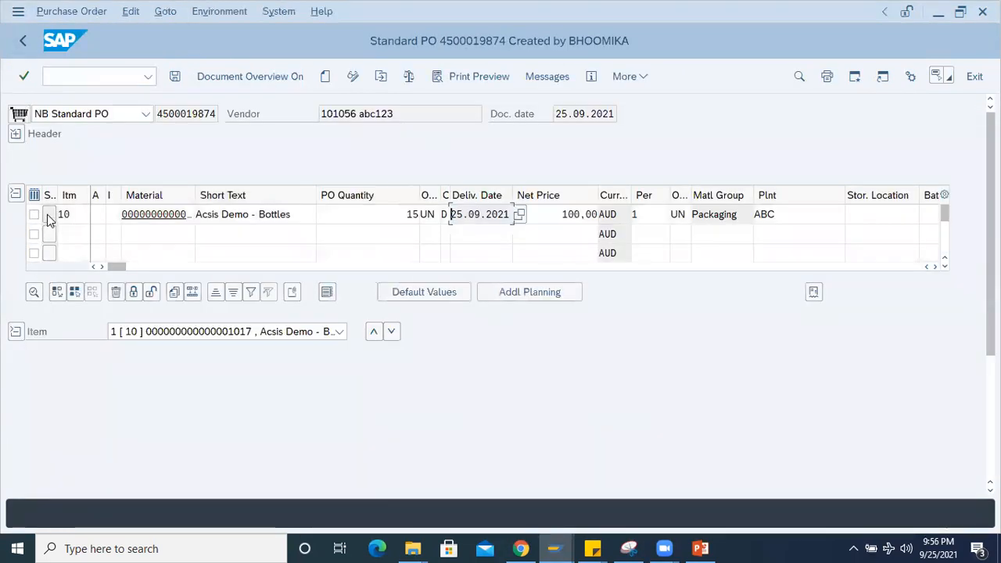
# Step: Review the item changes for item 10 with the user and transaction code columns widened, and return to the order
pyautogui.click(33, 214)
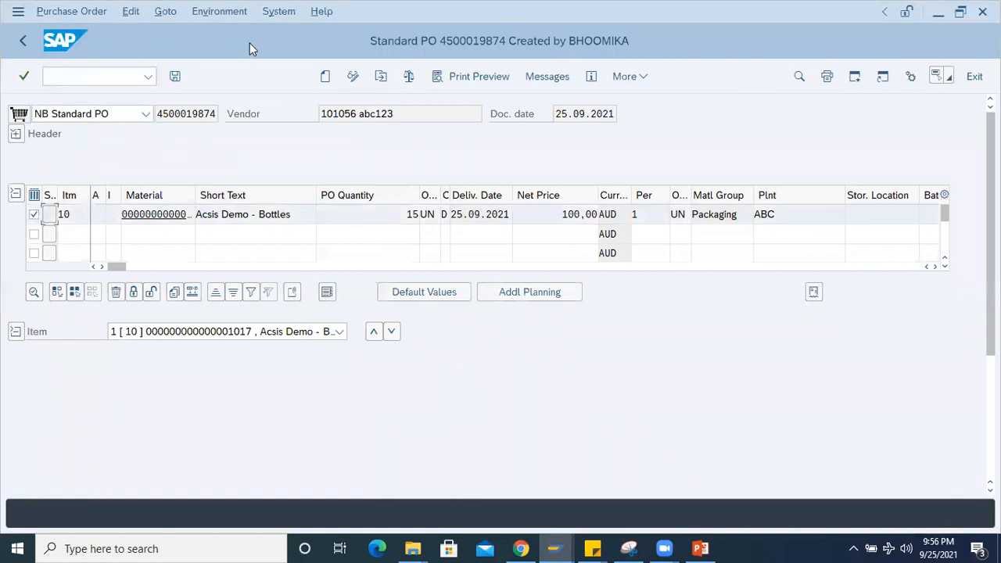
pyautogui.click(219, 11)
pyautogui.moveTo(244, 58)
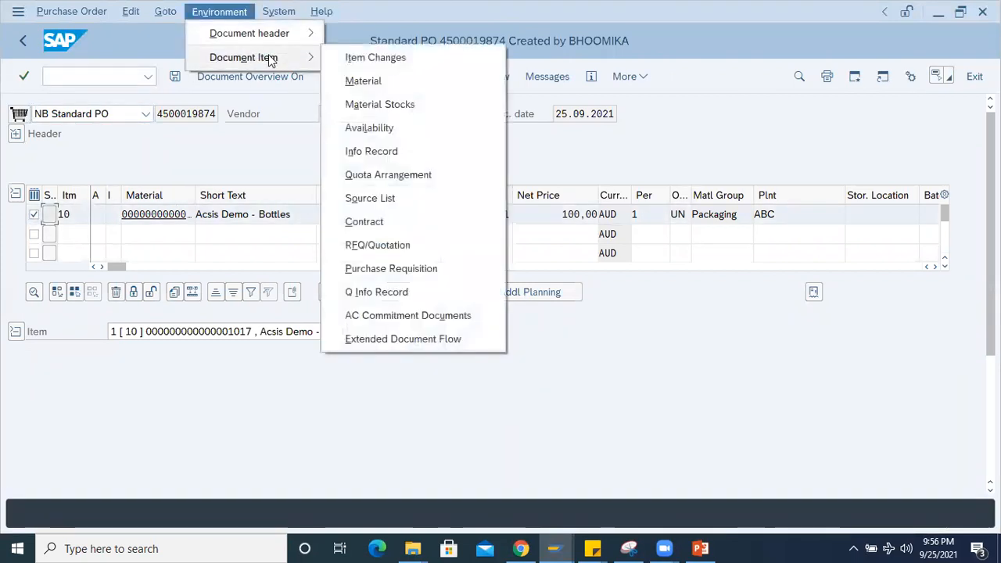
pyautogui.click(365, 59)
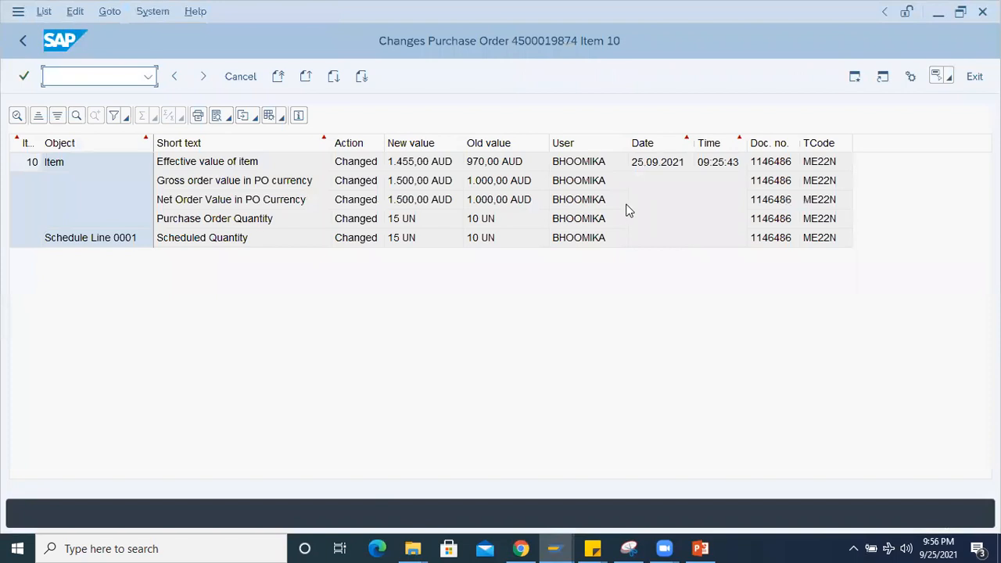
pyautogui.moveTo(628, 143); pyautogui.dragTo(684, 143)
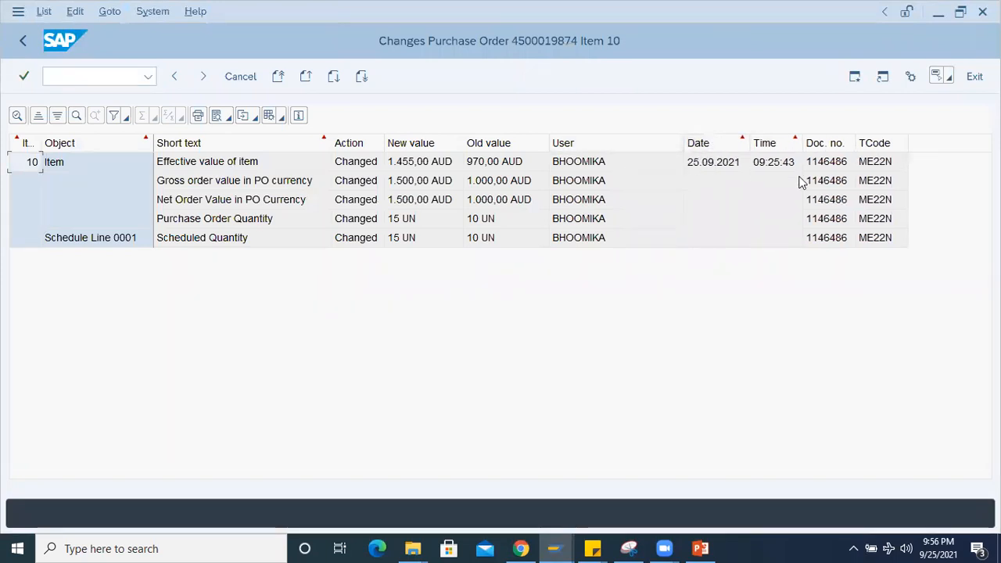
pyautogui.moveTo(897, 145); pyautogui.dragTo(938, 143)
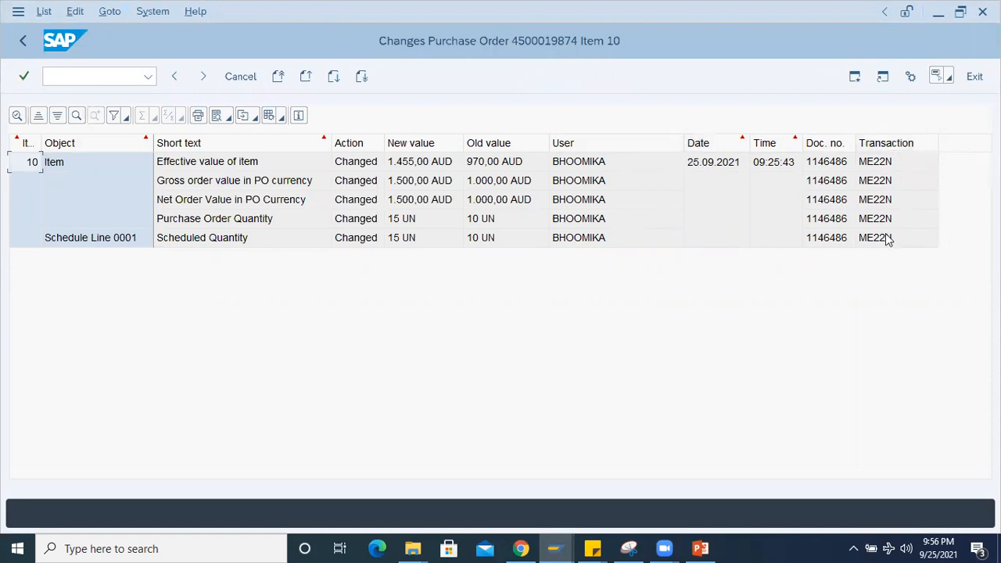
pyautogui.click(23, 76)
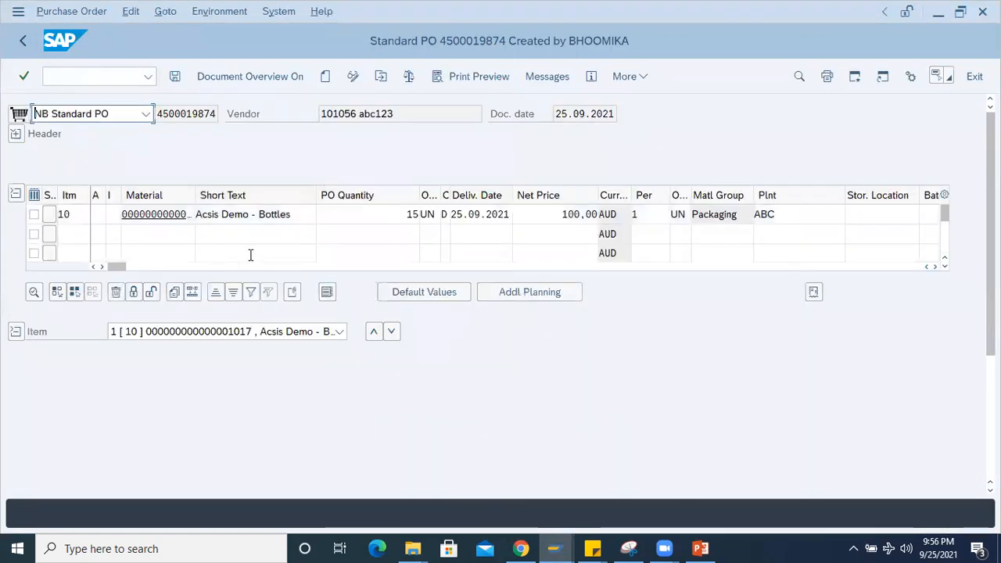
# Step: Check the PO quantity and net price of item 10 and display its item changes again
pyautogui.doubleClick(410, 215)
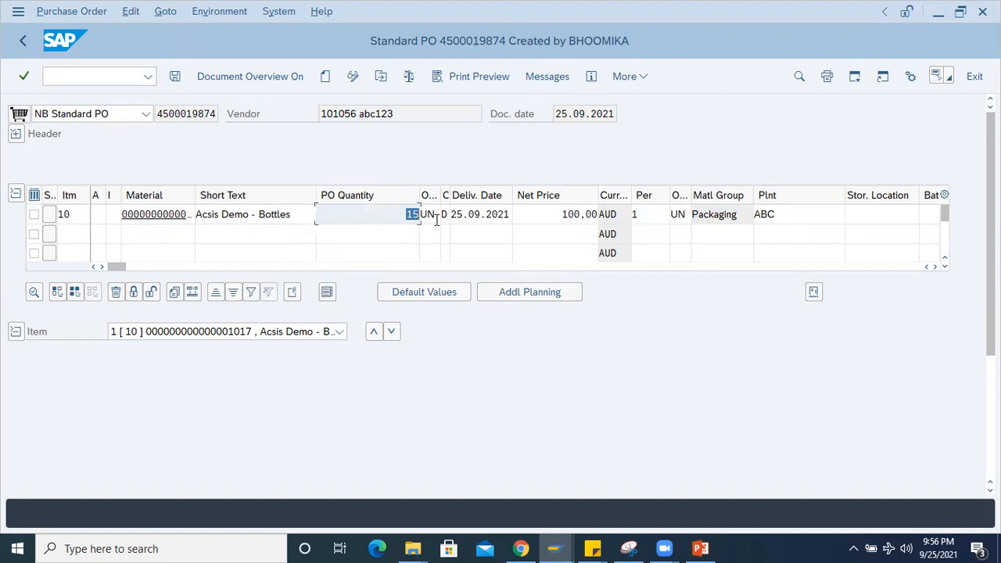
pyautogui.doubleClick(560, 216)
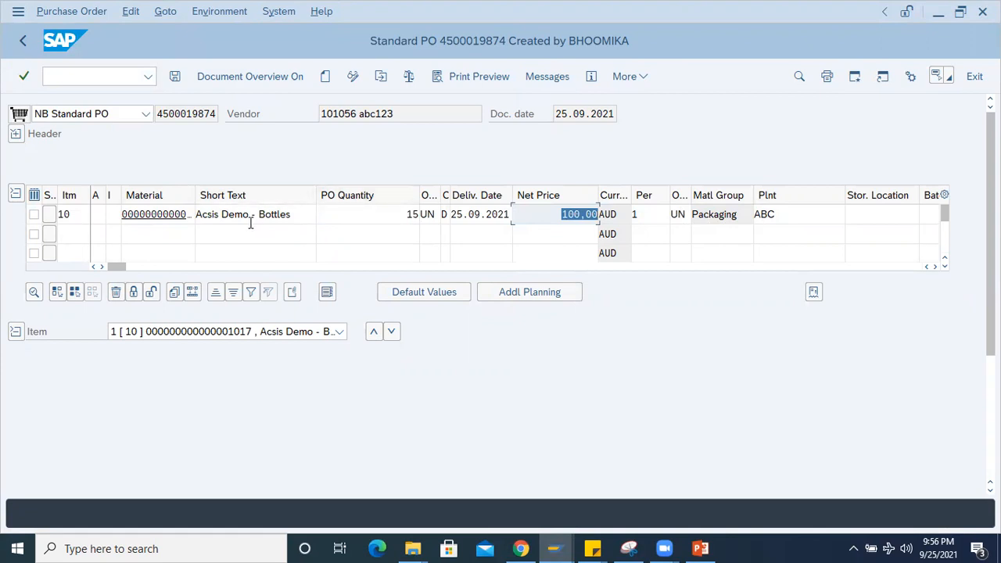
pyautogui.click(33, 213)
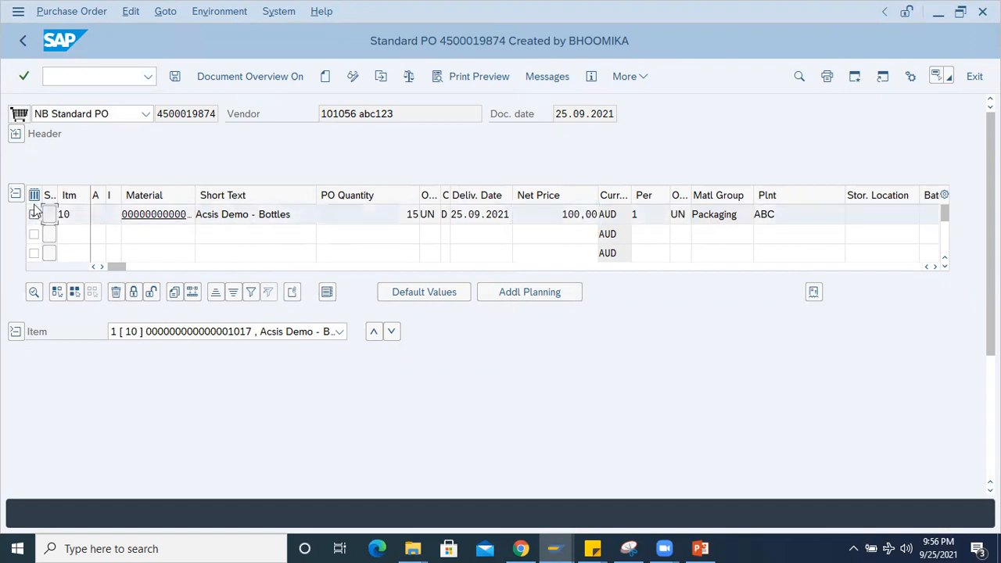
pyautogui.click(236, 16)
pyautogui.moveTo(299, 61)
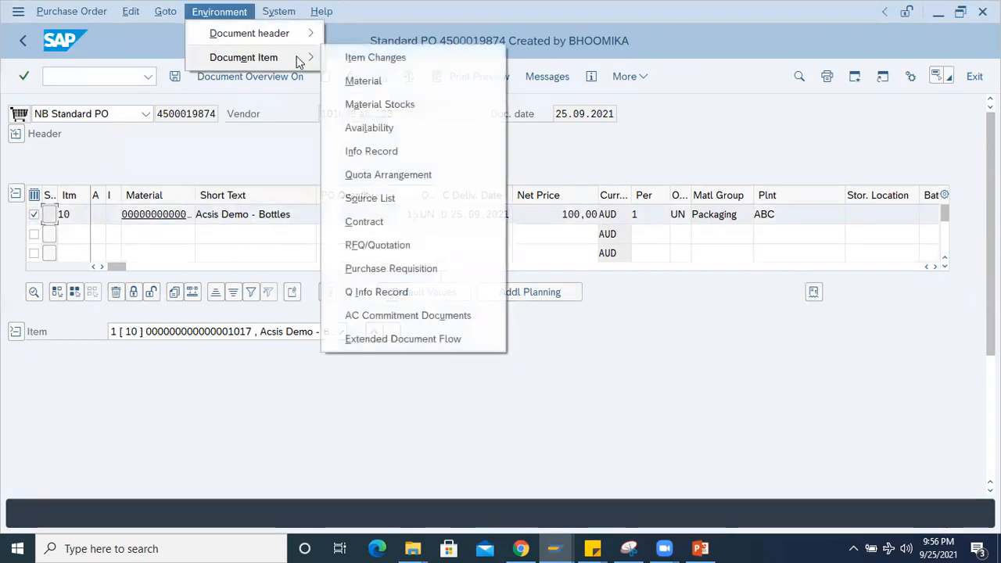
pyautogui.click(380, 59)
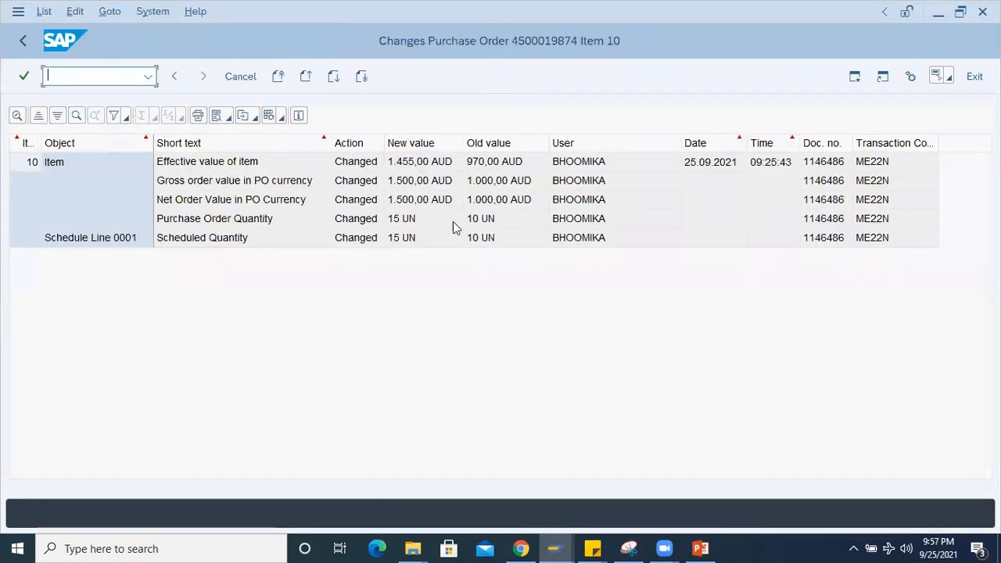
# Step: Compare the old and new values of the order quantity, net order value and effective value, and return to the order
pyautogui.click(494, 223)
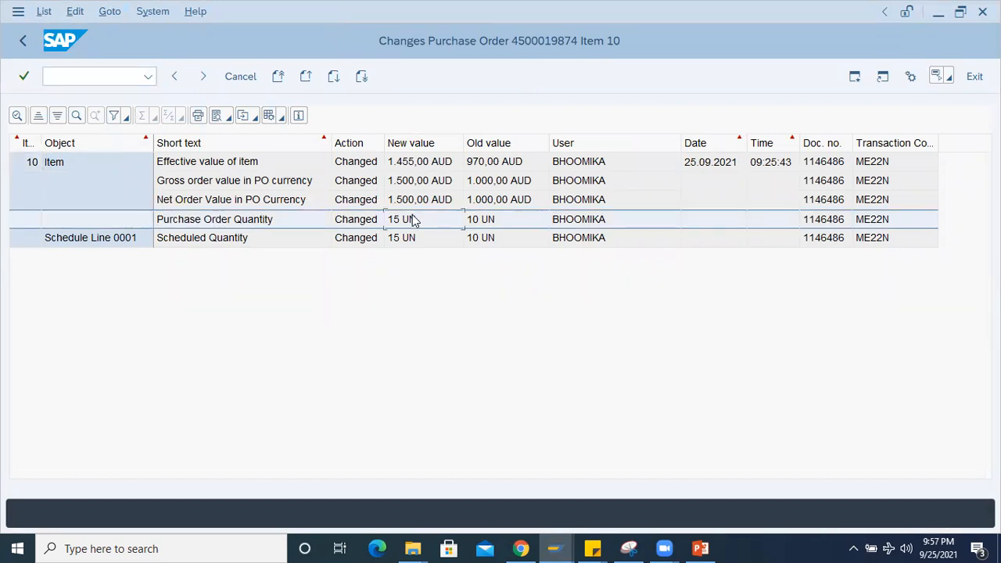
pyautogui.click(506, 201)
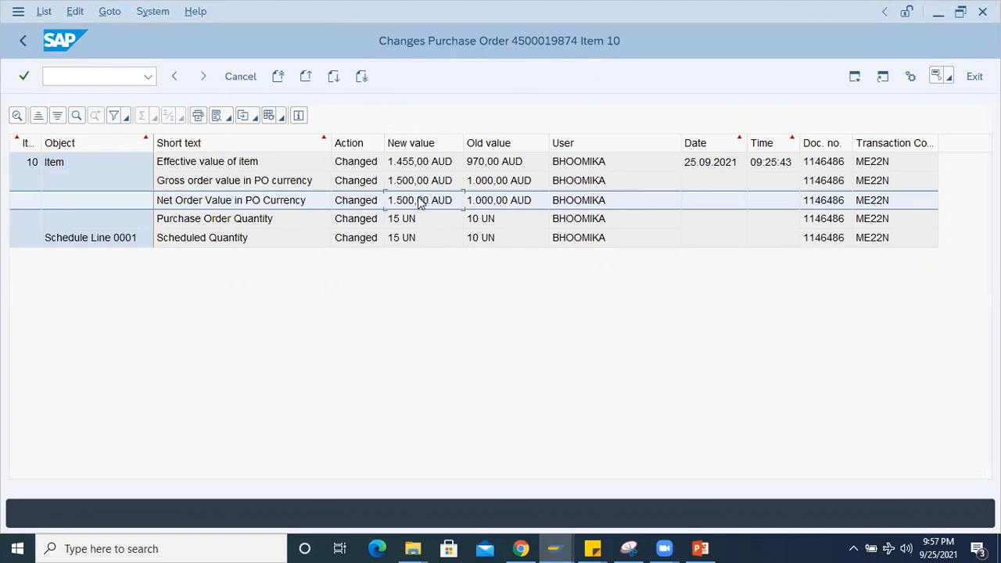
pyautogui.click(497, 164)
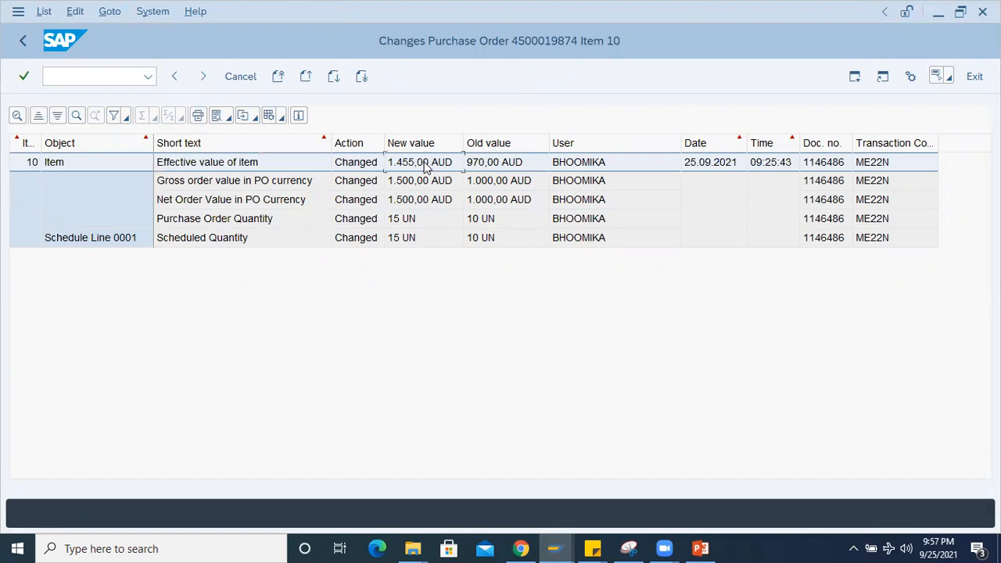
pyautogui.click(247, 186)
pyautogui.click(232, 164)
pyautogui.click(25, 40)
# Step: Examine the net value, cash discount and actual price in the order header's pricing conditions
pyautogui.click(15, 134)
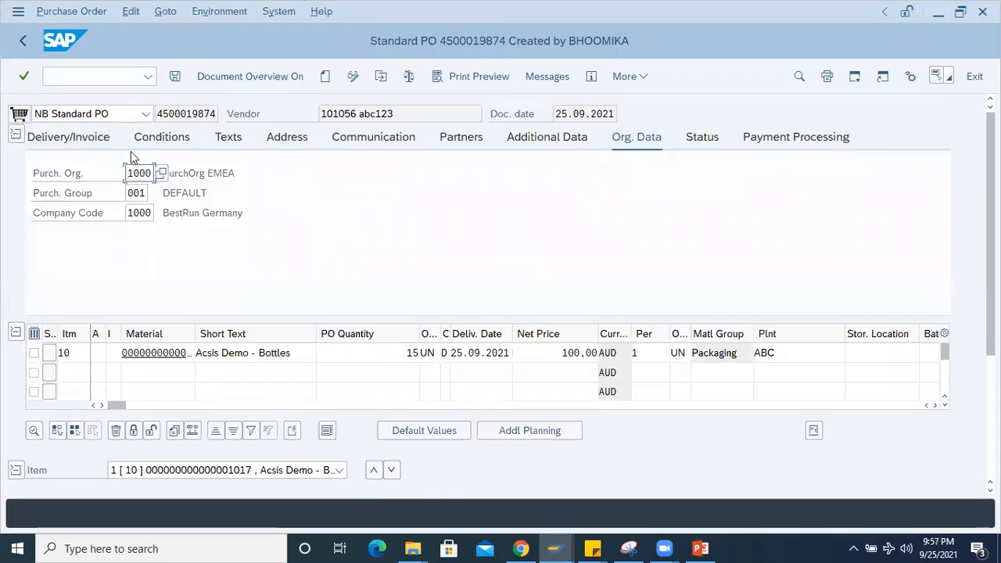
pyautogui.click(164, 141)
pyautogui.moveTo(383, 173); pyautogui.dragTo(503, 172)
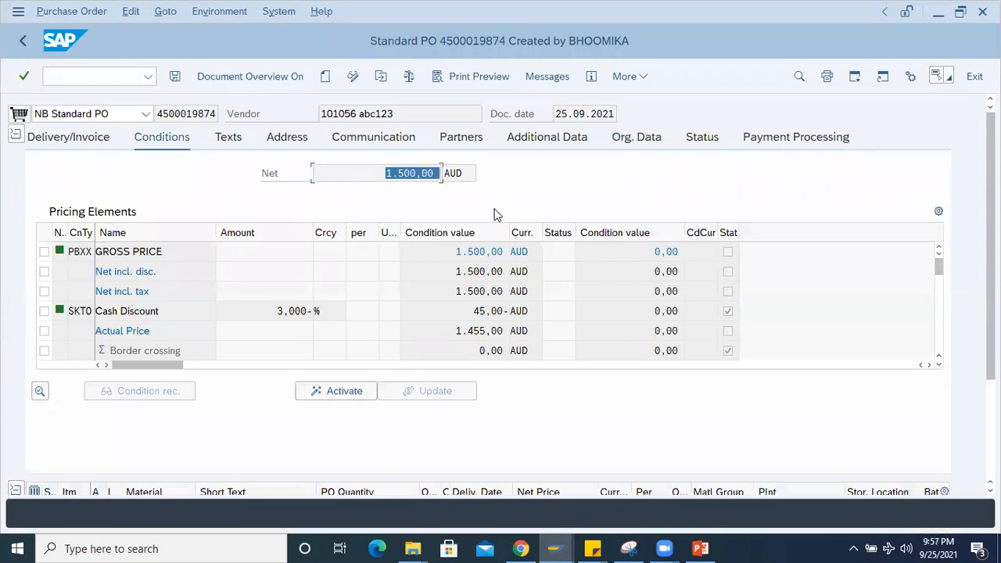
pyautogui.scroll(-1, 950, 301)
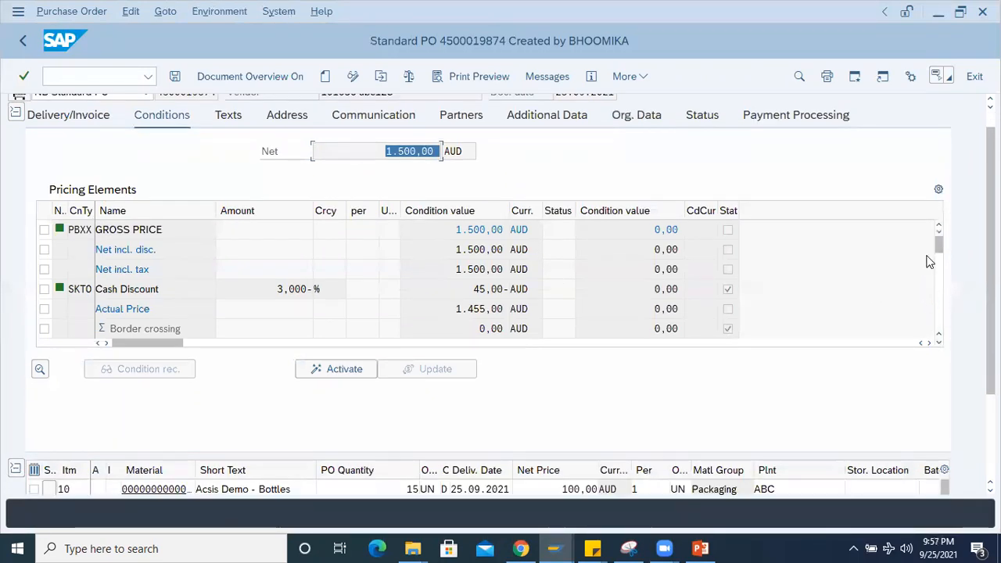
pyautogui.moveTo(938, 245); pyautogui.dragTo(938, 281)
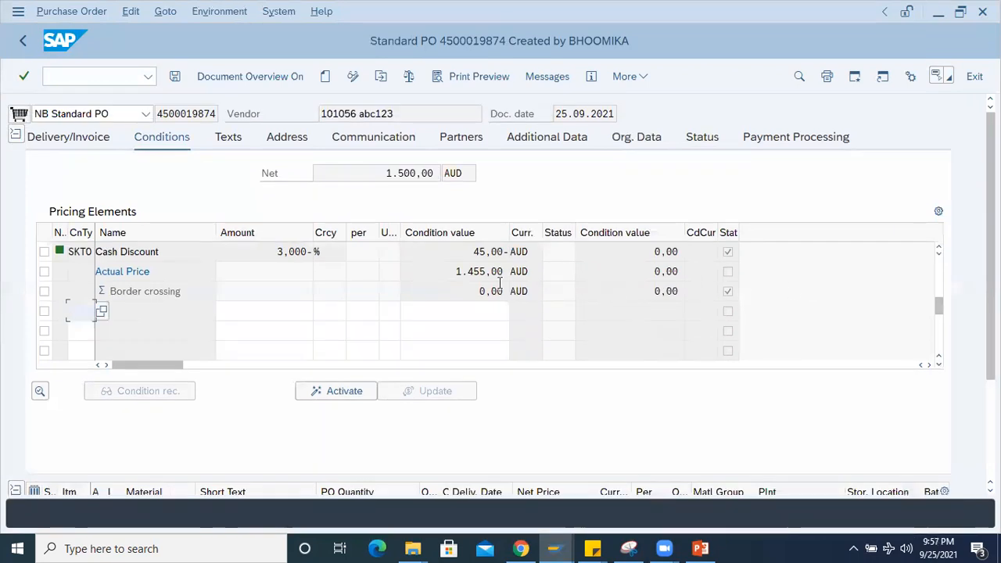
# Step: Begin entering a new transaction command from the purchase order
pyautogui.click(59, 75)
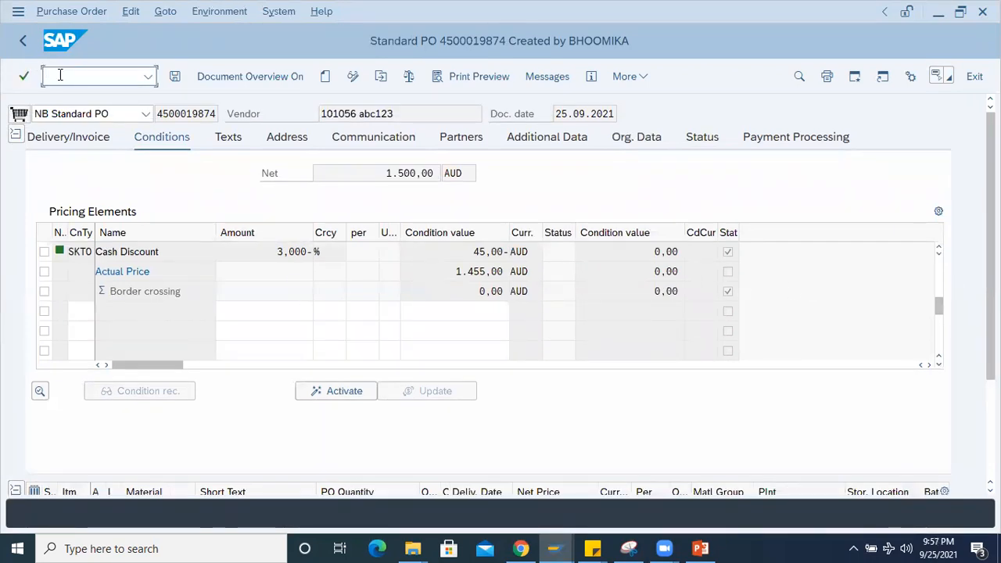